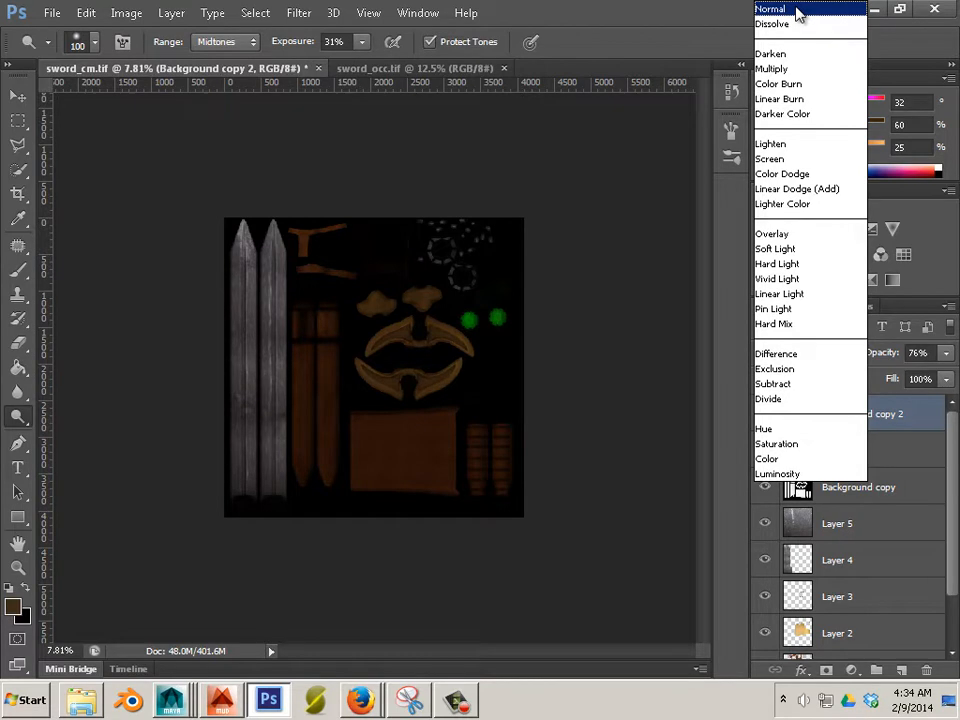
- Set the Background copy 2 layer's blend mode to Normal and invert its colors
{"action": "left_click", "coordinate": [797, 10]}
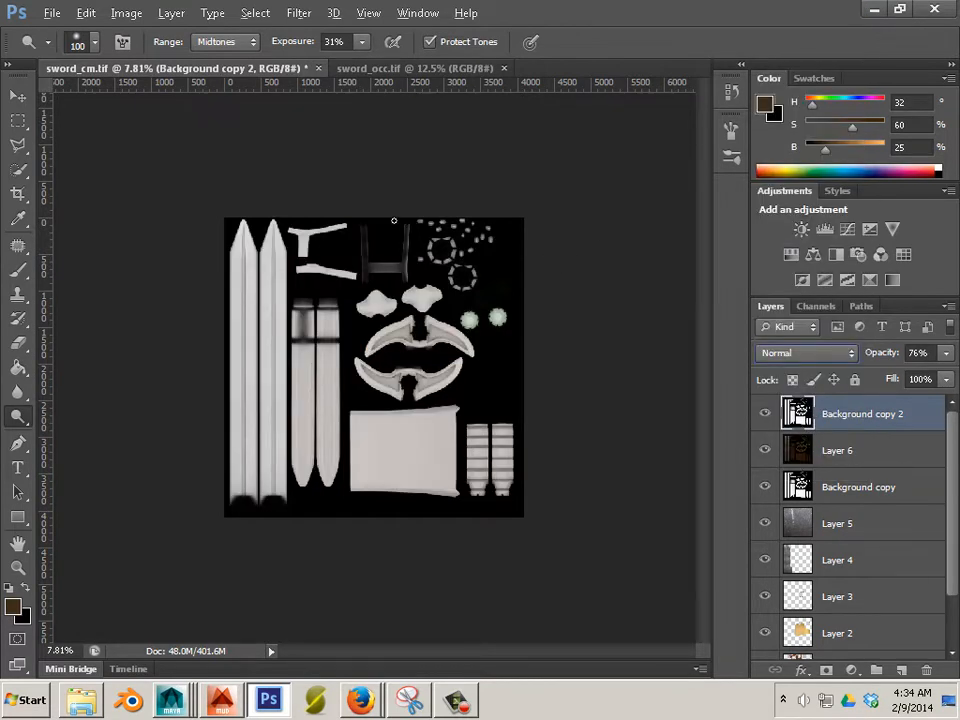
{"action": "left_click", "coordinate": [126, 12]}
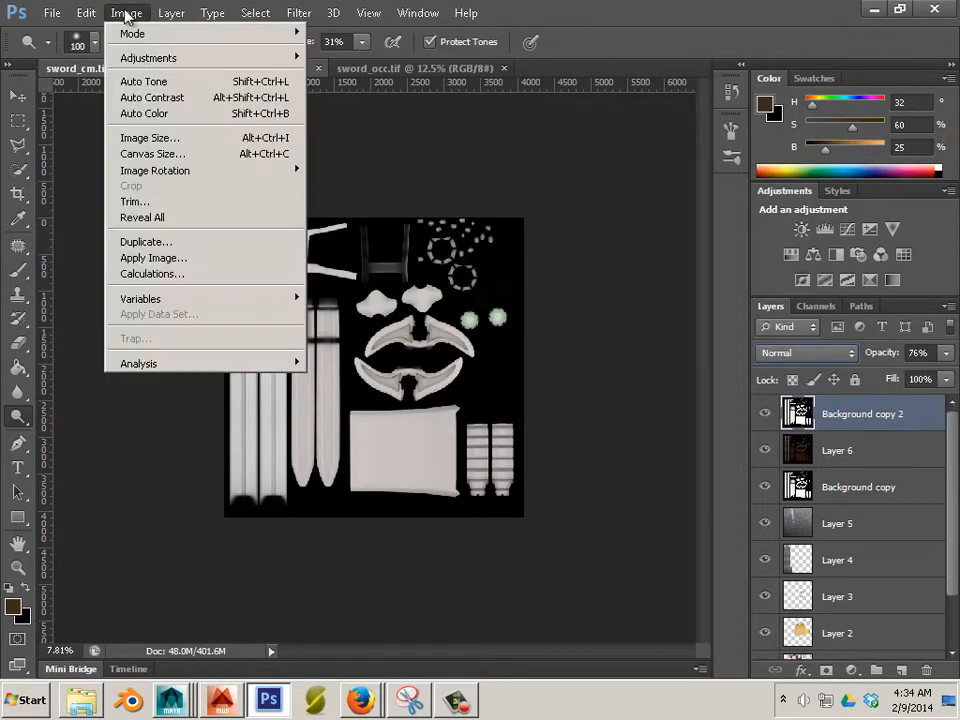
{"action": "mouse_move", "coordinate": [148, 57]}
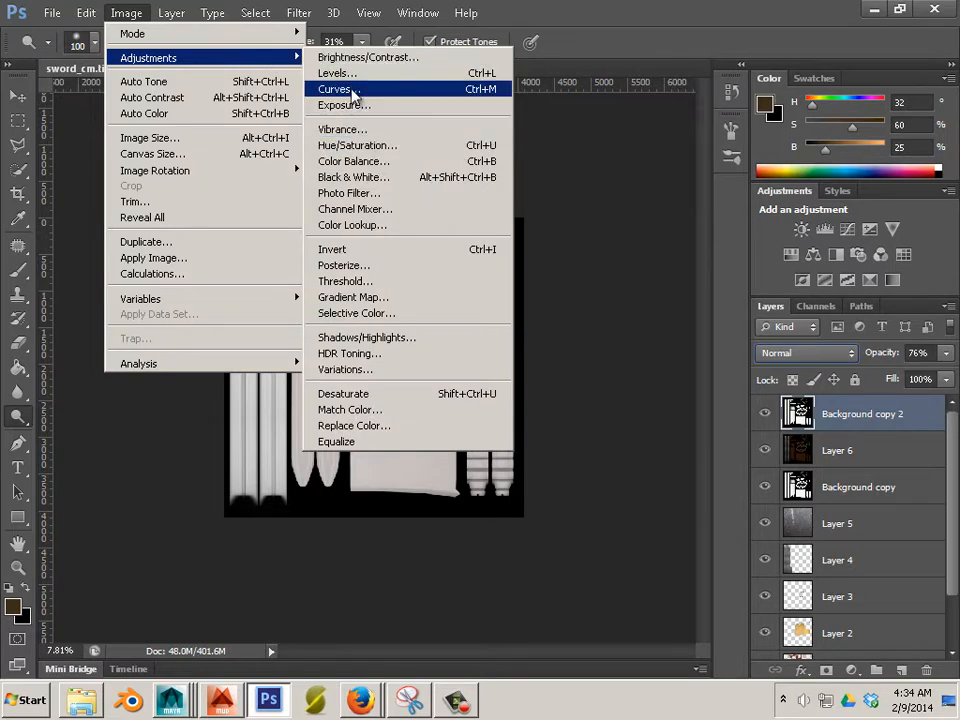
{"action": "left_click", "coordinate": [369, 249]}
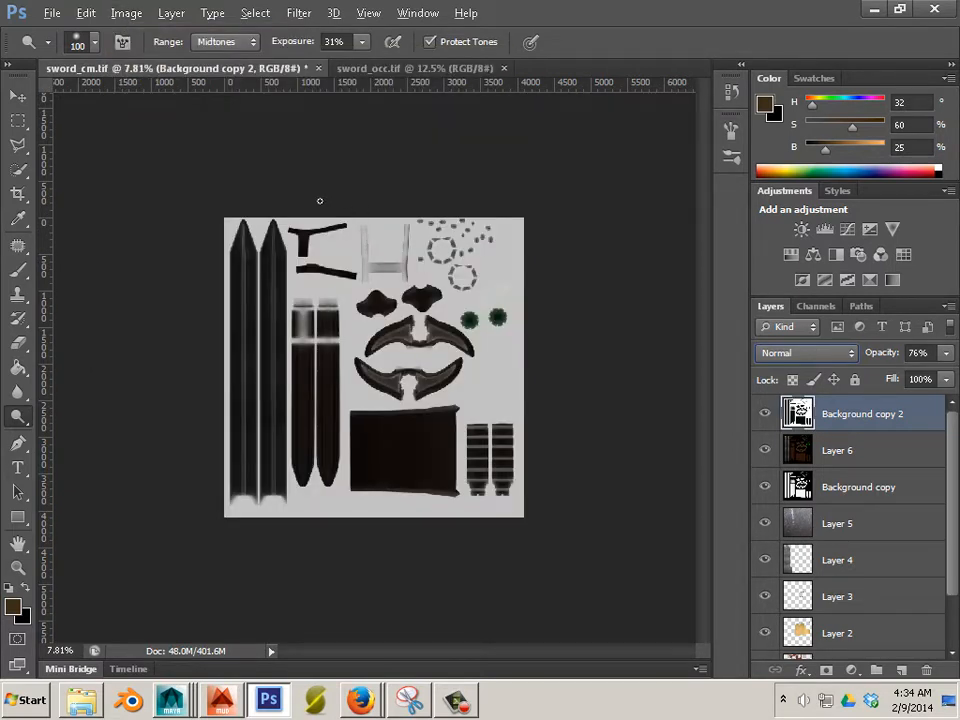
{"action": "key", "text": "alt"}
{"action": "key", "text": "alt"}
- Apply a Levels adjustment to Background copy 2 with a midtone input of 3.48 and a white input of 69
{"action": "left_click", "coordinate": [115, 18]}
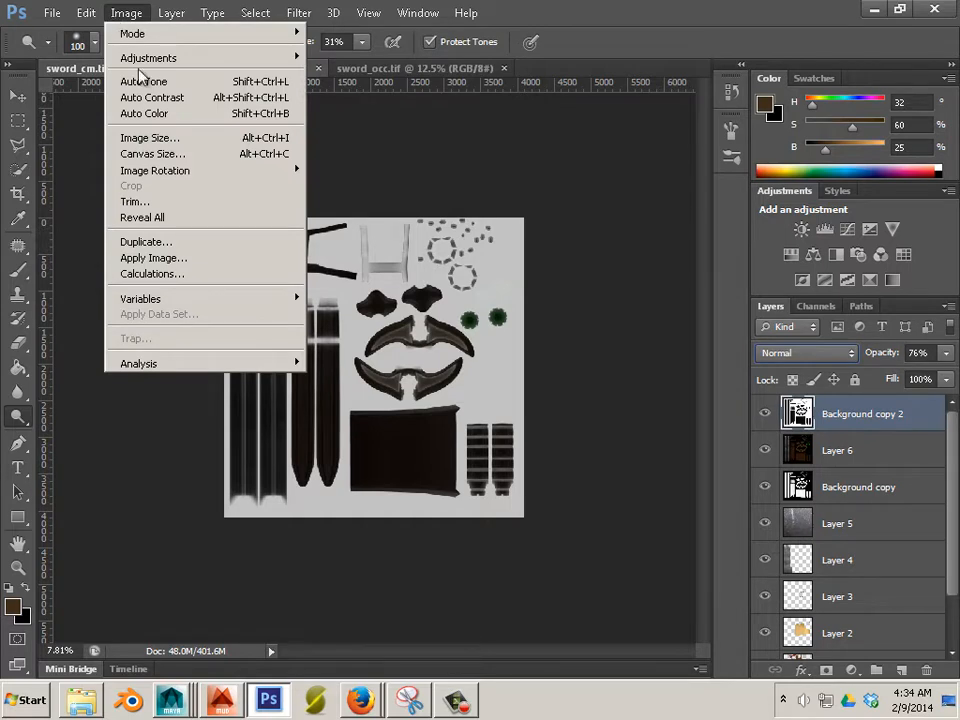
{"action": "mouse_move", "coordinate": [164, 60]}
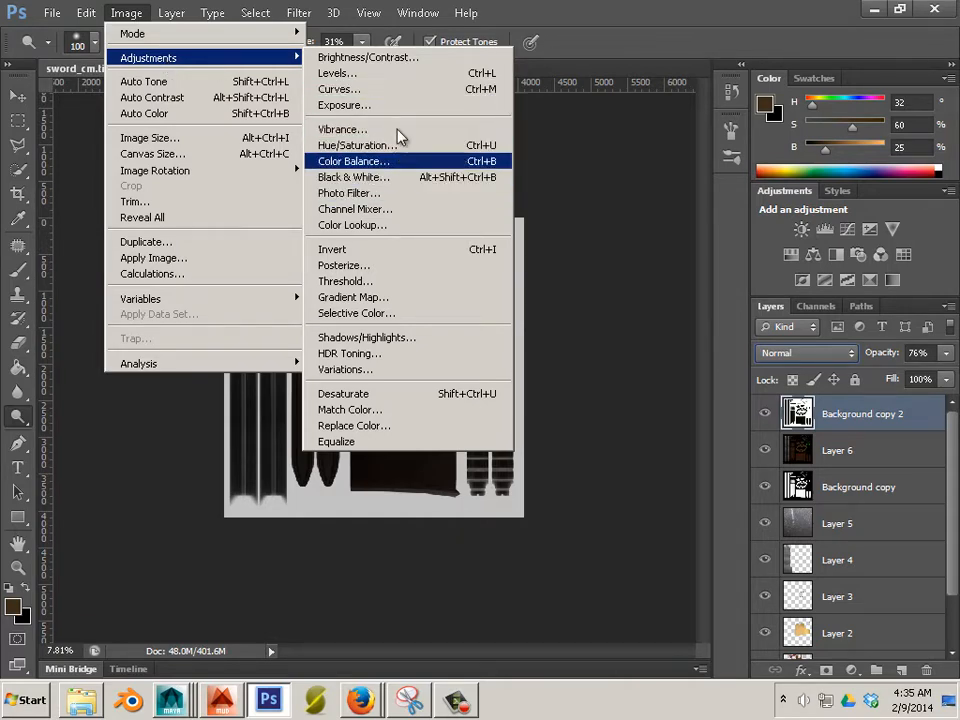
{"action": "left_click", "coordinate": [398, 74]}
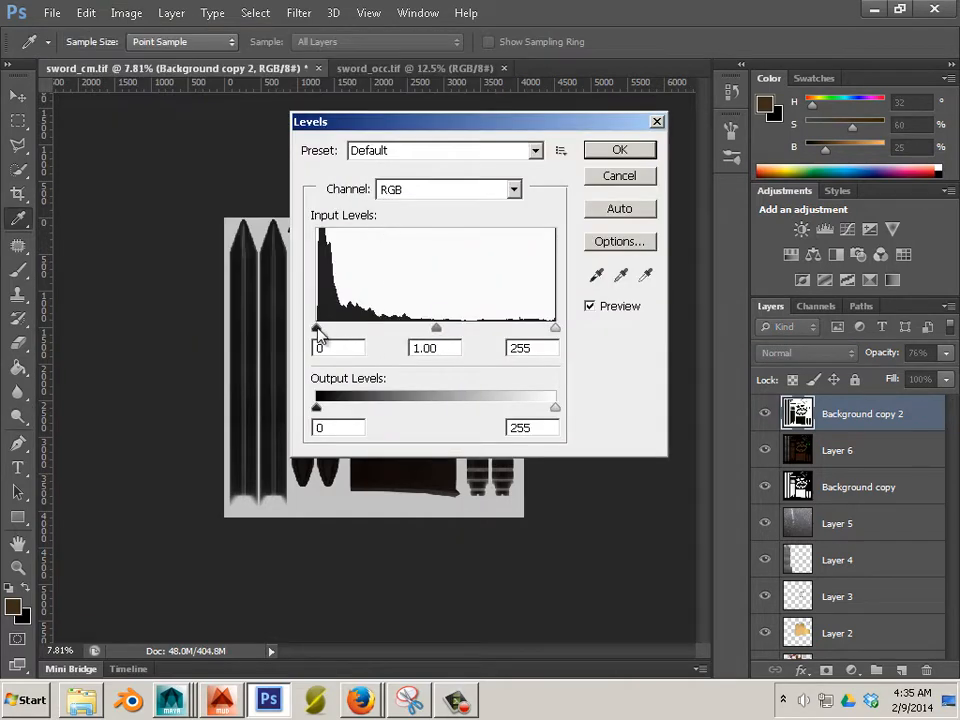
{"action": "mouse_move", "coordinate": [317, 329]}
{"action": "left_mouse_down"}
{"action": "mouse_move", "coordinate": [347, 331]}
{"action": "mouse_move", "coordinate": [316, 329]}
{"action": "left_mouse_up"}
{"action": "left_click_drag", "start_coordinate": [435, 329], "coordinate": [355, 330]}
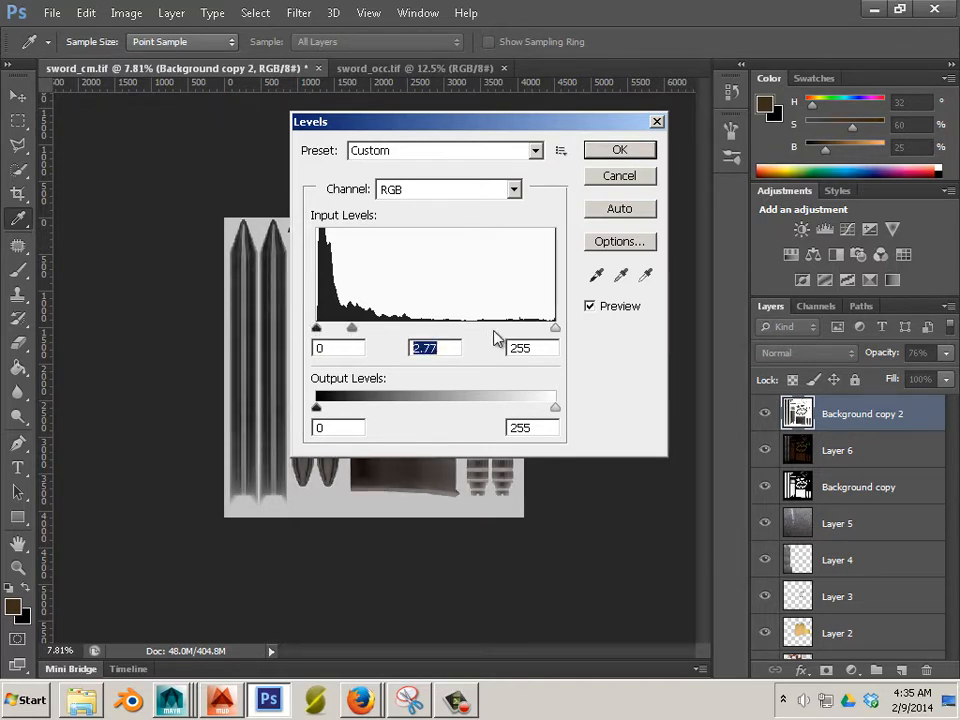
{"action": "left_click_drag", "start_coordinate": [555, 327], "coordinate": [430, 328]}
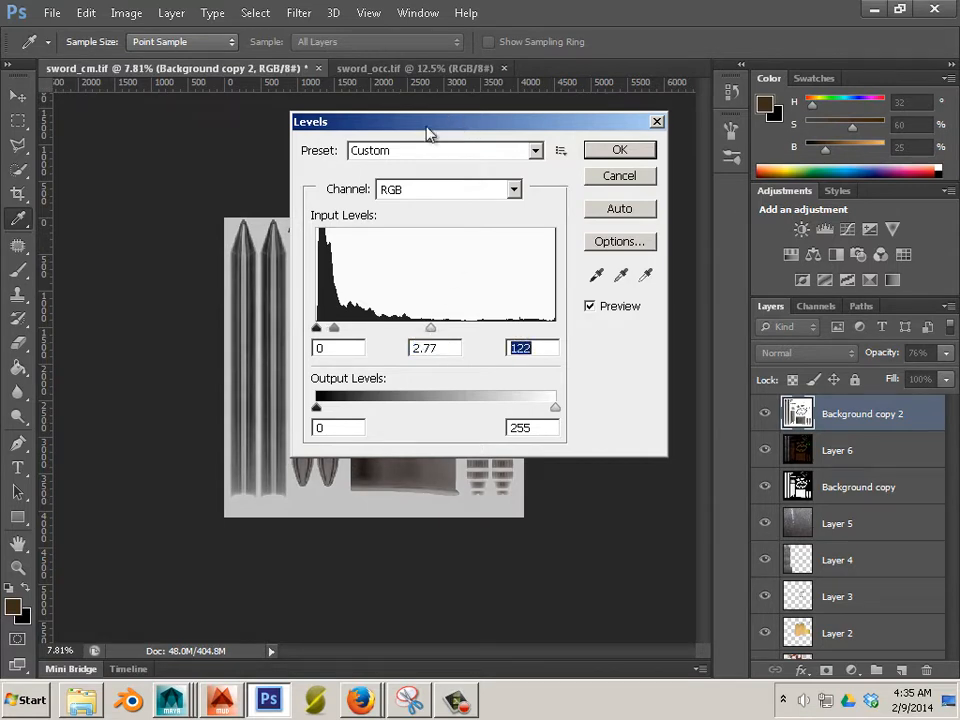
{"action": "left_click_drag", "start_coordinate": [429, 124], "coordinate": [591, 138]}
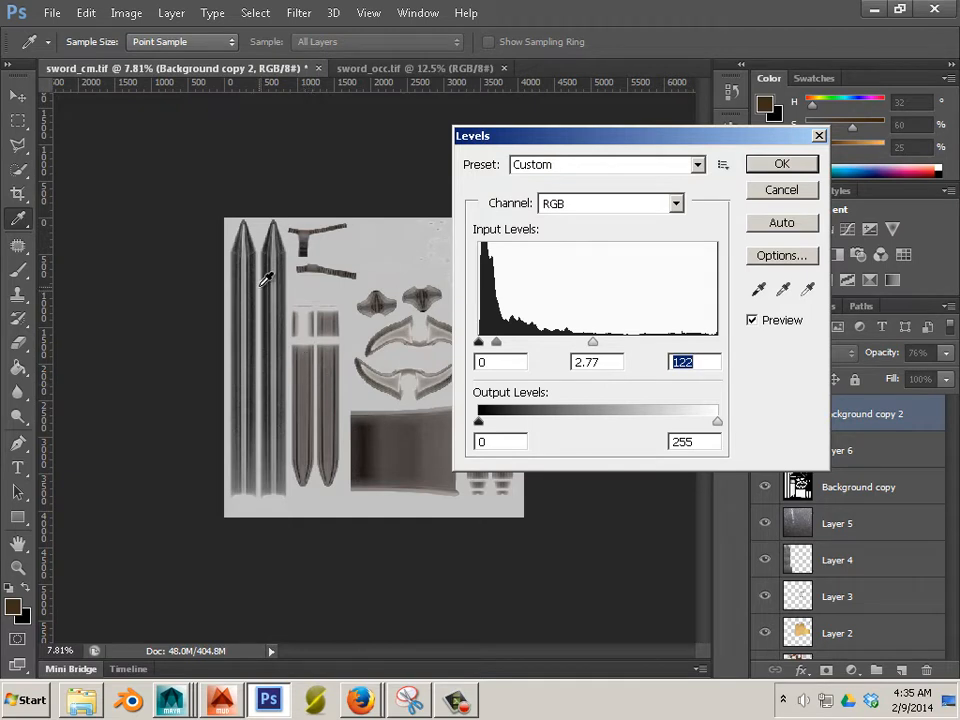
{"action": "left_click_drag", "start_coordinate": [593, 343], "coordinate": [485, 343]}
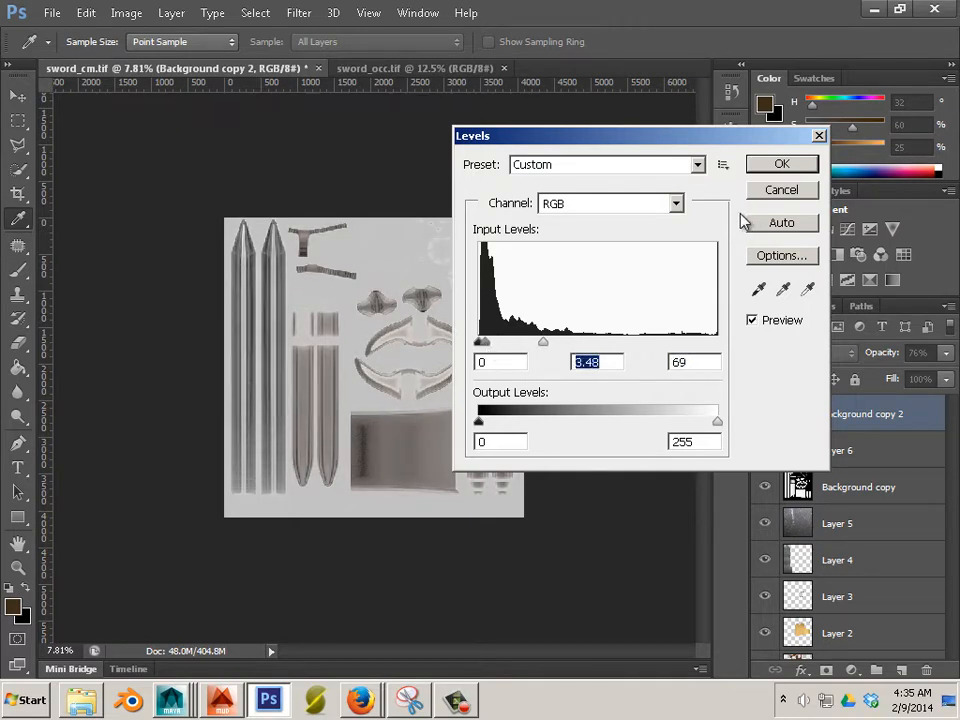
{"action": "left_click_drag", "start_coordinate": [544, 343], "coordinate": [485, 346]}
{"action": "left_click", "coordinate": [767, 164]}
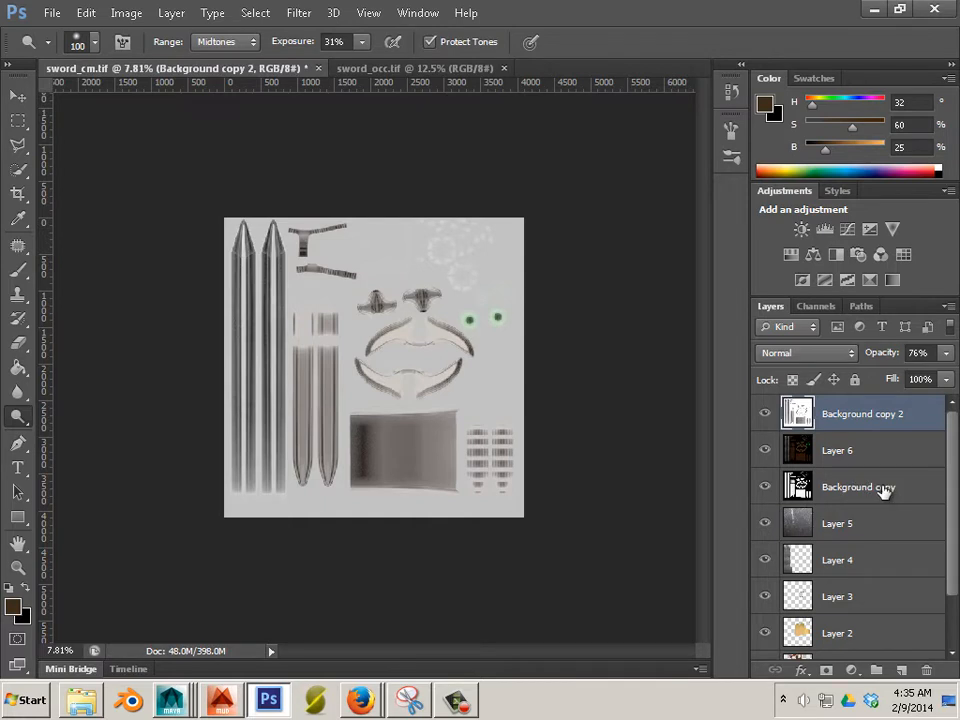
- Duplicate the Background copy layer and move the duplicate to the top of the layer stack
{"action": "left_click_drag", "start_coordinate": [884, 487], "coordinate": [902, 669]}
{"action": "scroll", "coordinate": [930, 514], "scroll_direction": "up", "scroll_amount": 1}
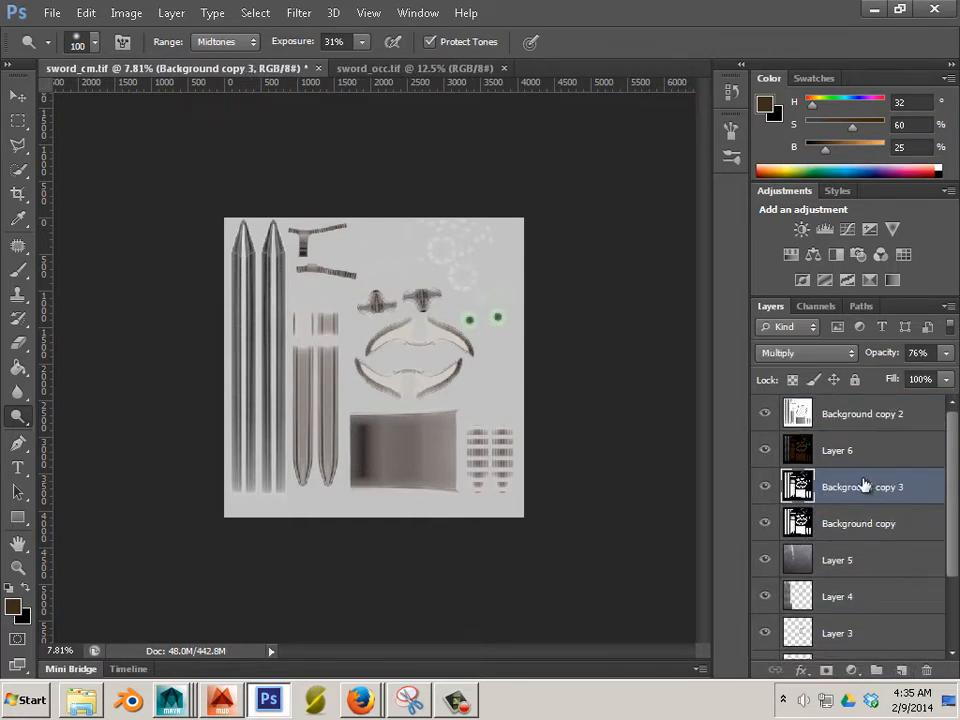
{"action": "left_click_drag", "start_coordinate": [848, 401], "coordinate": [845, 410]}
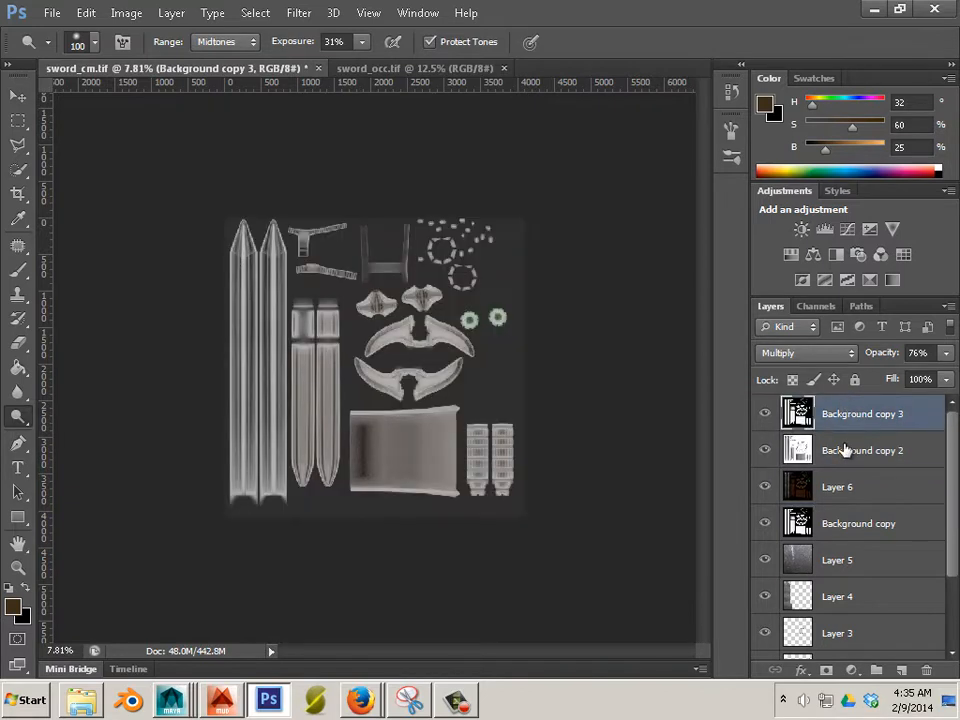
- Group the Background copy 3 and Background copy 2 layers together
{"action": "left_click", "coordinate": [845, 450], "text": "shift"}
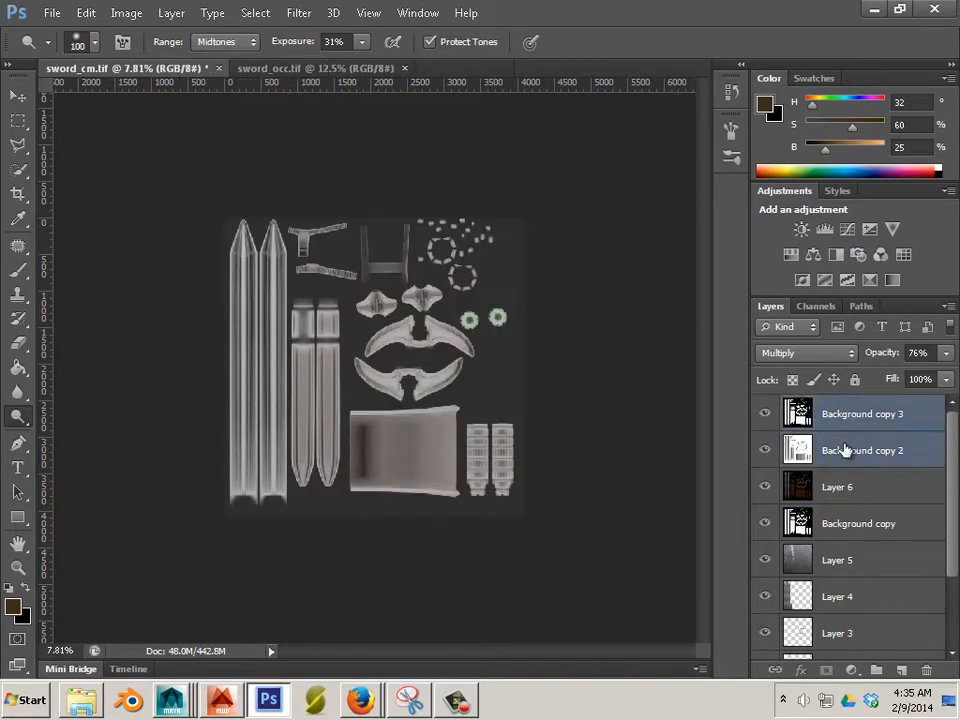
{"action": "left_click", "coordinate": [176, 14]}
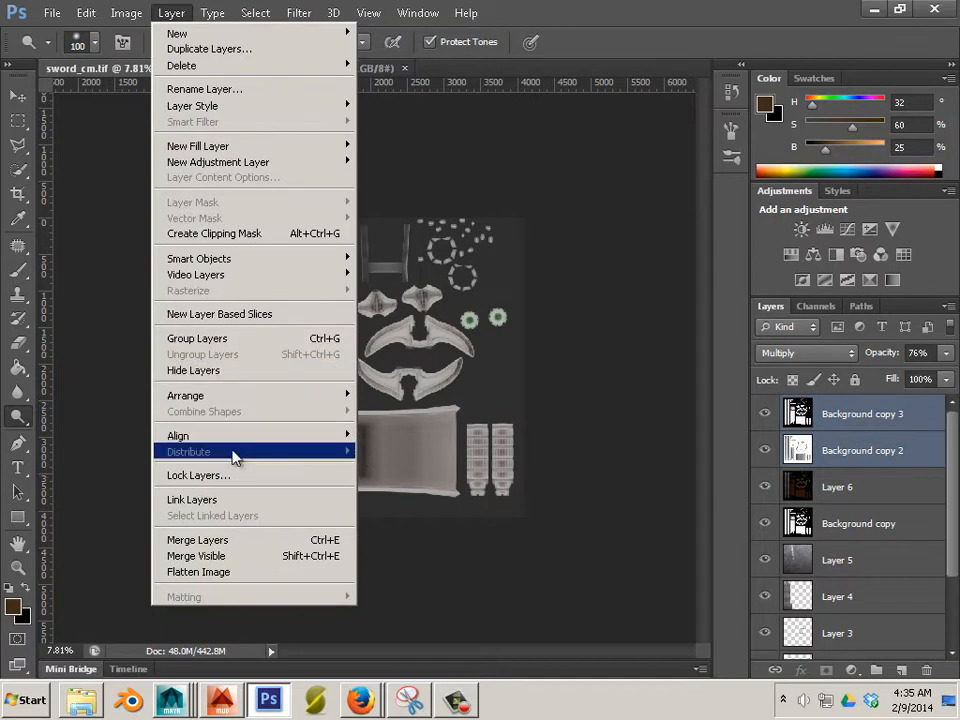
{"action": "left_click", "coordinate": [216, 338]}
- Try to group all layers from Layer 6 down to the locked Background
{"action": "left_click", "coordinate": [812, 443]}
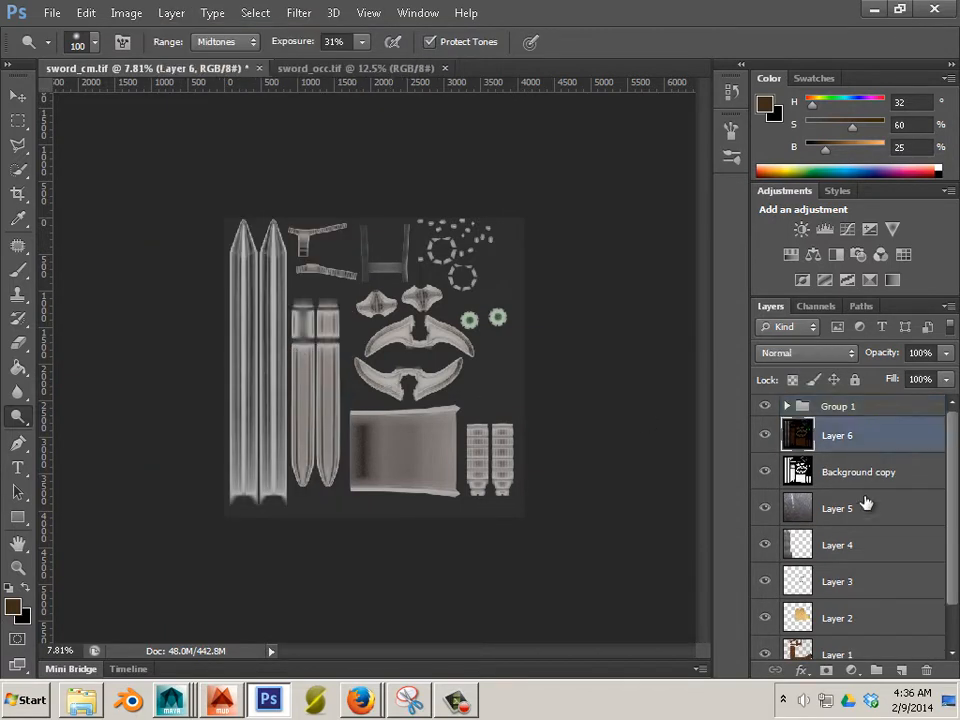
{"action": "scroll", "coordinate": [808, 506], "scroll_direction": "down", "scroll_amount": 1}
{"action": "left_click", "coordinate": [863, 643], "text": "shift"}
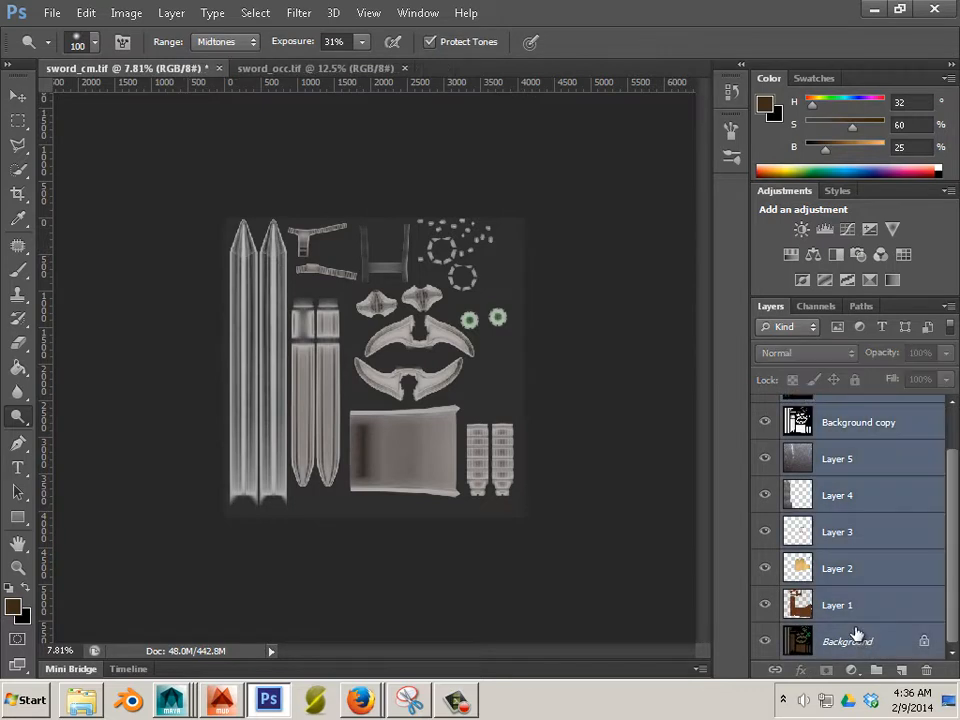
{"action": "left_click", "coordinate": [170, 13]}
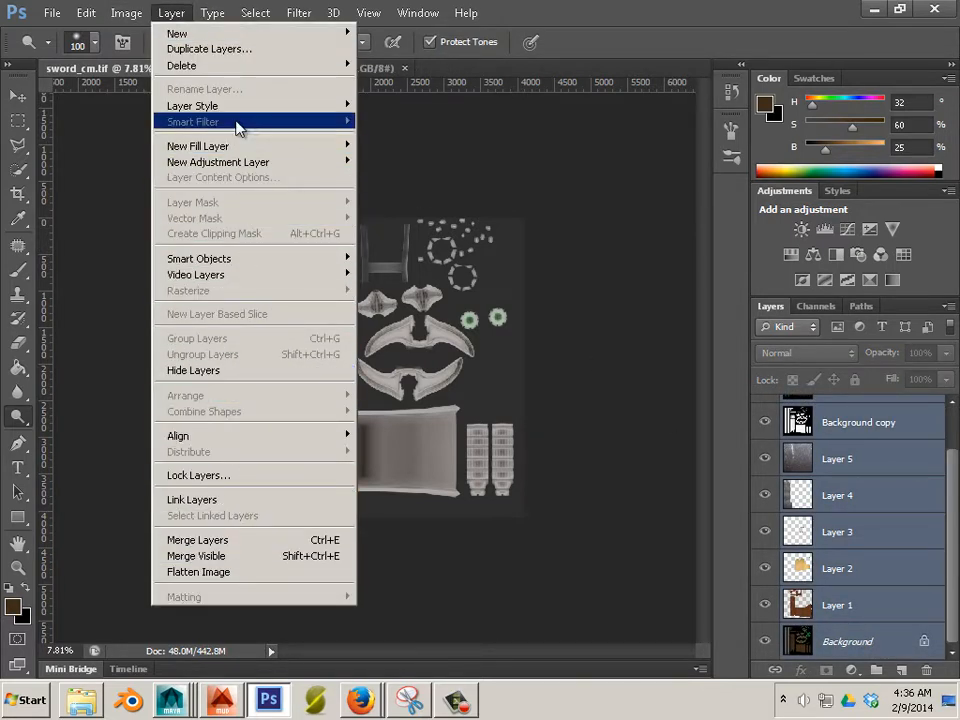
{"action": "mouse_move", "coordinate": [188, 35]}
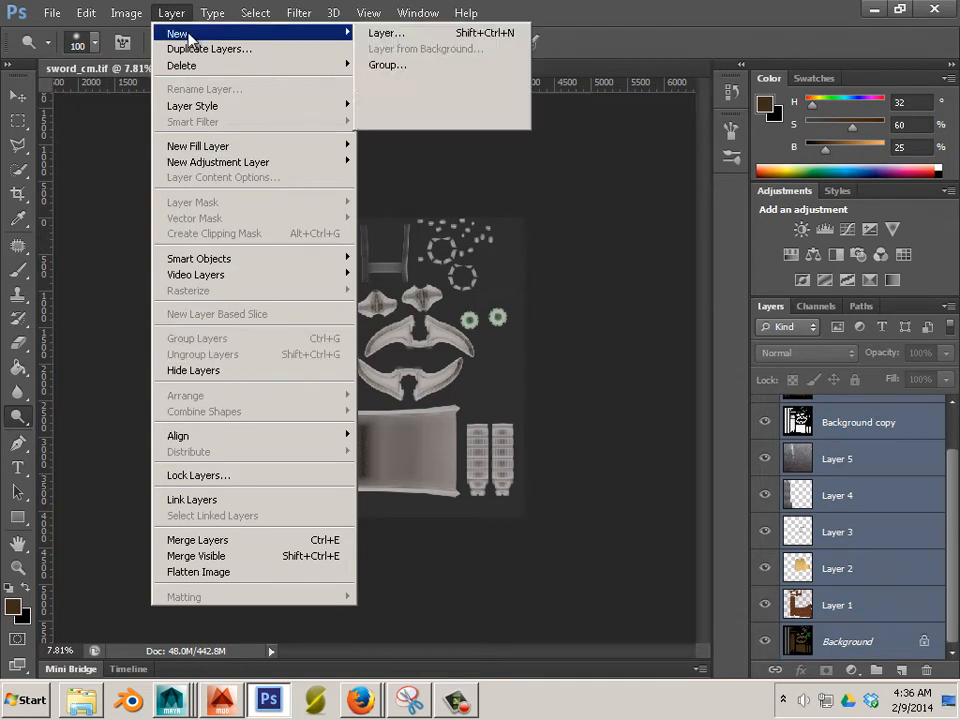
{"action": "left_click", "coordinate": [872, 575]}
{"action": "scroll", "coordinate": [878, 582], "scroll_direction": "up", "scroll_amount": 1}
{"action": "left_click", "coordinate": [865, 428]}
{"action": "scroll", "coordinate": [865, 428], "scroll_direction": "down", "scroll_amount": 1}
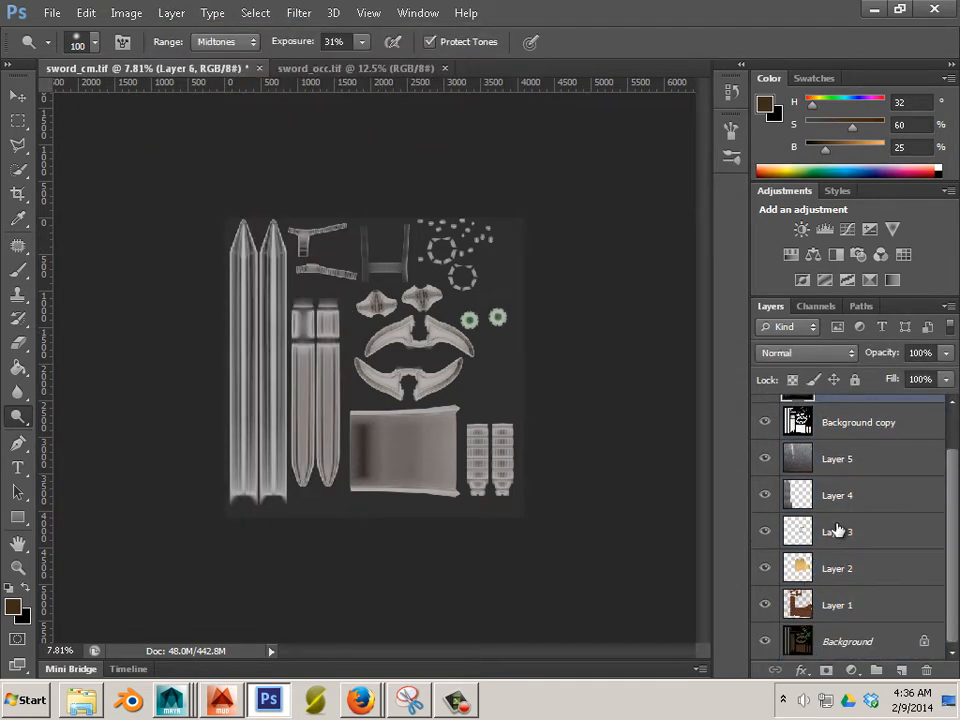
{"action": "left_click", "coordinate": [825, 640], "text": "shift"}
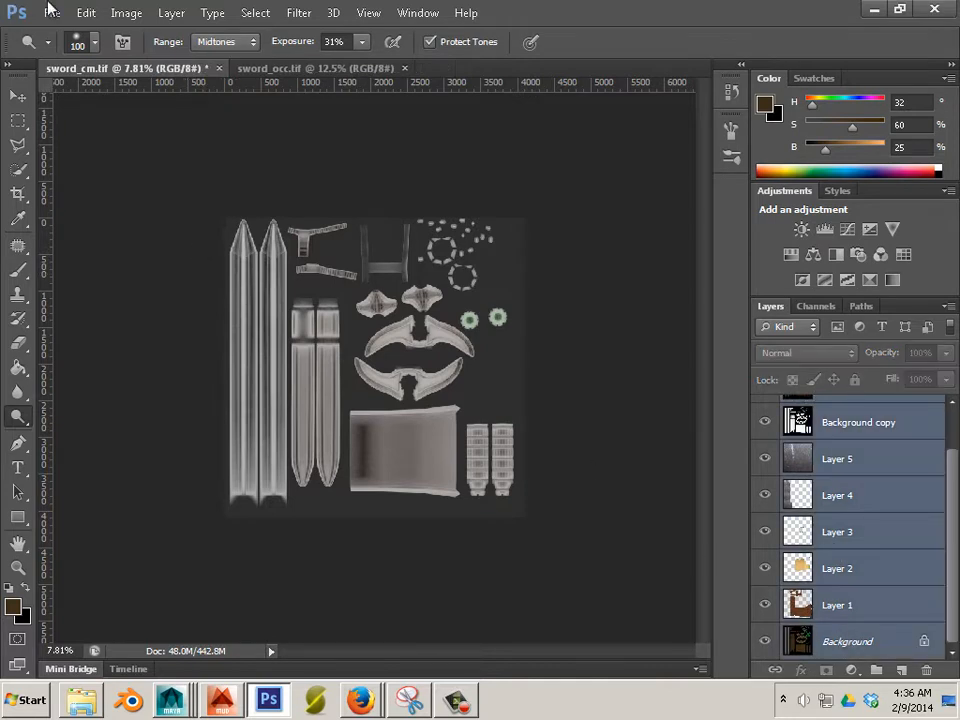
{"action": "left_click", "coordinate": [183, 20]}
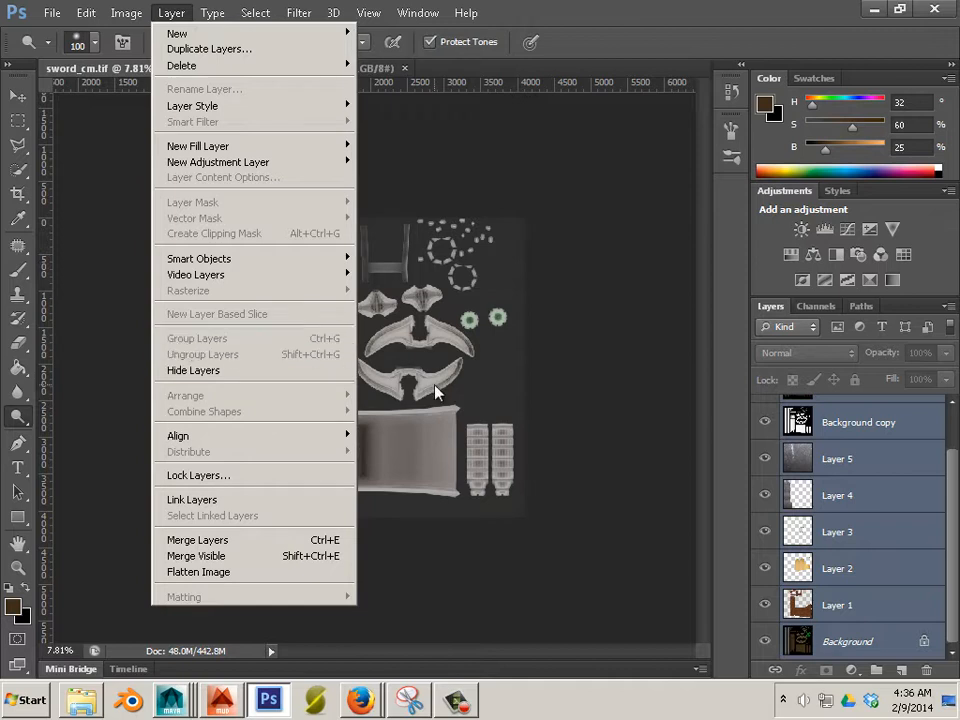
- Convert the locked Background into a regular layer with the default settings
{"action": "left_click", "coordinate": [814, 638]}
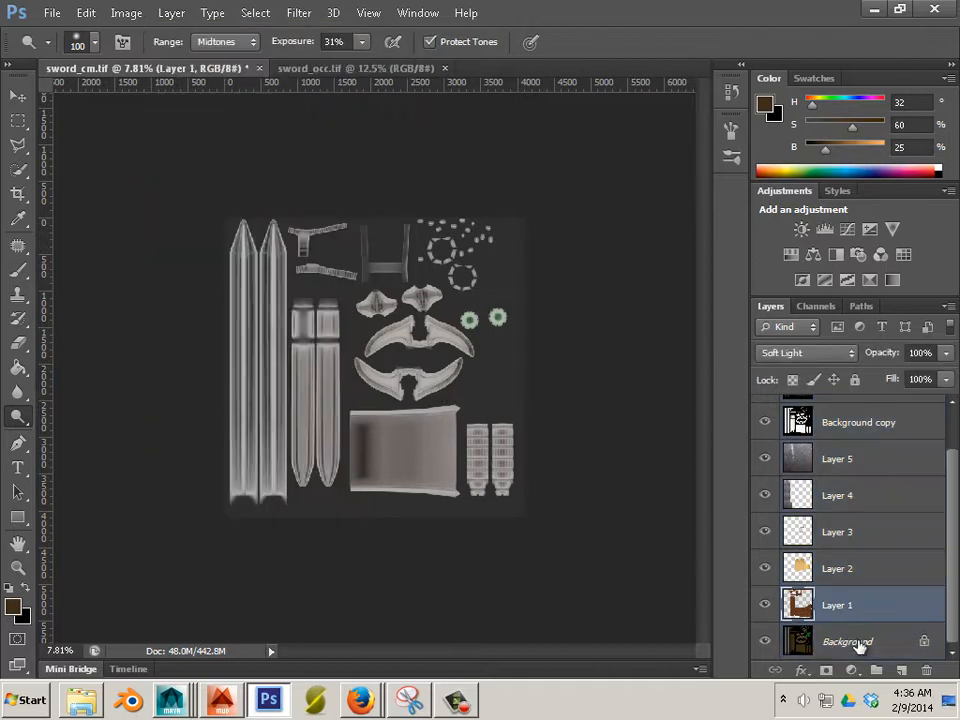
{"action": "double_click", "coordinate": [840, 640]}
{"action": "left_click", "coordinate": [638, 221]}
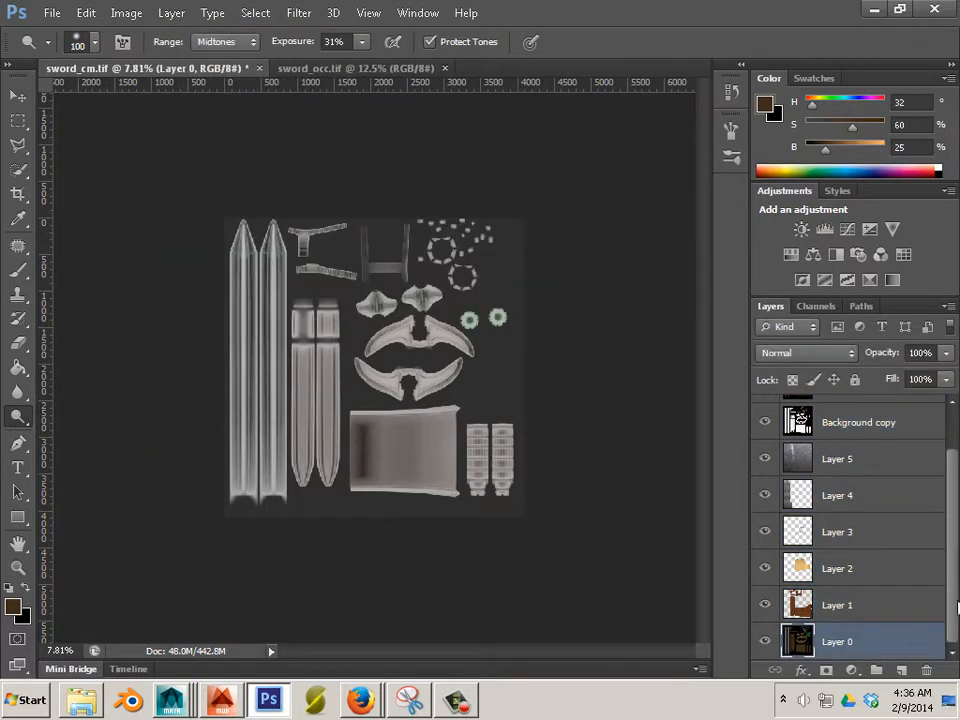
- Group all layers from Layer 6 down to Layer 0
{"action": "scroll", "coordinate": [929, 600], "scroll_direction": "up", "scroll_amount": 3}
{"action": "left_click", "coordinate": [848, 447]}
{"action": "scroll", "coordinate": [790, 549], "scroll_direction": "down", "scroll_amount": 2}
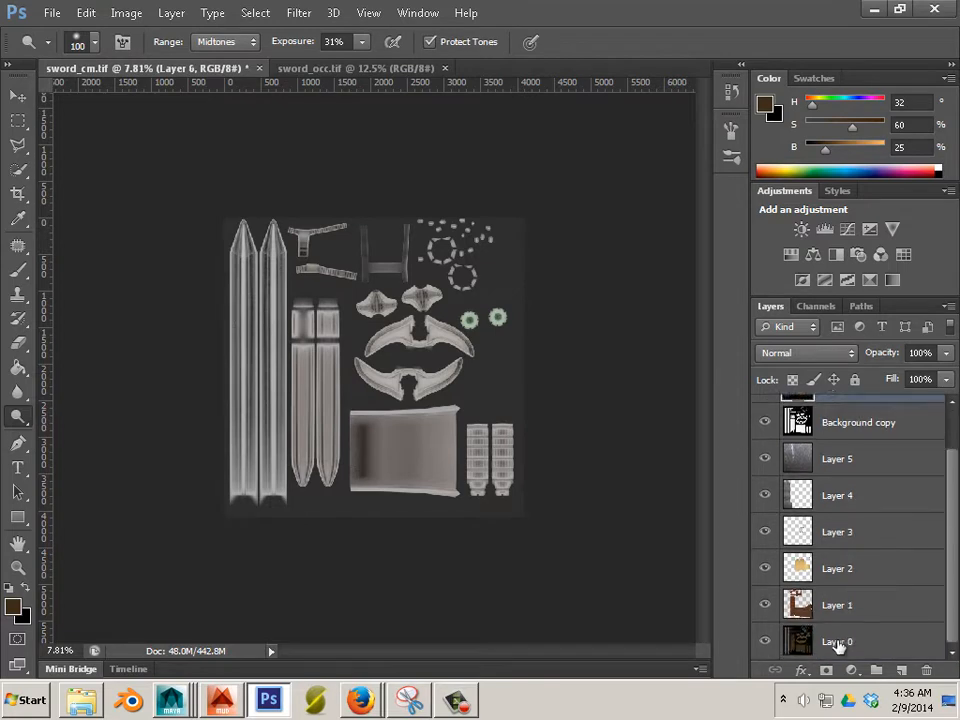
{"action": "left_click", "coordinate": [838, 640], "text": "shift"}
{"action": "left_click", "coordinate": [160, 14]}
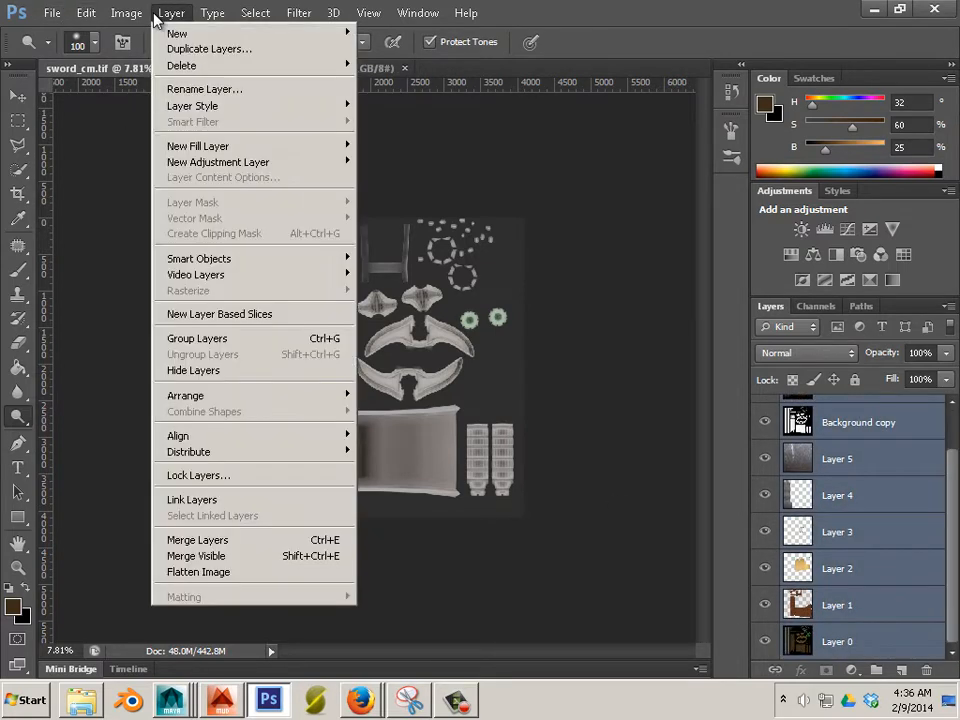
{"action": "left_click", "coordinate": [215, 338]}
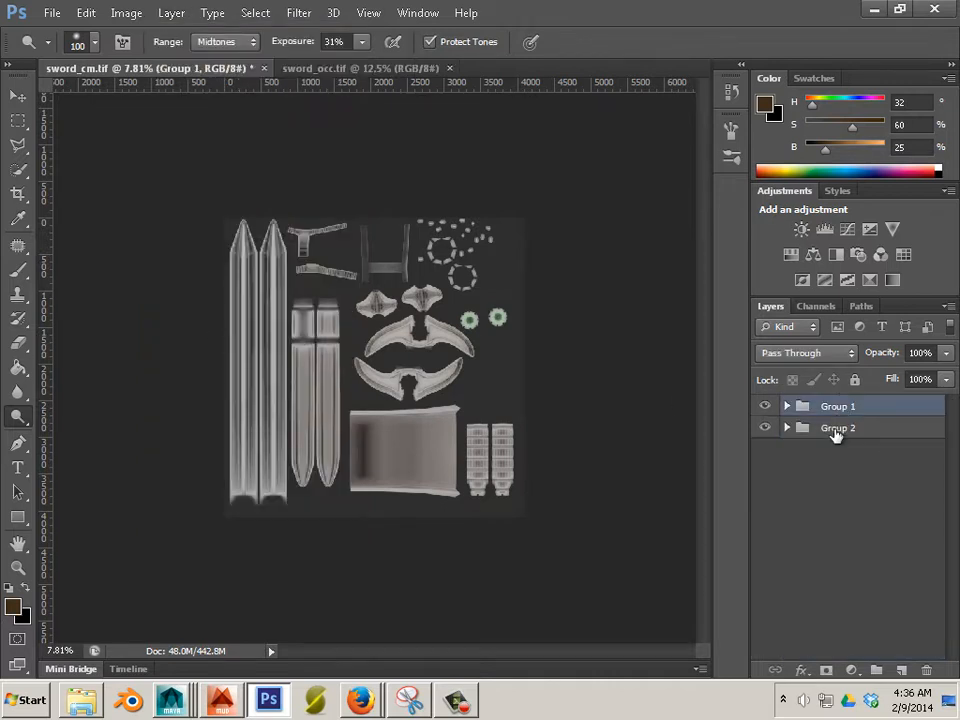
- Rename Group 2 as Color
{"action": "double_click", "coordinate": [837, 429]}
{"action": "type", "text": "C"}
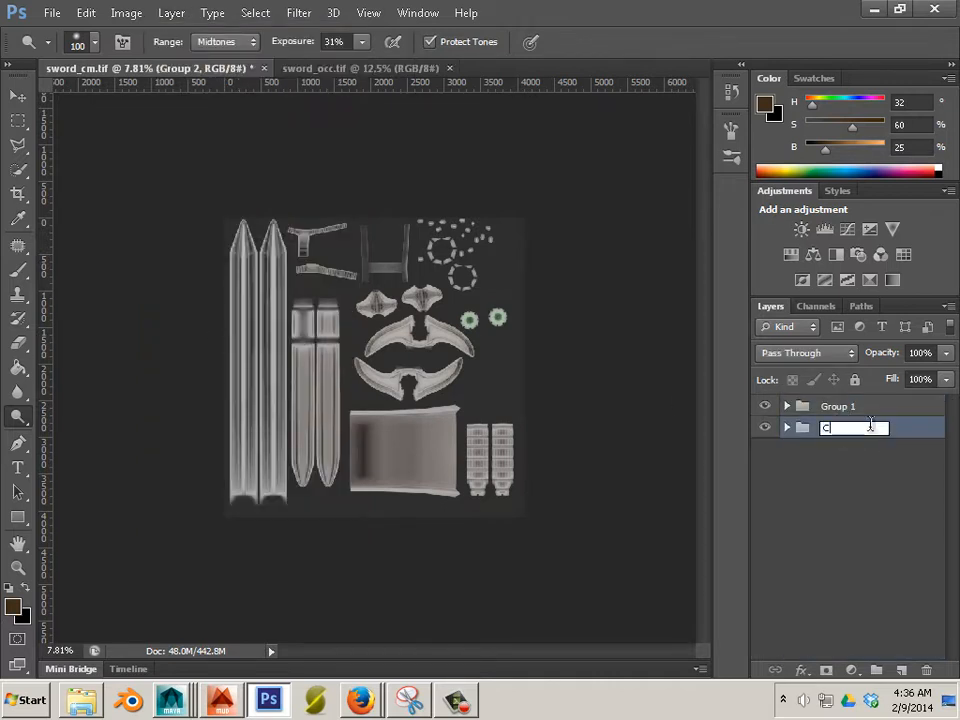
{"action": "type", "text": "olor"}
{"action": "key", "text": "Return"}
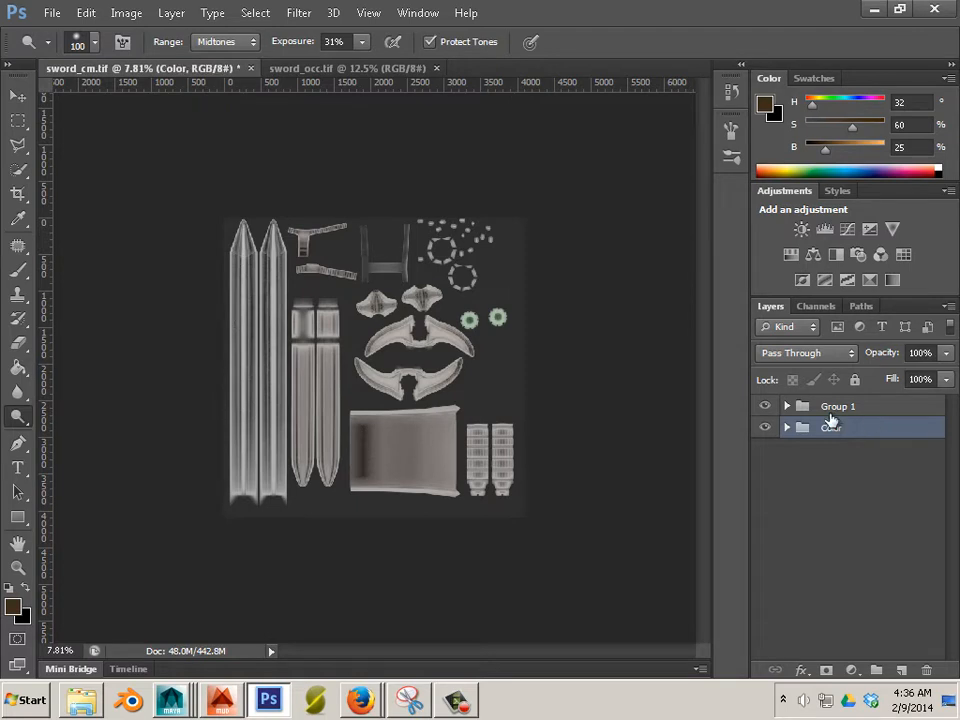
- Rename Group 1 as Spec and hide the Color group
{"action": "left_click", "coordinate": [834, 410]}
{"action": "double_click", "coordinate": [834, 411]}
{"action": "left_click", "coordinate": [858, 402]}
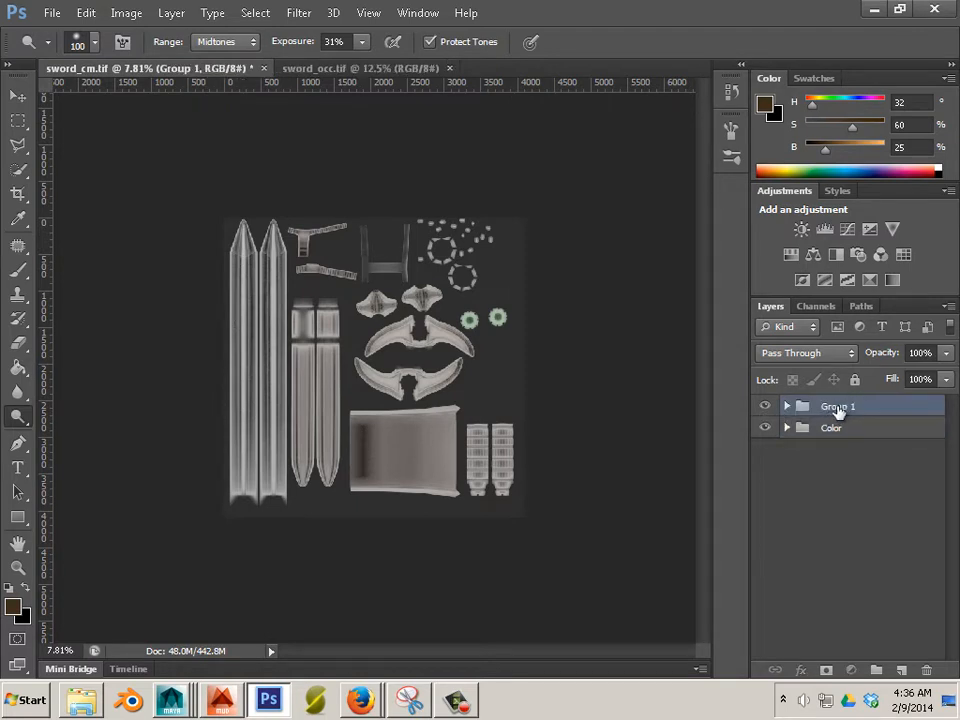
{"action": "double_click", "coordinate": [840, 408]}
{"action": "type", "text": "Spec"}
{"action": "key", "text": "Return"}
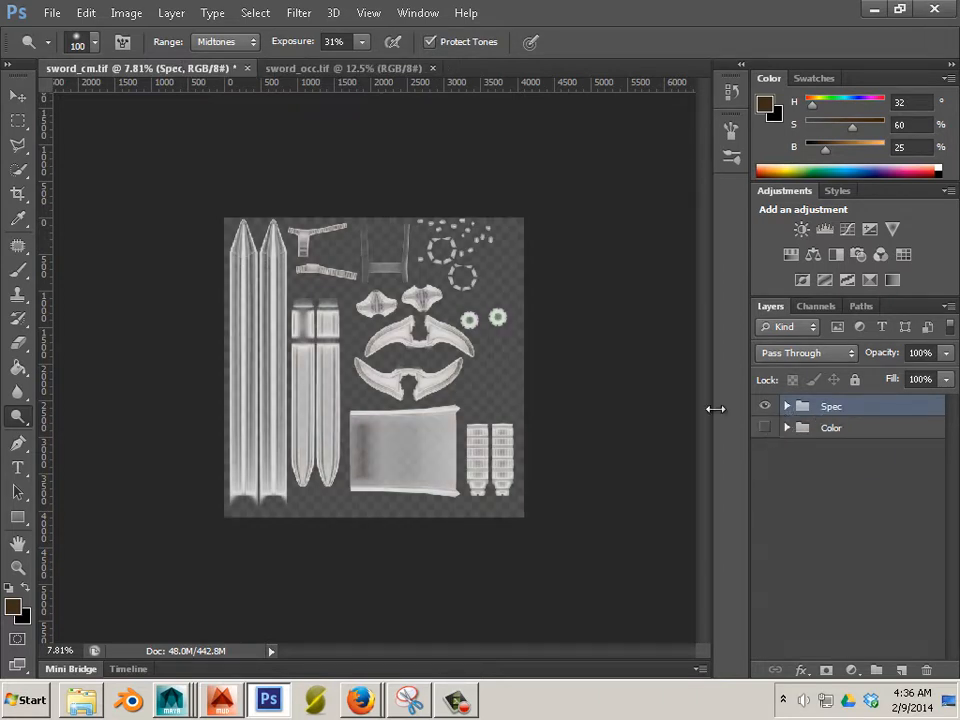
- Expand the Spec group and set the opacity of its Background copy 3 layer to 100%
{"action": "left_click", "coordinate": [787, 407]}
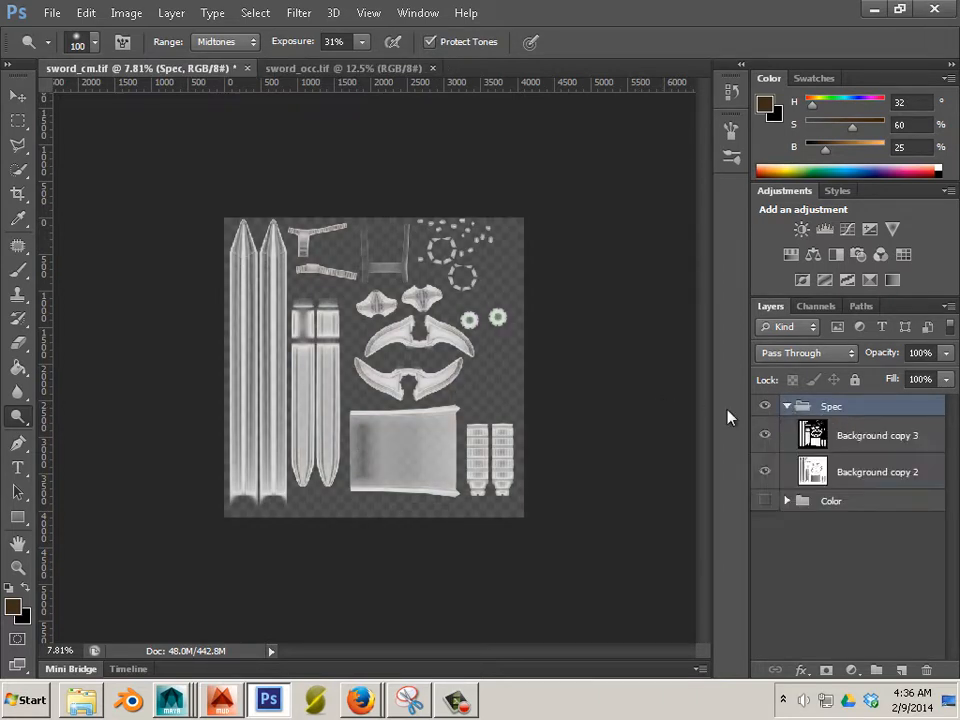
{"action": "left_click", "coordinate": [862, 445]}
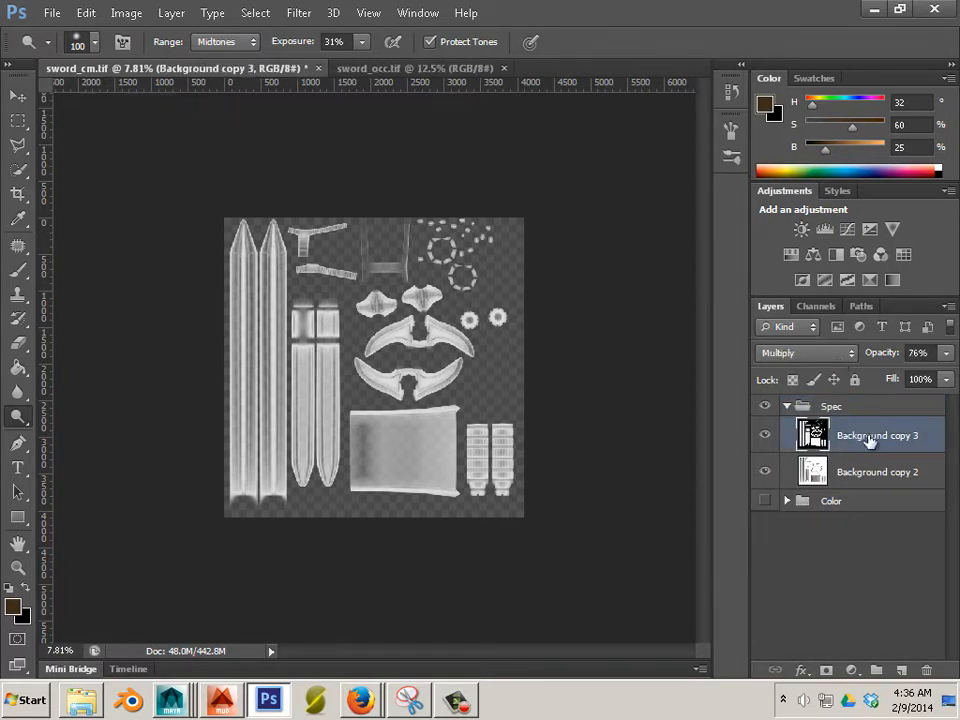
{"action": "left_click", "coordinate": [946, 356]}
{"action": "left_click_drag", "start_coordinate": [927, 374], "coordinate": [950, 374]}
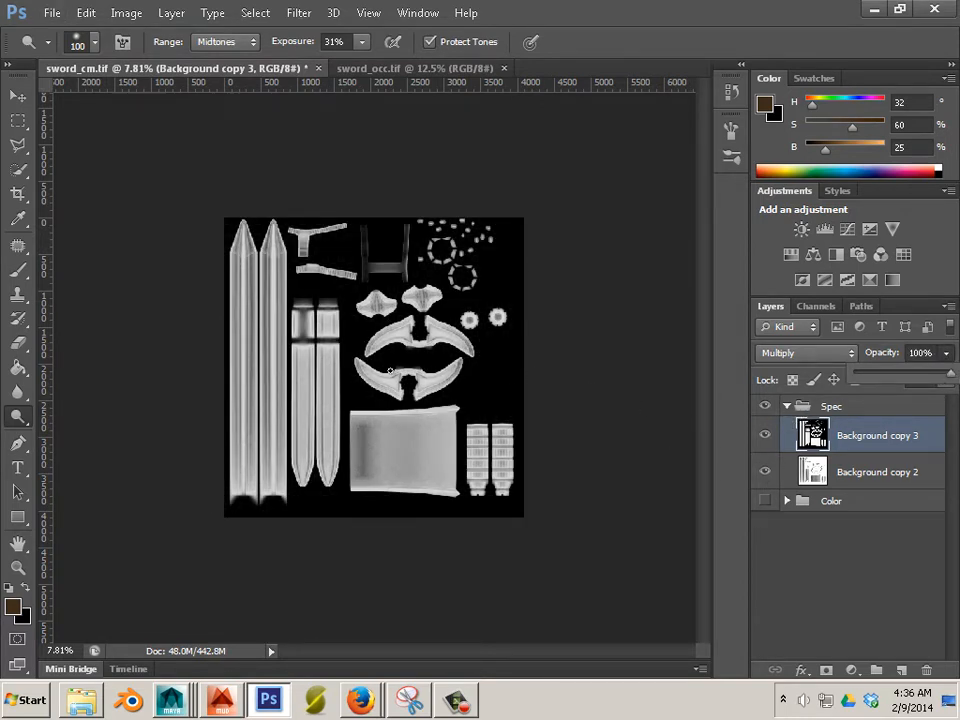
- Paint black with the Brush over the scabbard strips, large leather panel and grip pieces on Background copy 3
{"action": "scroll", "coordinate": [390, 371], "scroll_direction": "up", "scroll_amount": 2, "text": "alt"}
{"action": "scroll", "coordinate": [385, 370], "scroll_direction": "up", "scroll_amount": 3, "text": "alt"}
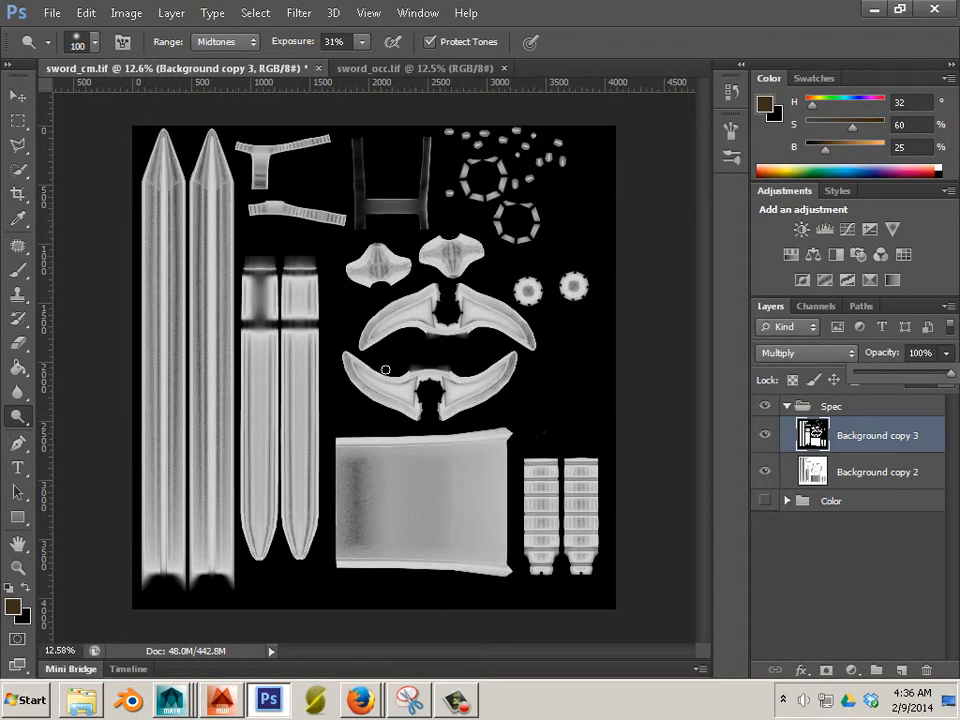
{"action": "scroll", "coordinate": [385, 370], "scroll_direction": "down", "scroll_amount": 3, "text": "alt"}
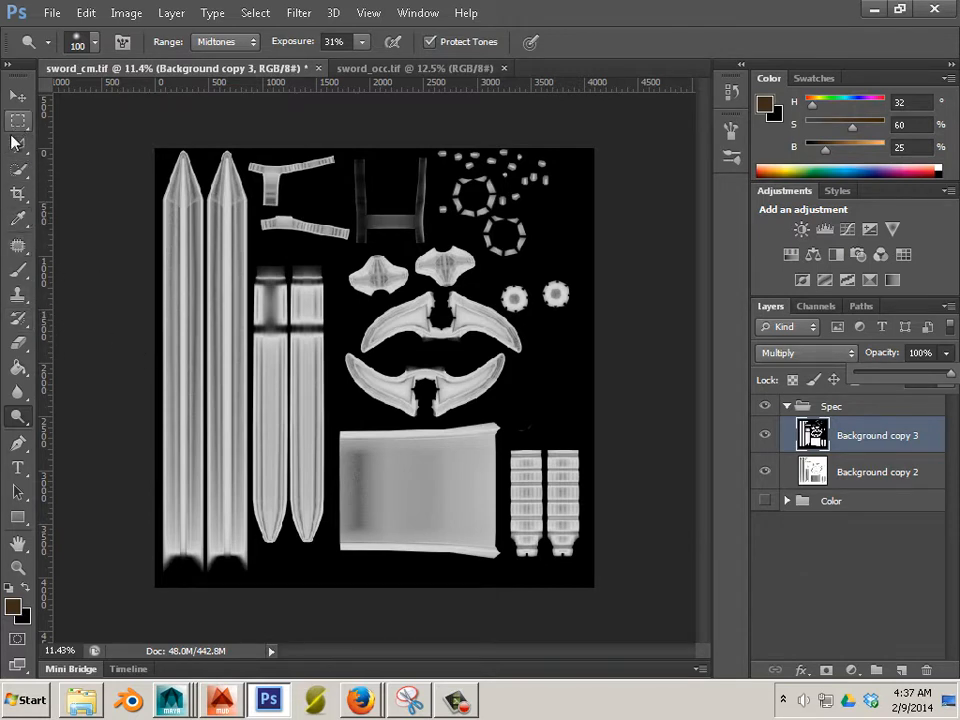
{"action": "left_click", "coordinate": [19, 270]}
{"action": "left_click", "coordinate": [25, 589]}
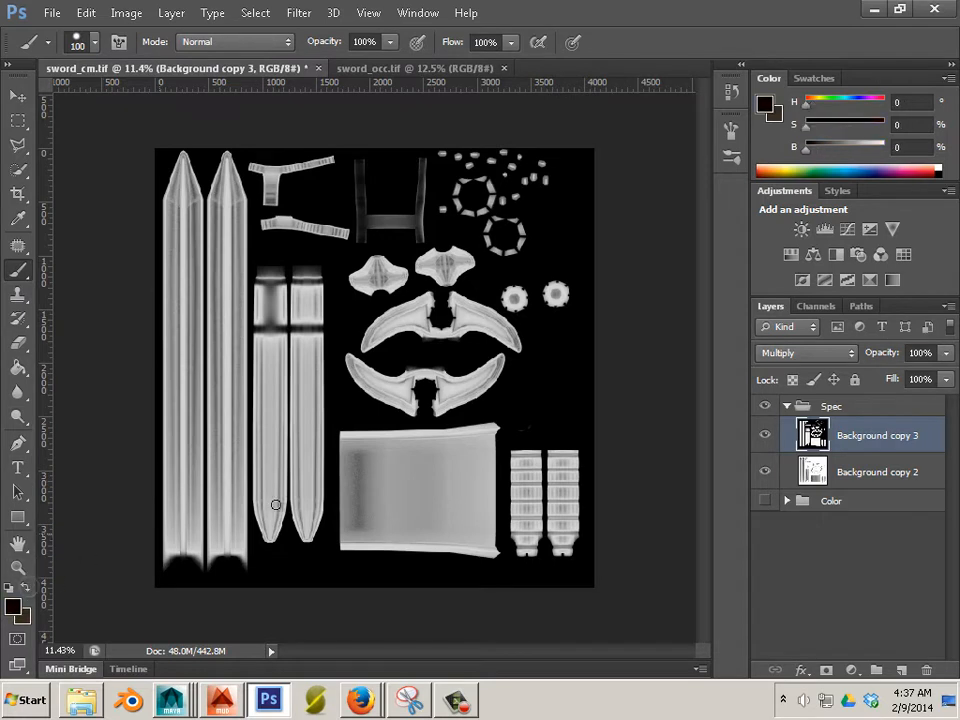
{"action": "key", "text": "bracketright"}
{"action": "key", "text": "bracketright"}
{"action": "key", "text": "bracketright"}
{"action": "key", "text": "bracketright"}
{"action": "key", "text": "bracketright"}
{"action": "key", "text": "bracketright"}
{"action": "key", "text": "bracketright"}
{"action": "key", "text": "bracketright"}
{"action": "key", "text": "bracketright"}
{"action": "key", "text": "bracketright"}
{"action": "key", "text": "bracketright"}
{"action": "key", "text": "bracketright"}
{"action": "key", "text": "bracketright"}
{"action": "key", "text": "bracketright"}
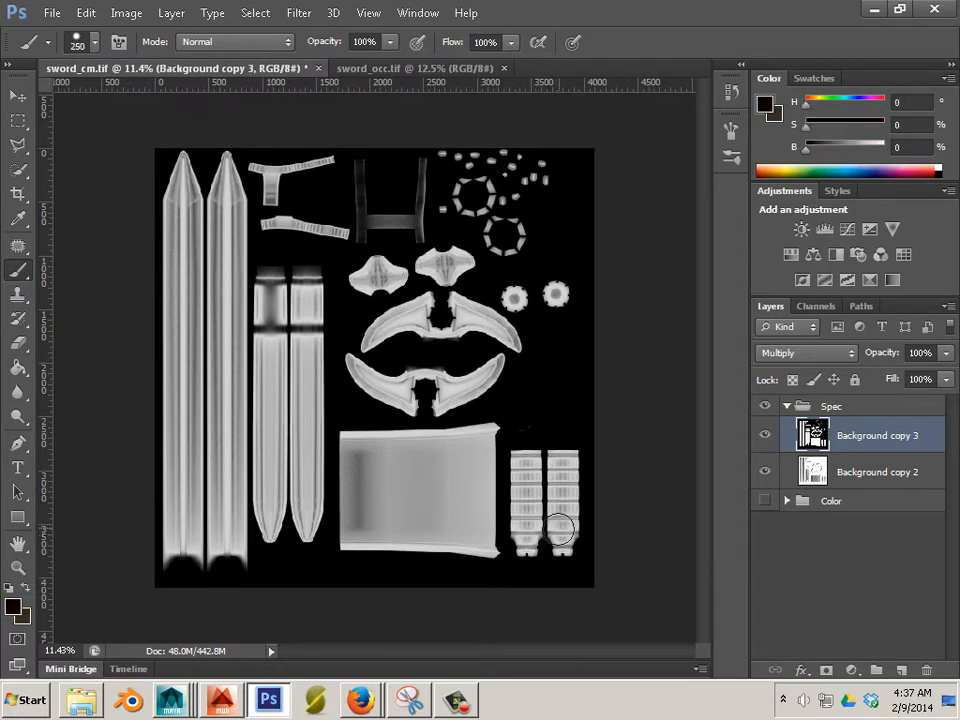
{"action": "key", "text": "bracketleft"}
{"action": "mouse_move", "coordinate": [540, 542]}
{"action": "left_mouse_down"}
{"action": "mouse_move", "coordinate": [540, 519]}
{"action": "mouse_move", "coordinate": [511, 489]}
{"action": "mouse_move", "coordinate": [452, 553]}
{"action": "mouse_move", "coordinate": [428, 549]}
{"action": "mouse_move", "coordinate": [450, 508]}
{"action": "mouse_move", "coordinate": [492, 469]}
{"action": "mouse_move", "coordinate": [454, 488]}
{"action": "mouse_move", "coordinate": [362, 470]}
{"action": "mouse_move", "coordinate": [378, 526]}
{"action": "mouse_move", "coordinate": [343, 497]}
{"action": "mouse_move", "coordinate": [315, 497]}
{"action": "mouse_move", "coordinate": [268, 525]}
{"action": "mouse_move", "coordinate": [309, 501]}
{"action": "mouse_move", "coordinate": [300, 407]}
{"action": "mouse_move", "coordinate": [311, 450]}
{"action": "mouse_move", "coordinate": [283, 387]}
{"action": "mouse_move", "coordinate": [313, 407]}
{"action": "mouse_move", "coordinate": [318, 305]}
{"action": "mouse_move", "coordinate": [300, 285]}
{"action": "mouse_move", "coordinate": [269, 303]}
{"action": "mouse_move", "coordinate": [268, 326]}
{"action": "mouse_move", "coordinate": [306, 351]}
{"action": "mouse_move", "coordinate": [266, 390]}
{"action": "mouse_move", "coordinate": [268, 518]}
{"action": "left_mouse_up"}
- Black out the strap and bracket pieces on Background copy 3 with a 250 px brush and save the document
{"action": "key", "text": "bracketleft"}
{"action": "key", "text": "bracketleft"}
{"action": "key", "text": "bracketleft"}
{"action": "key", "text": "bracketleft"}
{"action": "key", "text": "bracketleft"}
{"action": "key", "text": "bracketleft"}
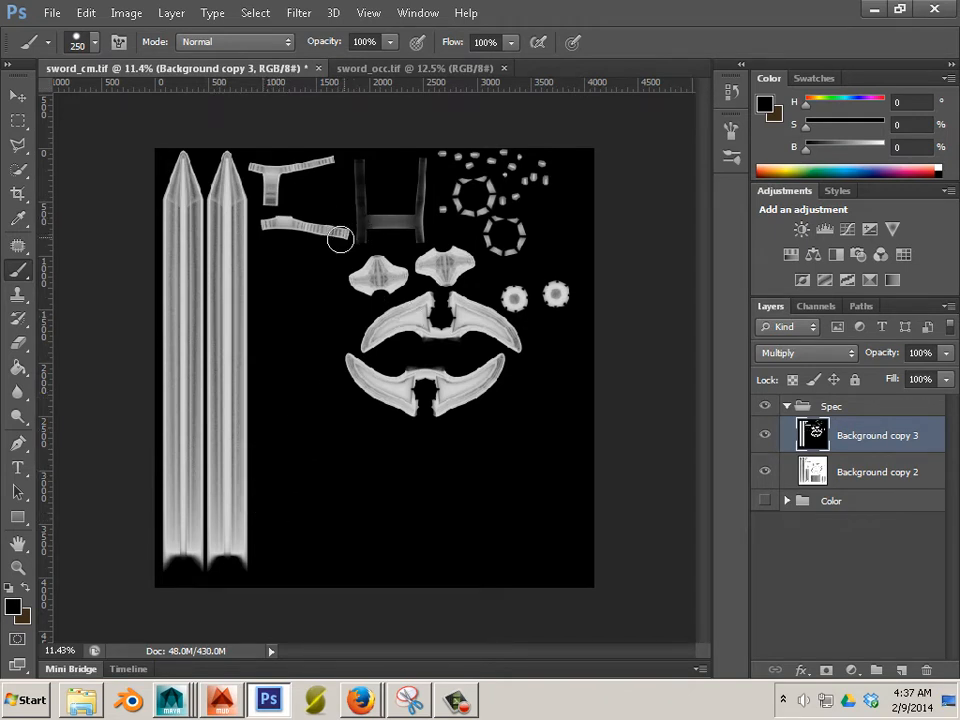
{"action": "mouse_move", "coordinate": [338, 235]}
{"action": "left_mouse_down"}
{"action": "mouse_move", "coordinate": [413, 233]}
{"action": "mouse_move", "coordinate": [422, 171]}
{"action": "mouse_move", "coordinate": [364, 204]}
{"action": "mouse_move", "coordinate": [330, 193]}
{"action": "mouse_move", "coordinate": [291, 161]}
{"action": "mouse_move", "coordinate": [261, 238]}
{"action": "mouse_move", "coordinate": [261, 163]}
{"action": "left_mouse_up"}
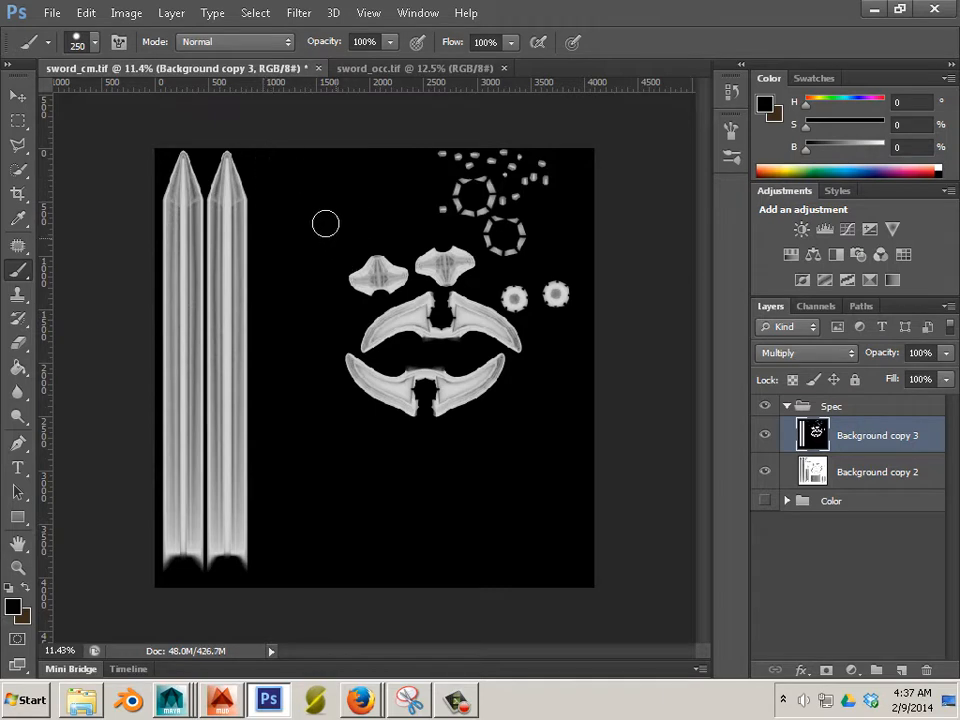
{"action": "key", "text": "ctrl+s"}
- On a new layer above Background copy 3, darken the guard, ring and gem pieces with a 1800 px black brush at 26% opacity
{"action": "left_click", "coordinate": [390, 45]}
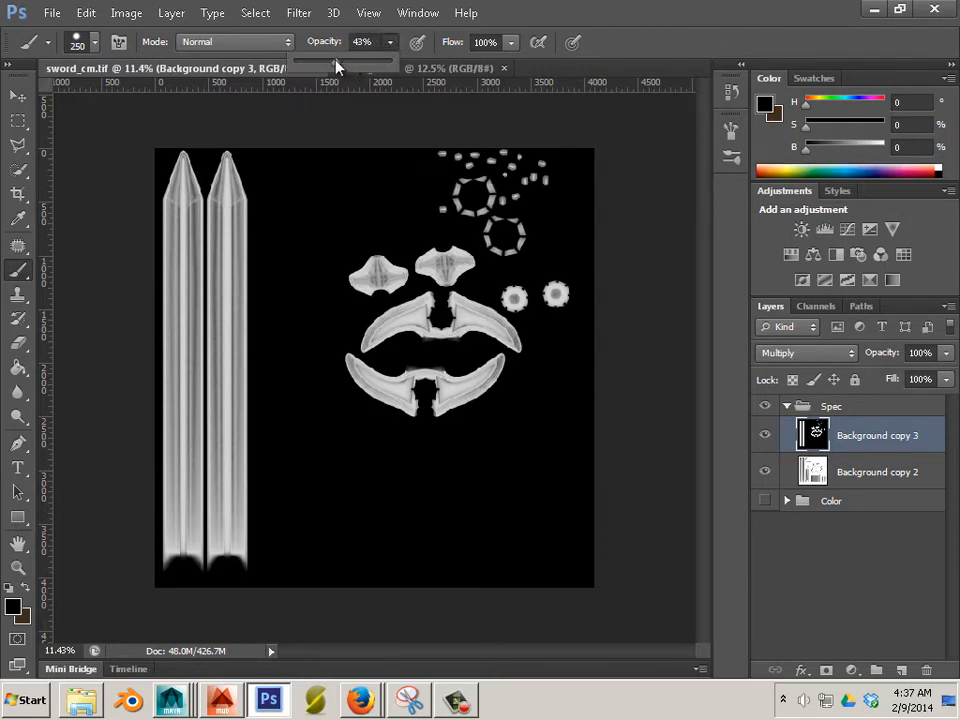
{"action": "left_click_drag", "start_coordinate": [331, 66], "coordinate": [296, 74]}
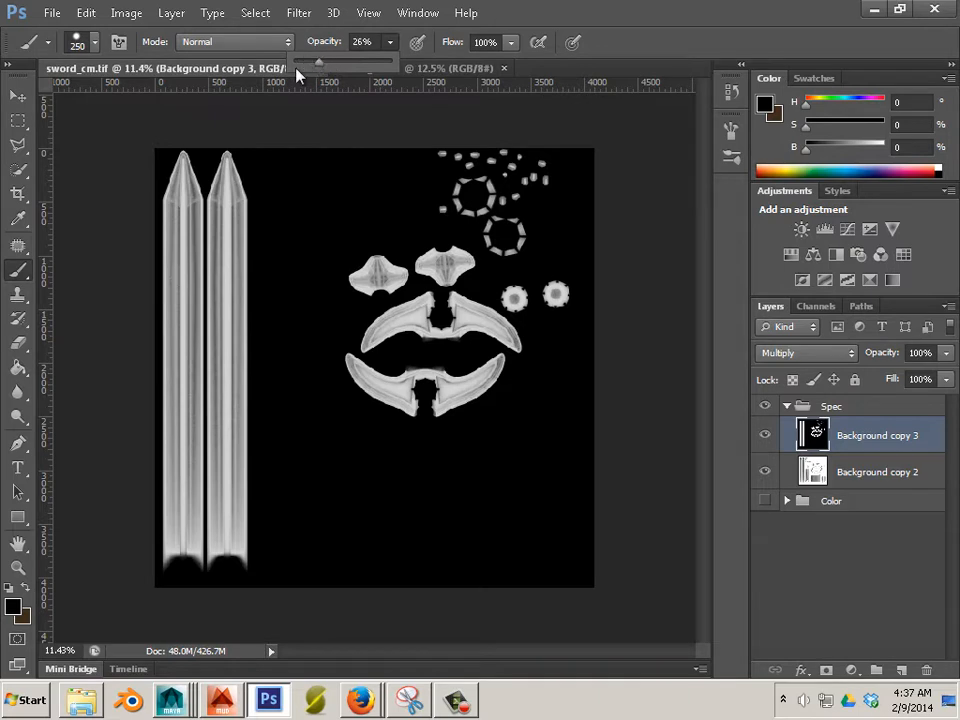
{"action": "left_click", "coordinate": [903, 672]}
{"action": "key", "text": "bracketright"}
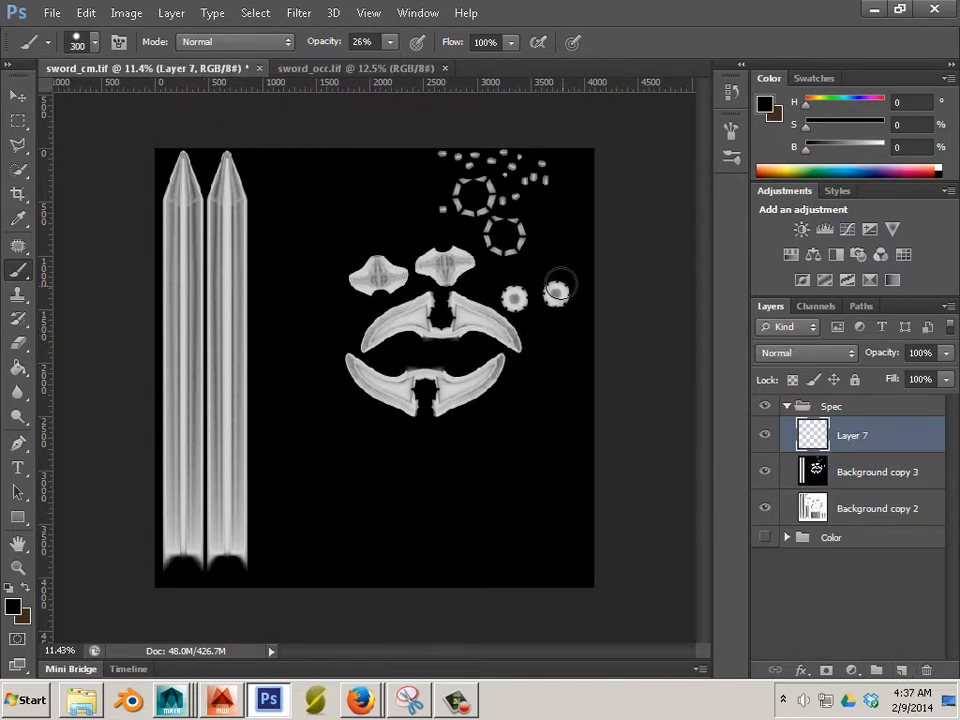
{"action": "key", "text": "bracketright"}
{"action": "key", "text": "bracketright"}
{"action": "key", "text": "bracketright"}
{"action": "key", "text": "bracketright"}
{"action": "key", "text": "bracketright"}
{"action": "key", "text": "bracketright"}
{"action": "key", "text": "bracketright"}
{"action": "key", "text": "bracketright"}
{"action": "key", "text": "bracketright"}
{"action": "key", "text": "bracketright"}
{"action": "key", "text": "bracketright"}
{"action": "key", "text": "bracketright"}
{"action": "key", "text": "bracketright"}
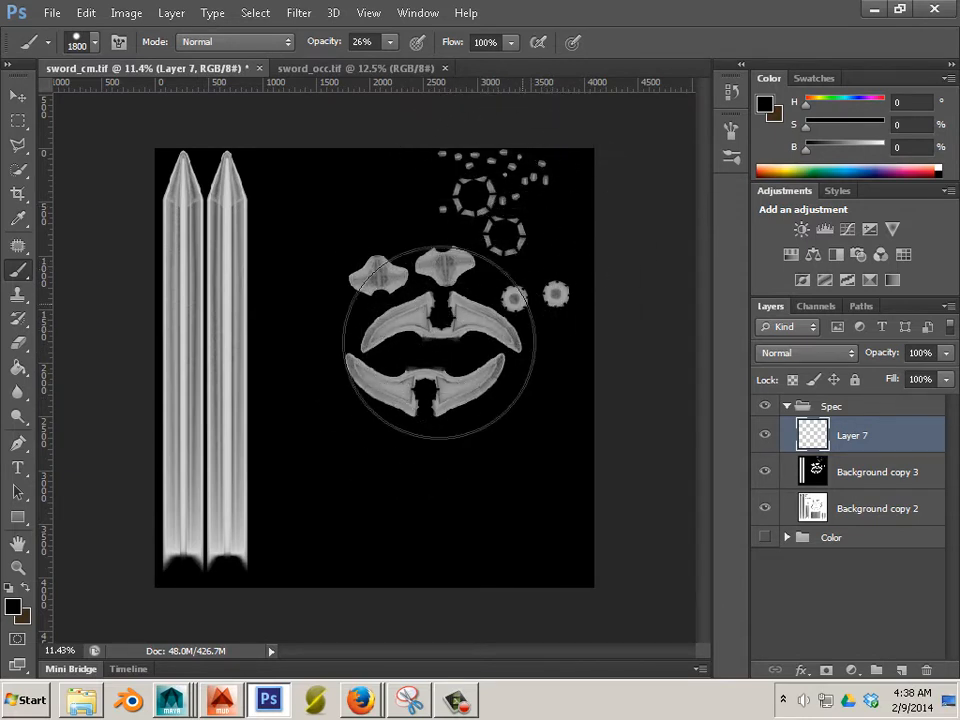
{"action": "mouse_move", "coordinate": [407, 343]}
{"action": "left_mouse_down"}
{"action": "mouse_move", "coordinate": [405, 388]}
{"action": "mouse_move", "coordinate": [512, 342]}
{"action": "left_mouse_up"}
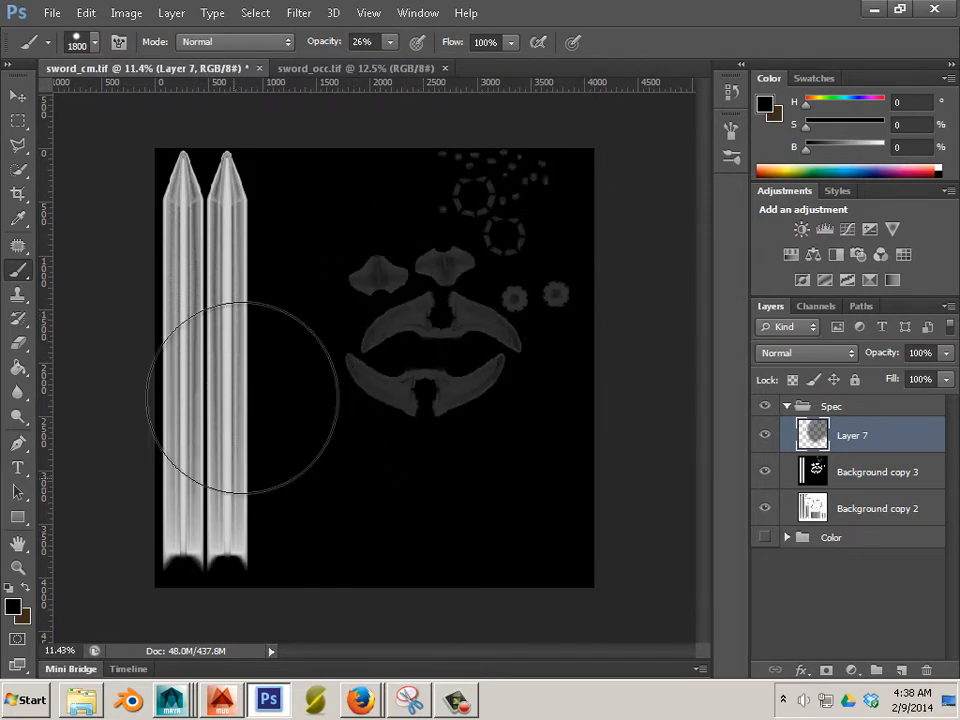
- Darken both sword blades on Layer 7 with the 26% black brush and undo the extra strokes over them
{"action": "left_click_drag", "start_coordinate": [201, 188], "coordinate": [150, 627]}
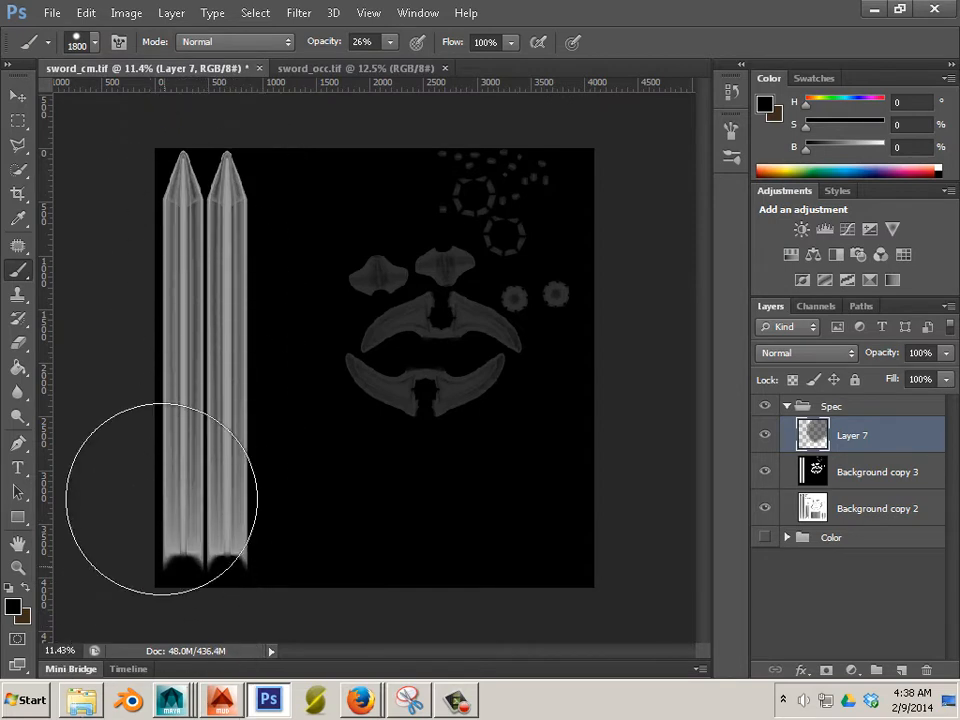
{"action": "left_click", "coordinate": [206, 182]}
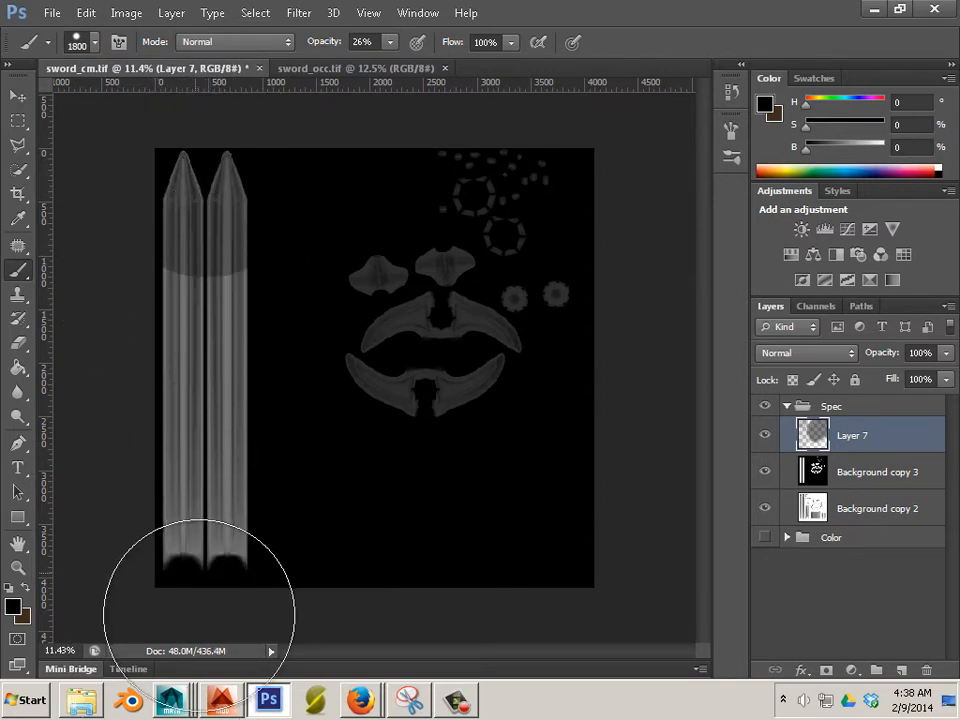
{"action": "key", "text": "ctrl"}
{"action": "key", "text": "ctrl+z"}
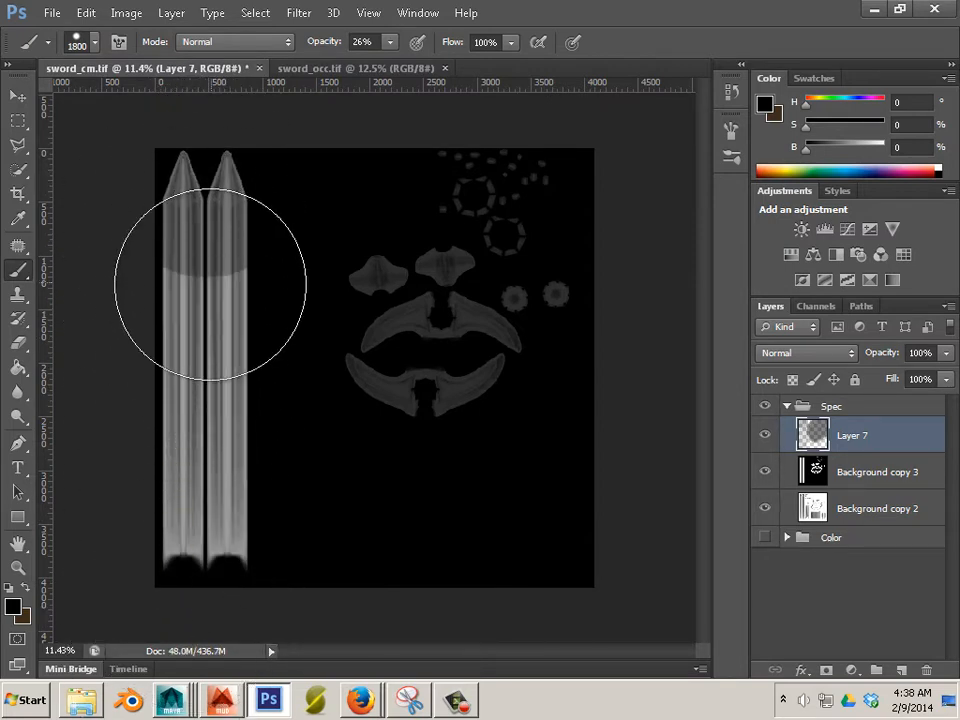
{"action": "key", "text": "ctrl+alt+z"}
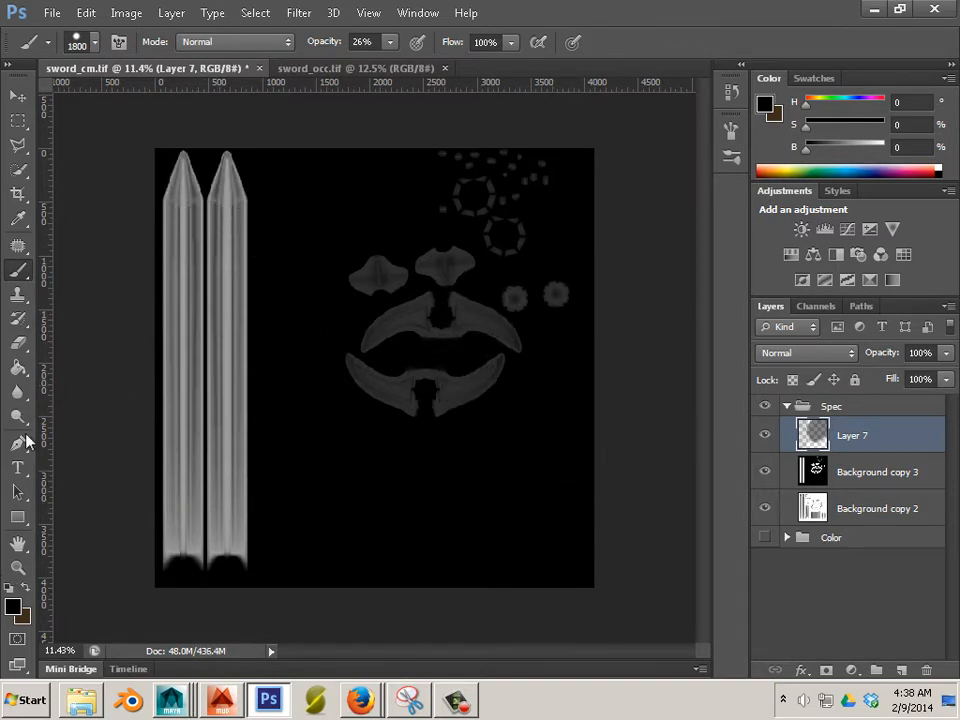
- Erase the dark paint over the two round gem pieces on Layer 7 with a 250 px Eraser
{"action": "left_click", "coordinate": [19, 344]}
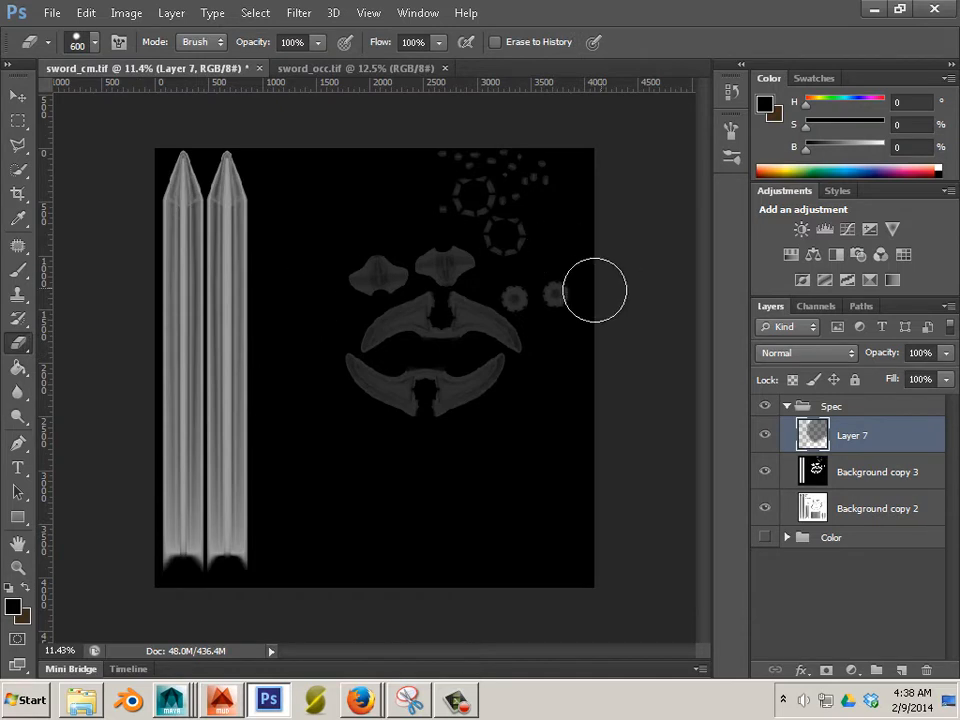
{"action": "key", "text": "bracketleft"}
{"action": "key", "text": "bracketleft"}
{"action": "key", "text": "bracketleft"}
{"action": "key", "text": "bracketleft"}
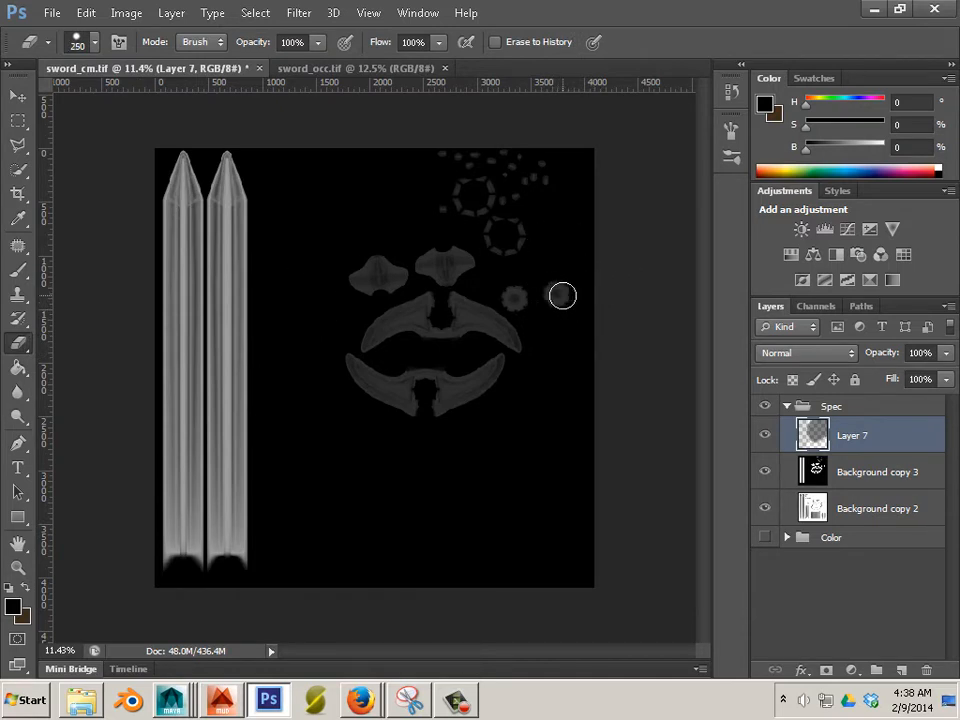
{"action": "left_click", "coordinate": [556, 292]}
{"action": "left_click", "coordinate": [514, 294]}
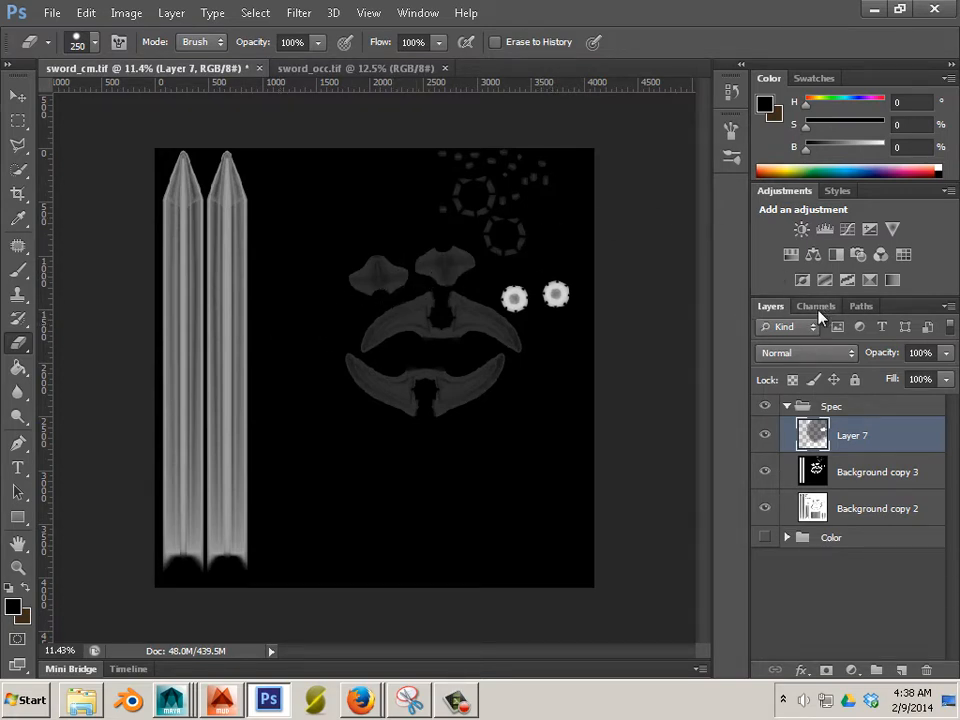
- Expand the Color group, select its Layer 6, hide the Spec group and show the Color group
{"action": "left_click", "coordinate": [860, 540]}
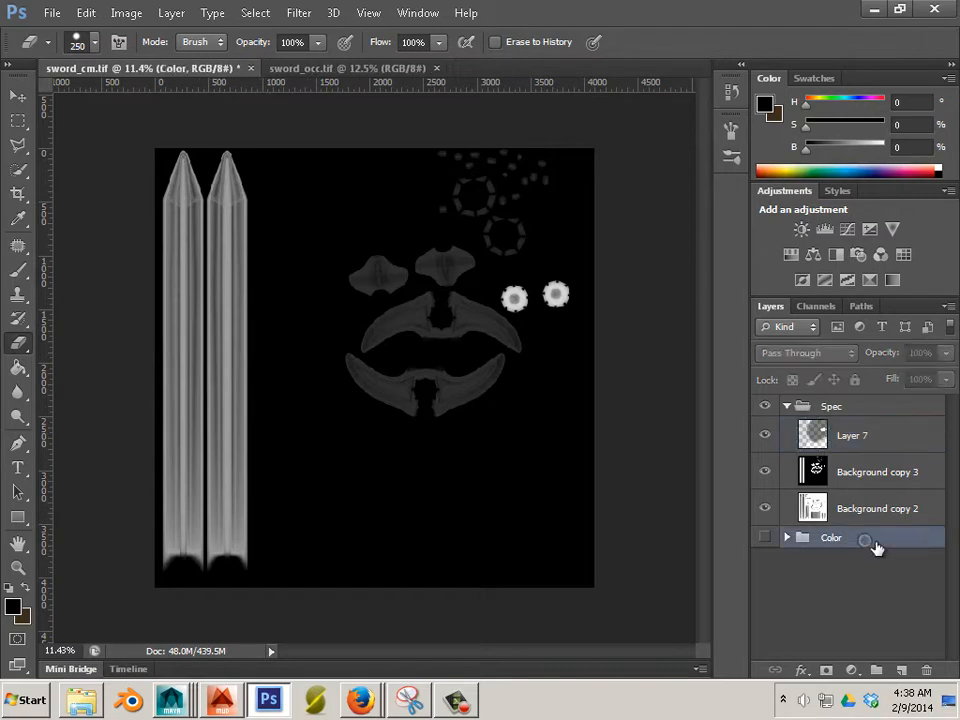
{"action": "left_click", "coordinate": [787, 539]}
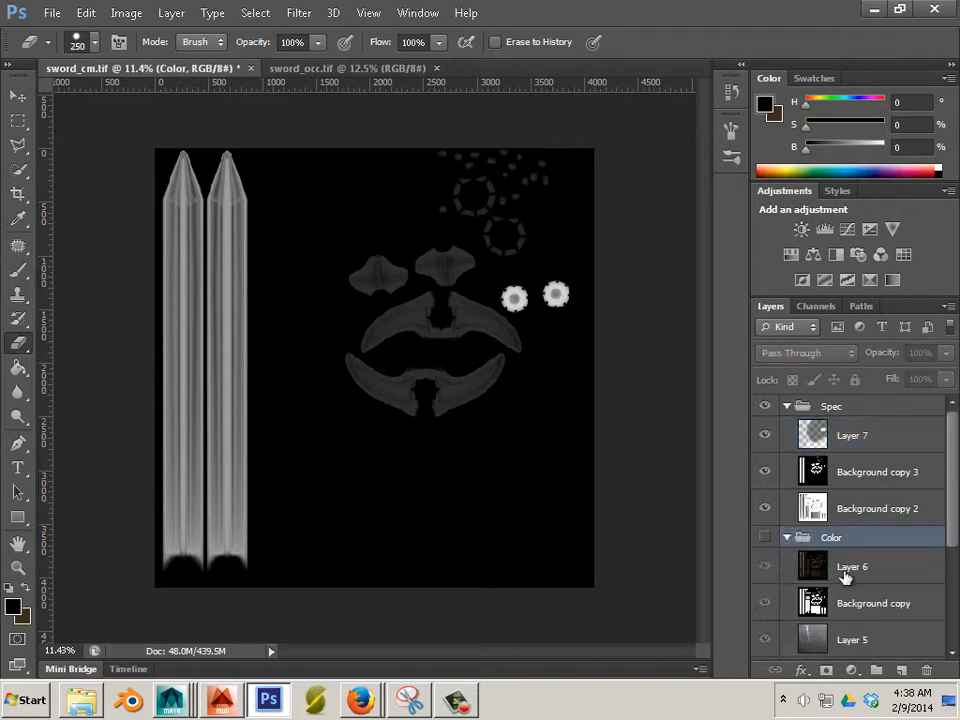
{"action": "left_click", "coordinate": [850, 570]}
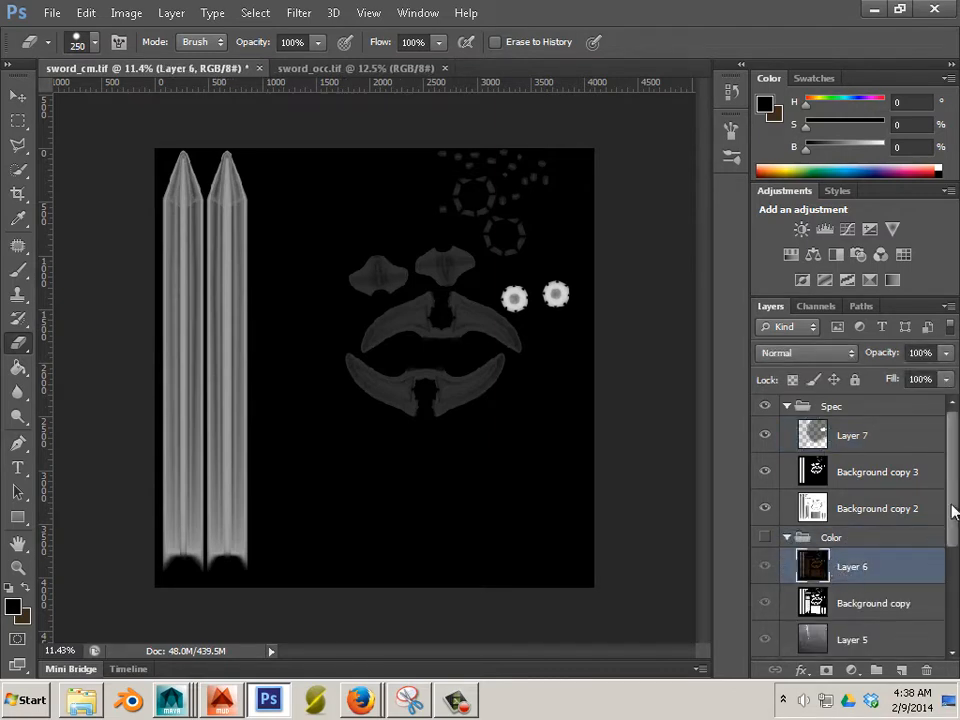
{"action": "scroll", "coordinate": [952, 518], "scroll_direction": "down", "scroll_amount": 1}
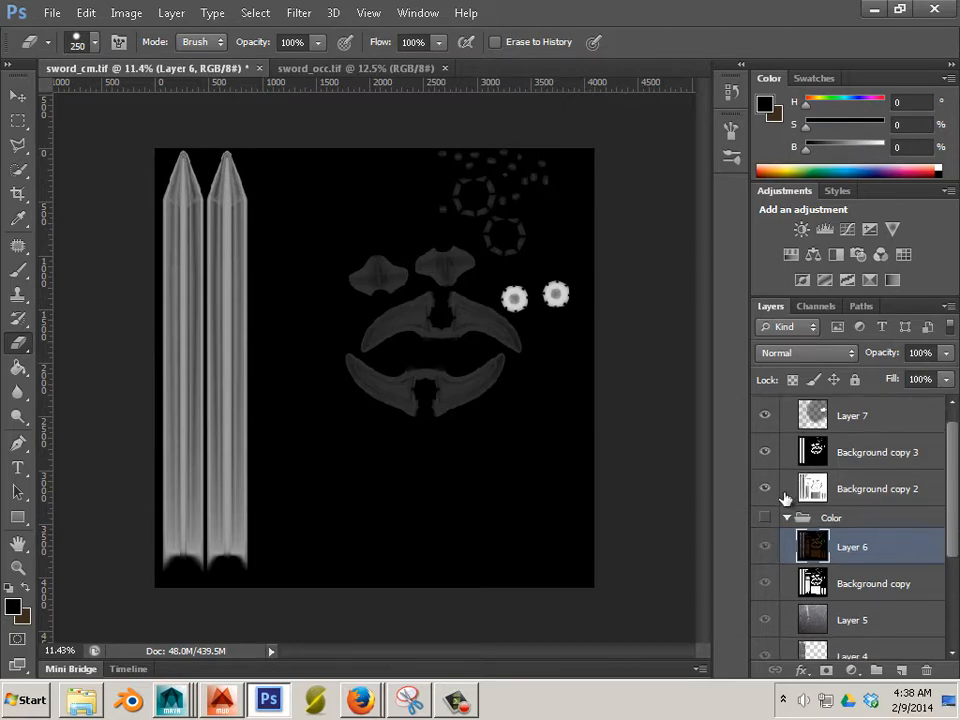
{"action": "scroll", "coordinate": [955, 490], "scroll_direction": "up", "scroll_amount": 1}
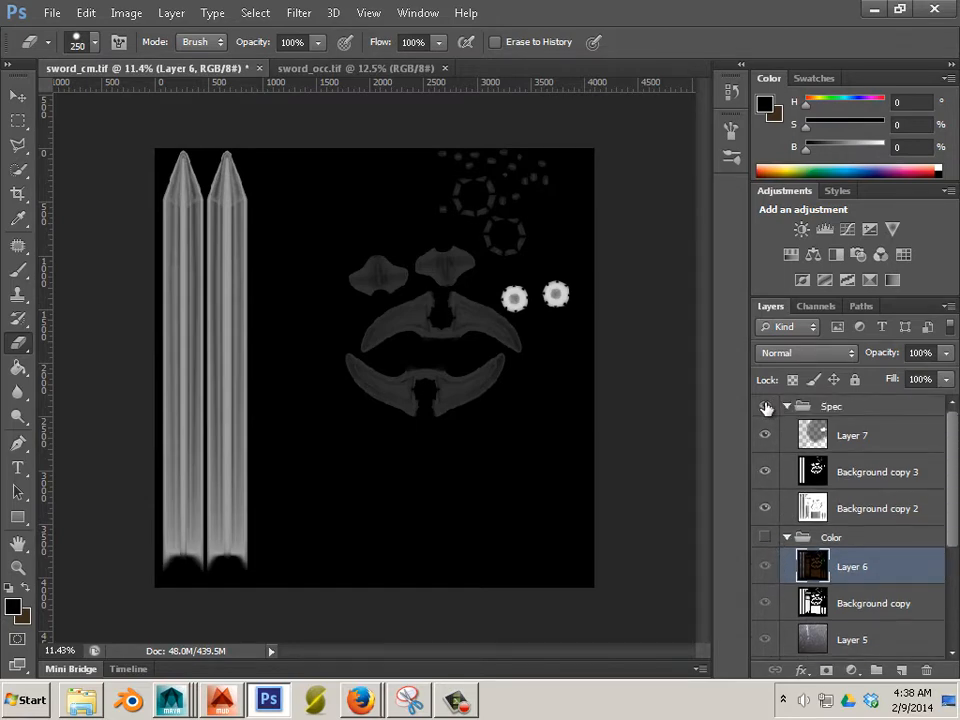
{"action": "left_click", "coordinate": [766, 407]}
{"action": "left_click", "coordinate": [765, 567]}
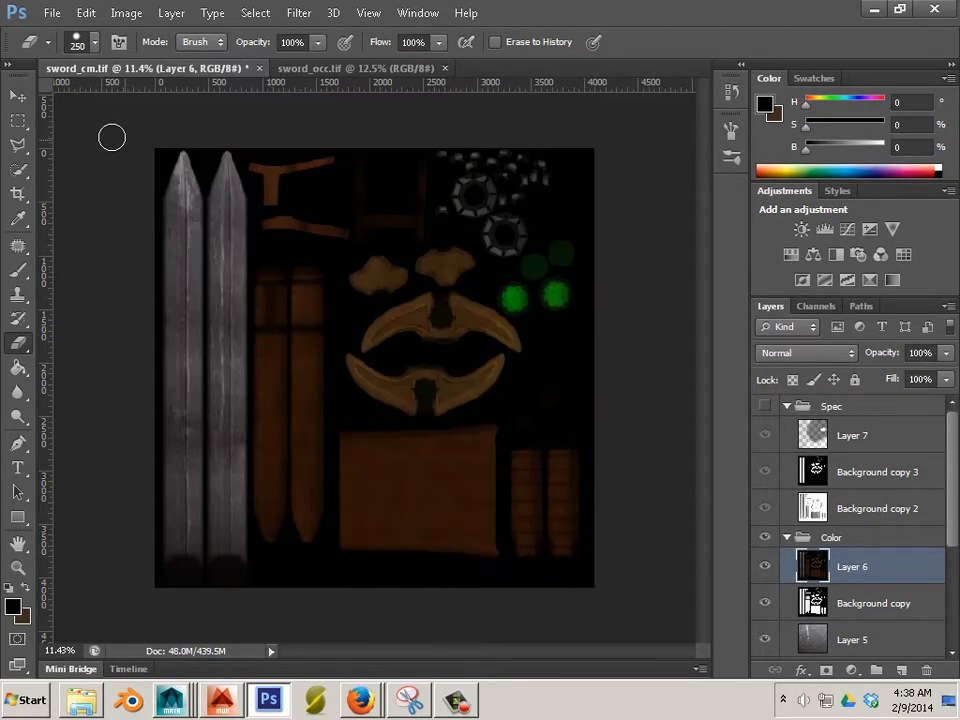
- Select the whole canvas with the Rectangular Marquee and make a merged copy of the visible color texture
{"action": "left_click", "coordinate": [18, 95]}
{"action": "left_click", "coordinate": [18, 120]}
{"action": "left_click_drag", "start_coordinate": [113, 154], "coordinate": [596, 588]}
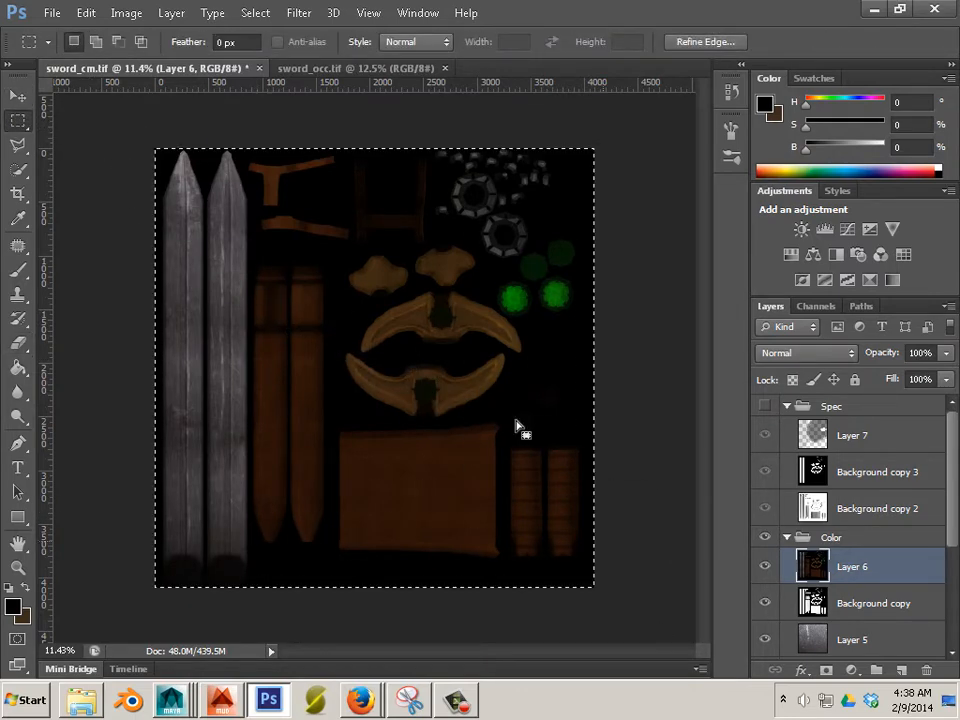
{"action": "left_click", "coordinate": [86, 13]}
{"action": "left_click", "coordinate": [148, 146]}
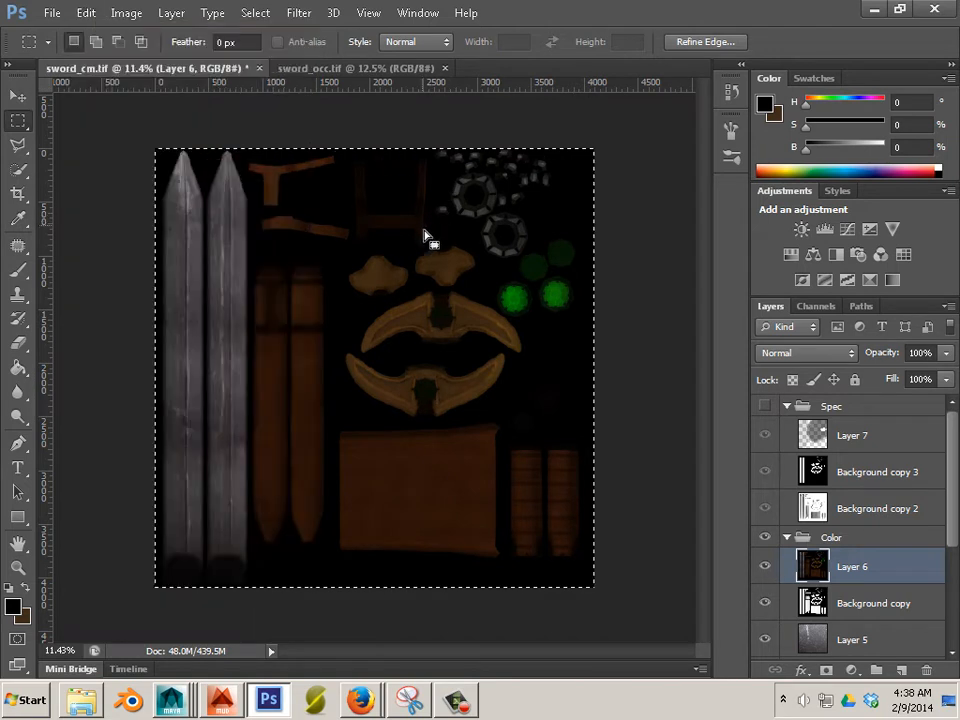
- Collapse the Color group and paste the merged color texture above Layer 7 in the Spec group
{"action": "left_click", "coordinate": [789, 538]}
{"action": "left_click", "coordinate": [826, 434]}
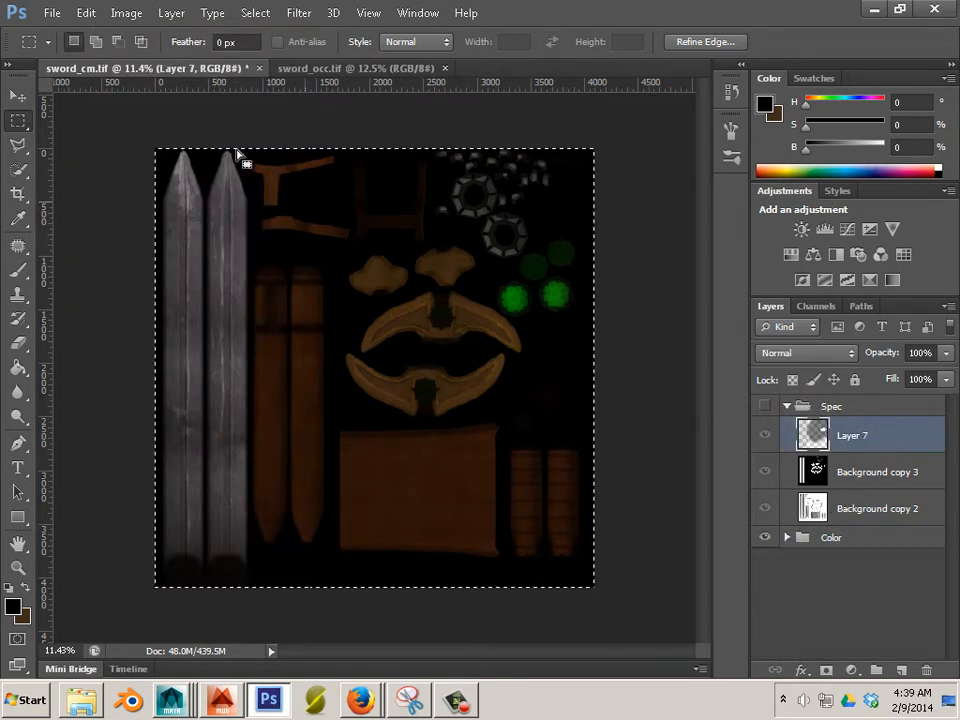
{"action": "left_click", "coordinate": [86, 12]}
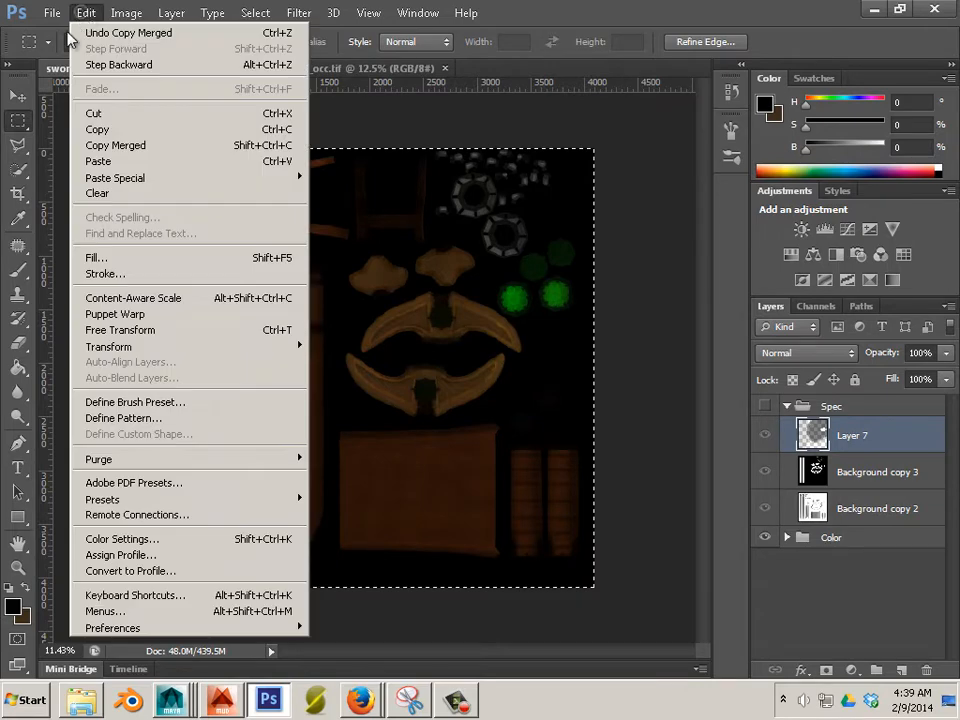
{"action": "left_click", "coordinate": [92, 159]}
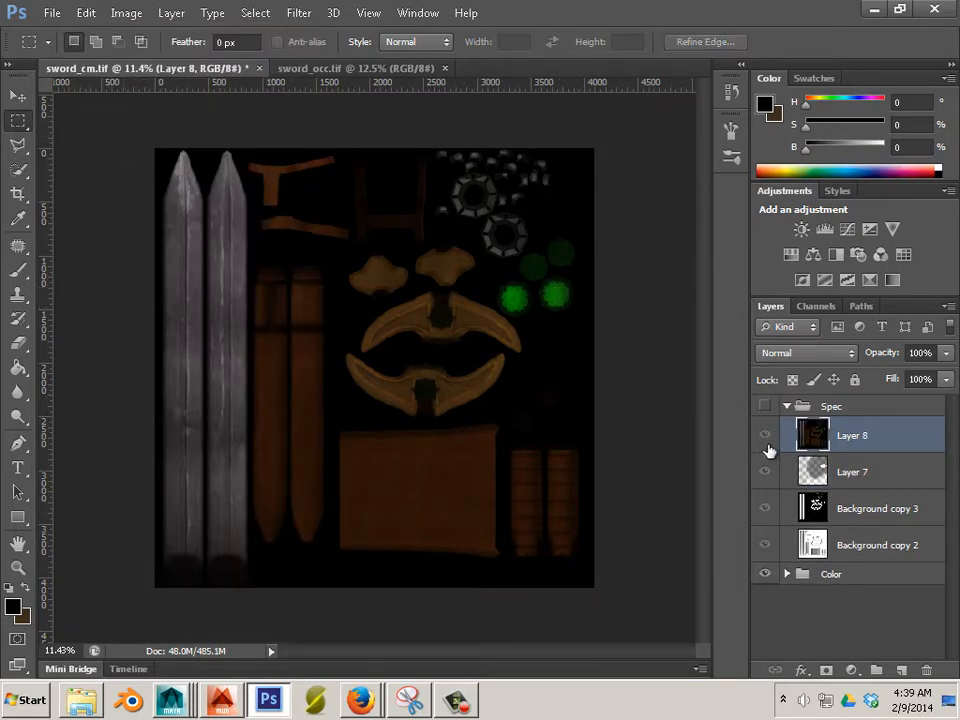
{"action": "left_click", "coordinate": [127, 15]}
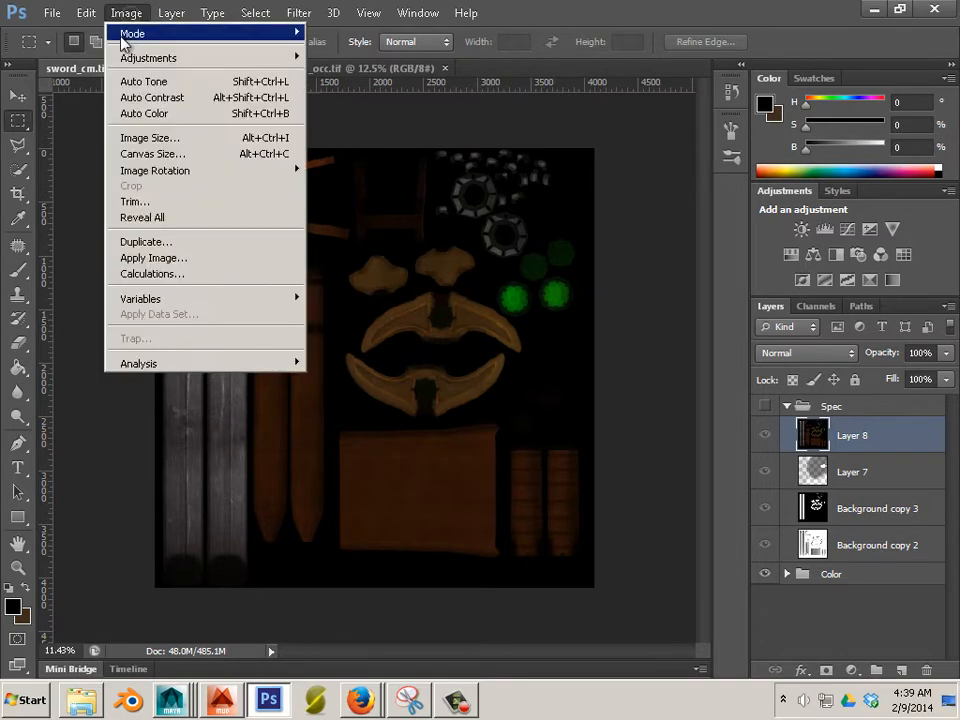
{"action": "mouse_move", "coordinate": [182, 62]}
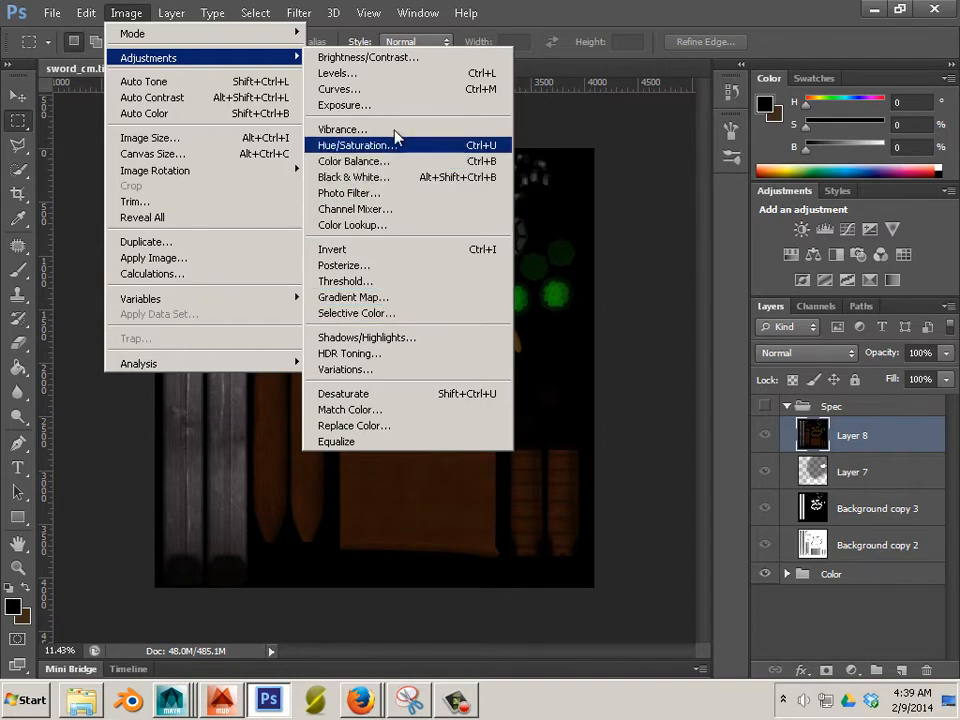
{"action": "left_click", "coordinate": [345, 104]}
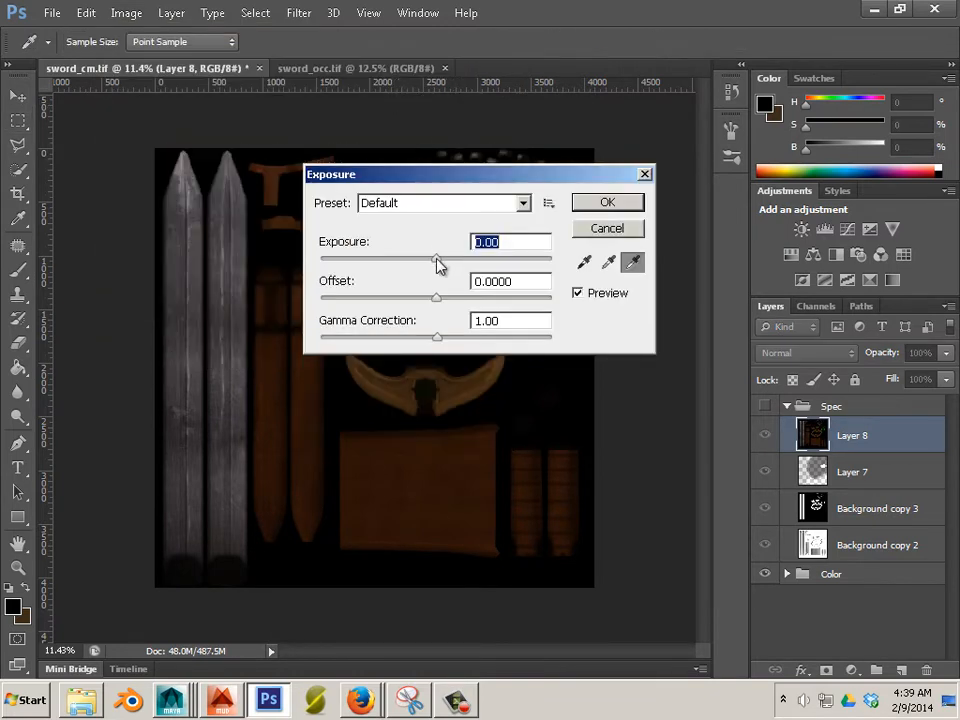
{"action": "left_click_drag", "start_coordinate": [437, 263], "coordinate": [411, 275]}
{"action": "left_click", "coordinate": [617, 231]}
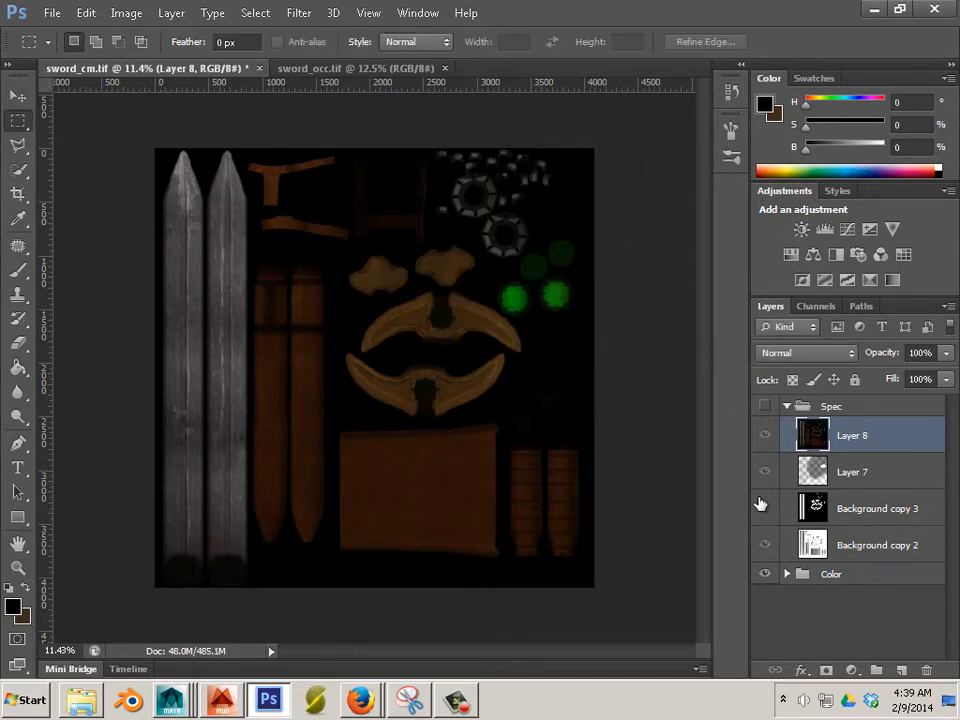
- Hide the Color group and show the Spec group
{"action": "left_click", "coordinate": [765, 576]}
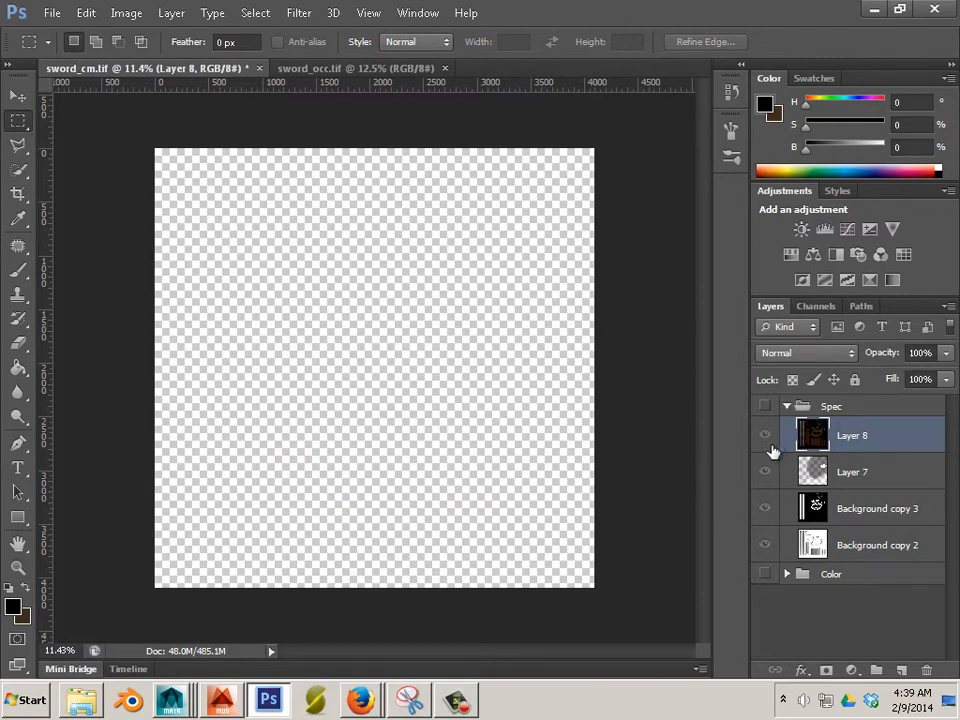
{"action": "left_click", "coordinate": [766, 407]}
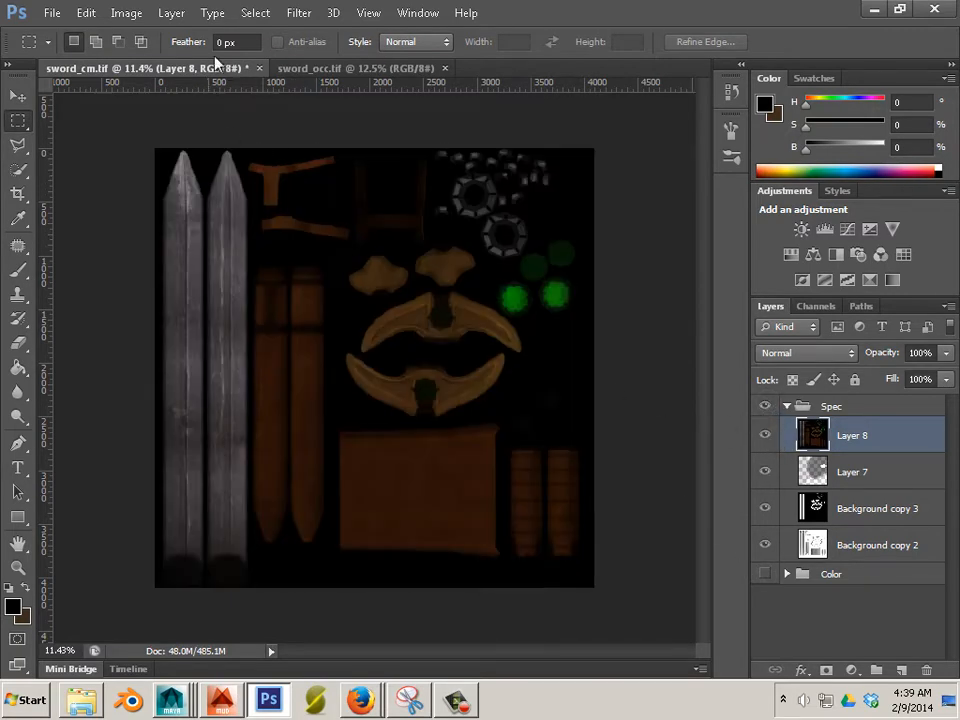
- Darken the merged color texture on Layer 8 with an Exposure adjustment of -3.79
{"action": "left_click", "coordinate": [127, 14]}
{"action": "mouse_move", "coordinate": [140, 58]}
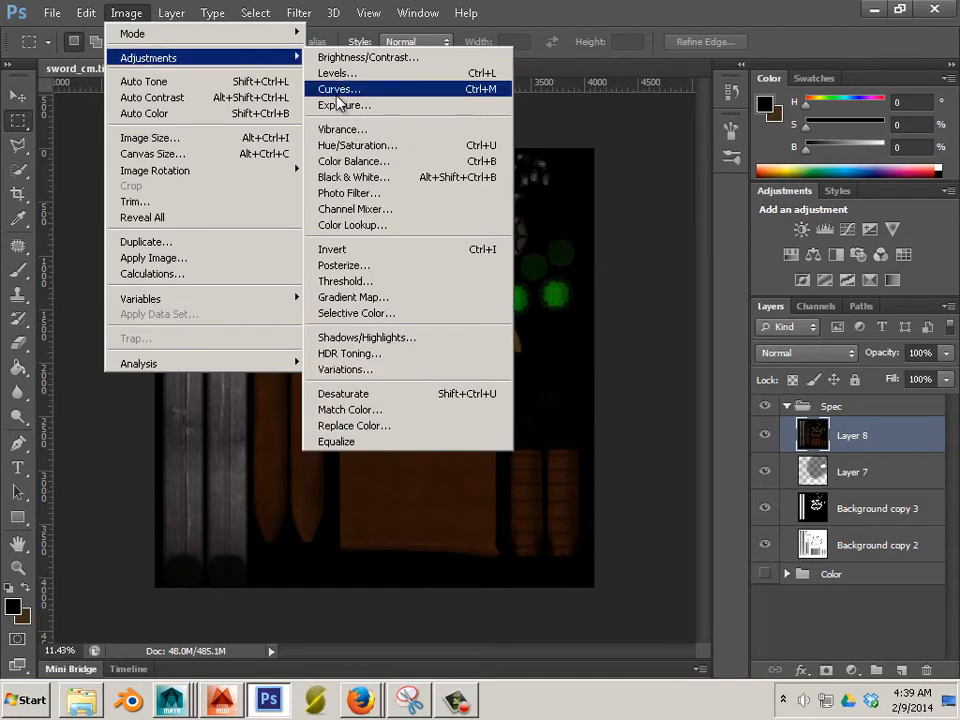
{"action": "left_click", "coordinate": [345, 105]}
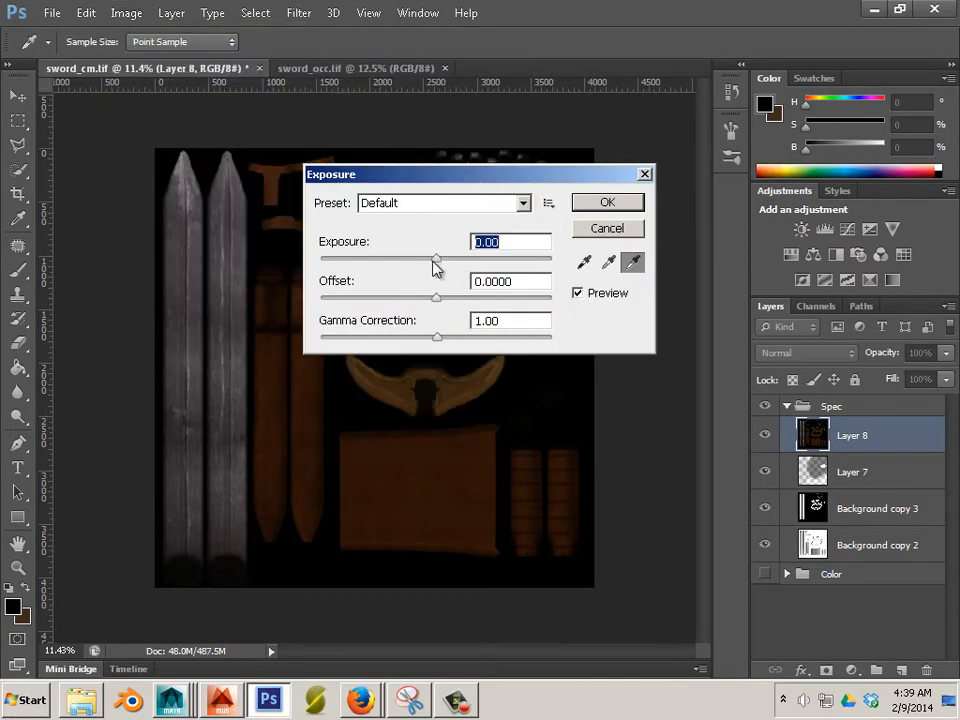
{"action": "left_click_drag", "start_coordinate": [431, 261], "coordinate": [383, 263]}
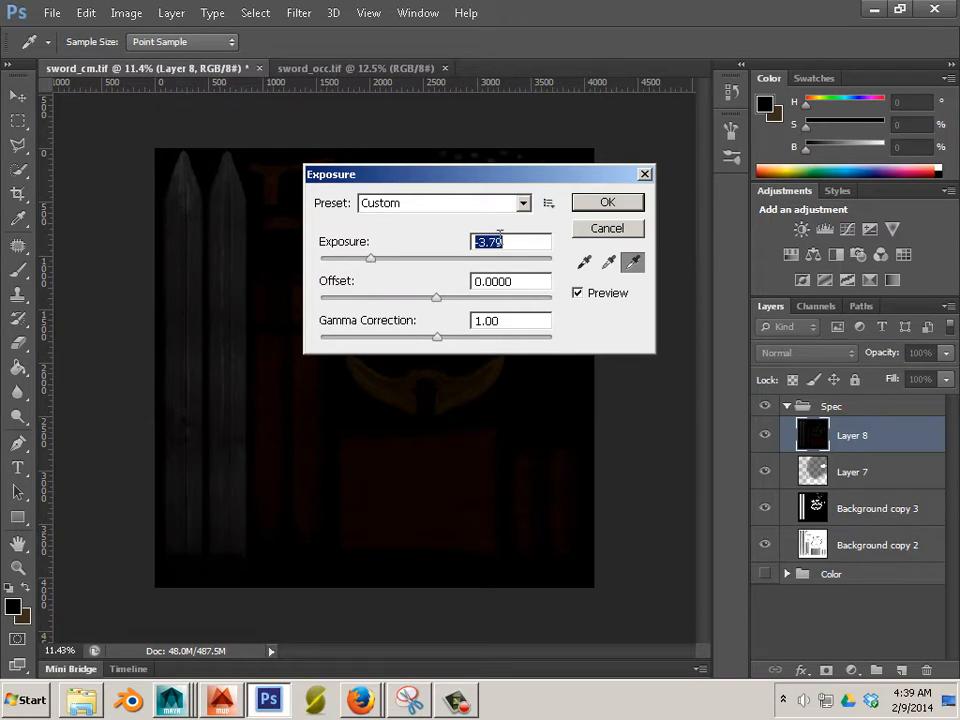
{"action": "left_click", "coordinate": [615, 207]}
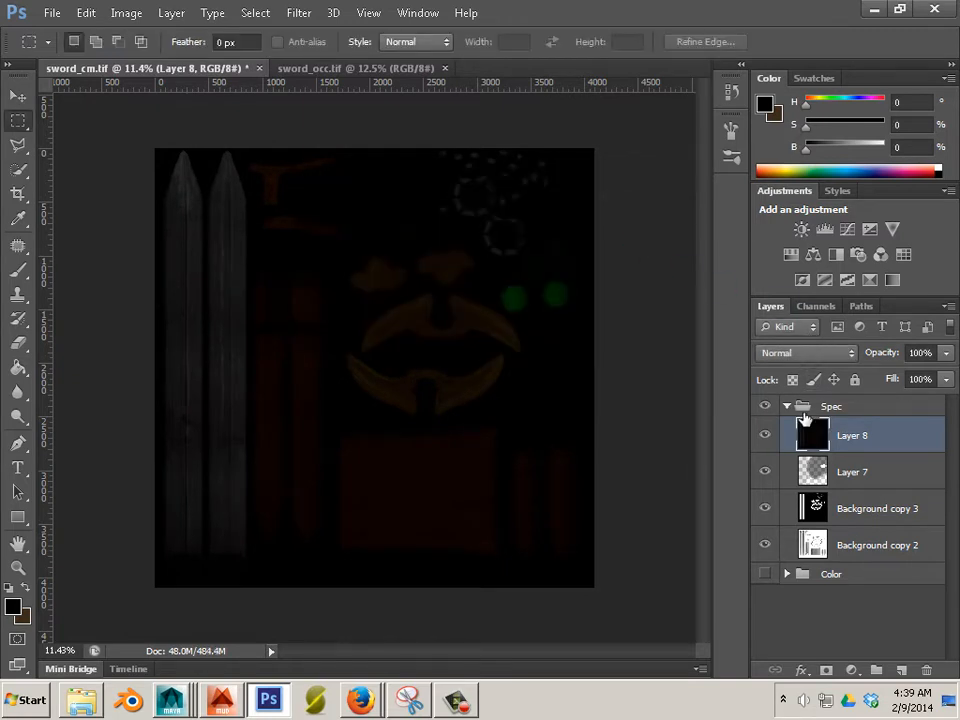
- Set Layer 8's blend mode to Hard Light and its opacity to 96%
{"action": "left_click", "coordinate": [830, 355]}
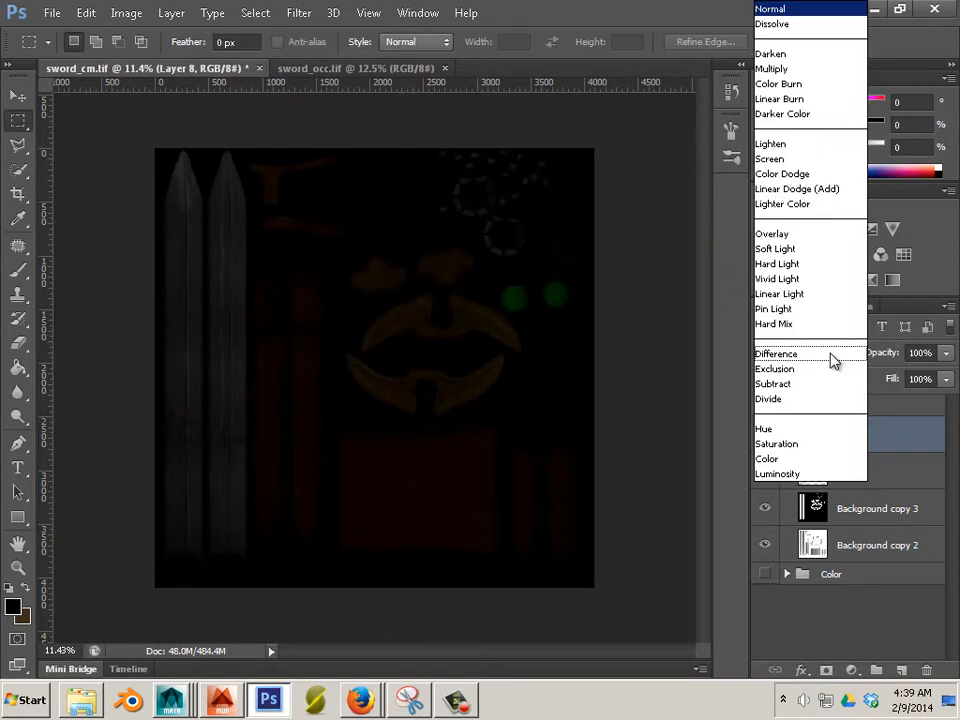
{"action": "left_click", "coordinate": [822, 258]}
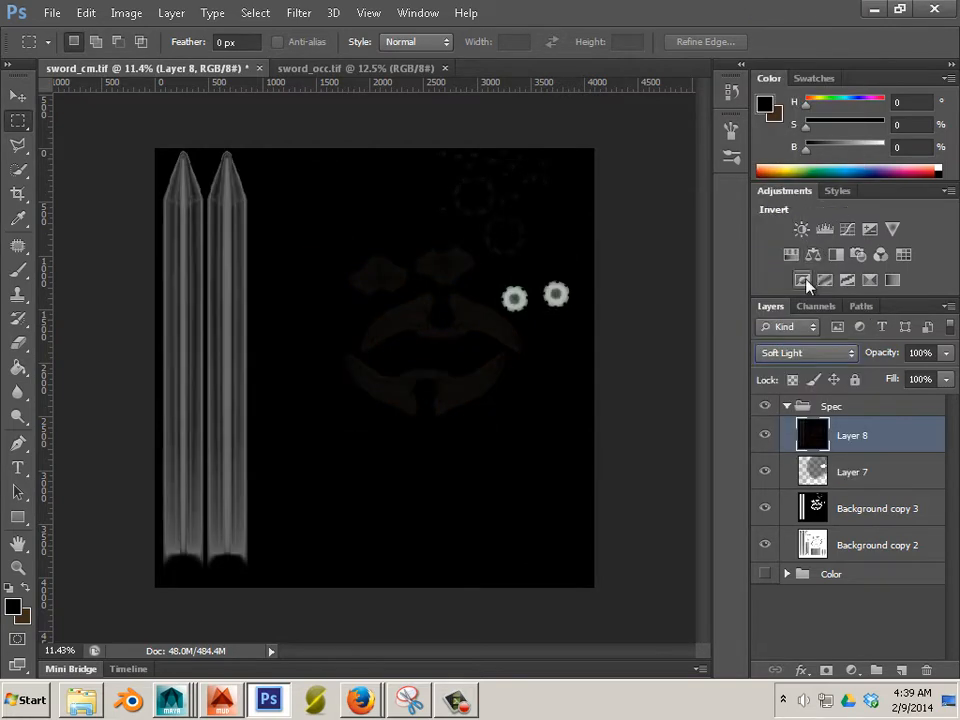
{"action": "scroll", "coordinate": [800, 357], "scroll_direction": "down", "scroll_amount": 1}
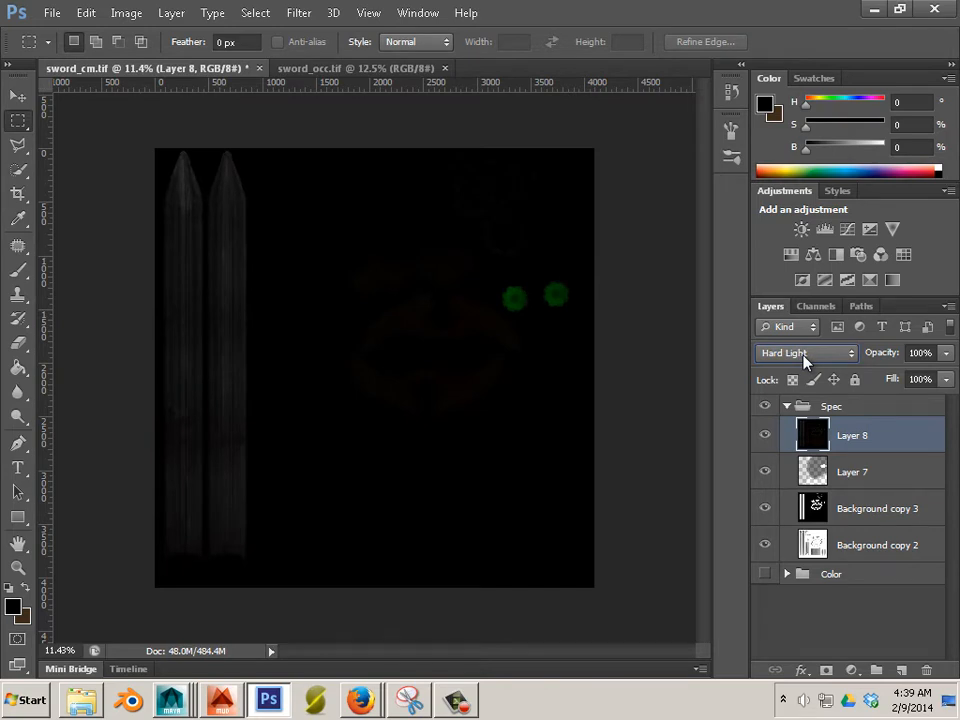
{"action": "scroll", "coordinate": [803, 358], "scroll_direction": "down", "scroll_amount": 1}
{"action": "scroll", "coordinate": [803, 358], "scroll_direction": "up", "scroll_amount": 1}
{"action": "left_click", "coordinate": [942, 355]}
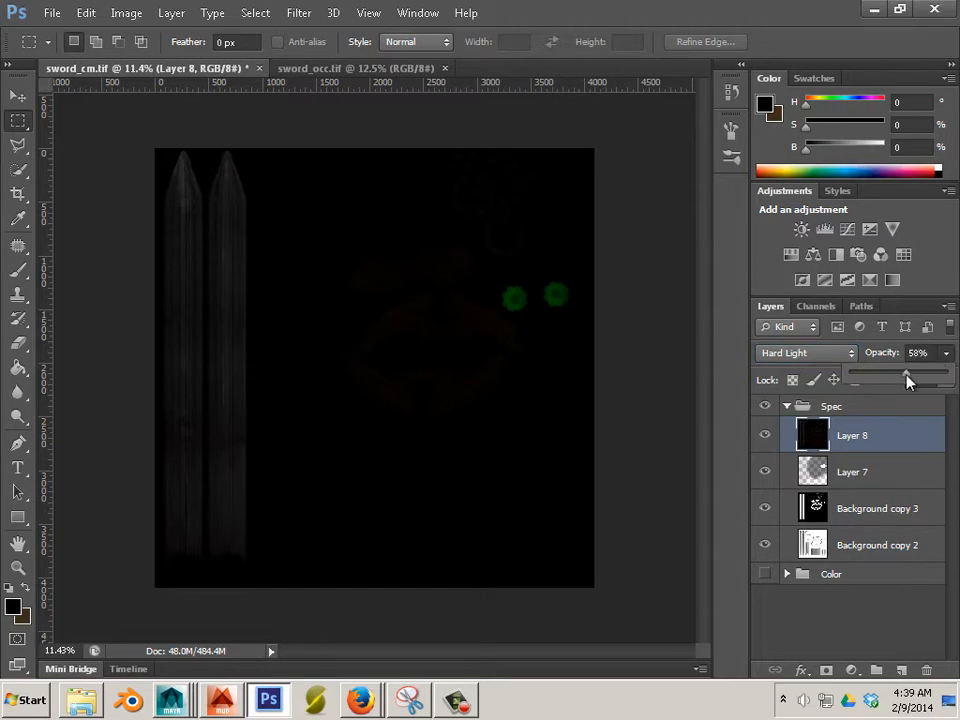
{"action": "left_click_drag", "start_coordinate": [907, 378], "coordinate": [935, 378]}
- Save a PNG copy of the specular map named sword_spec in the lightMap folder
{"action": "left_click", "coordinate": [51, 13]}
{"action": "left_click", "coordinate": [110, 218]}
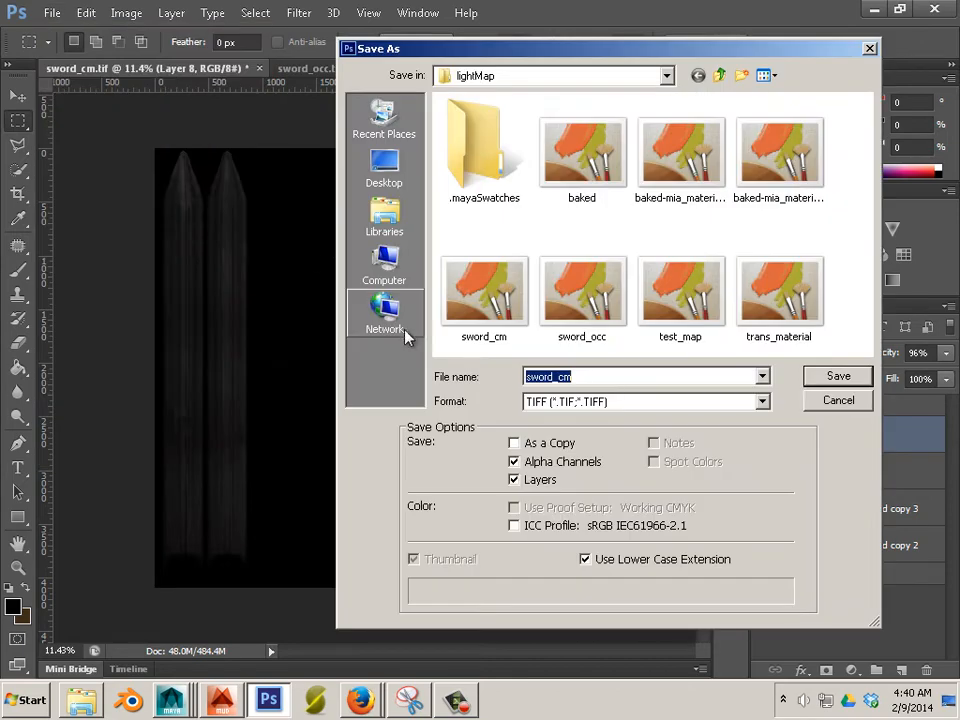
{"action": "left_click", "coordinate": [715, 401]}
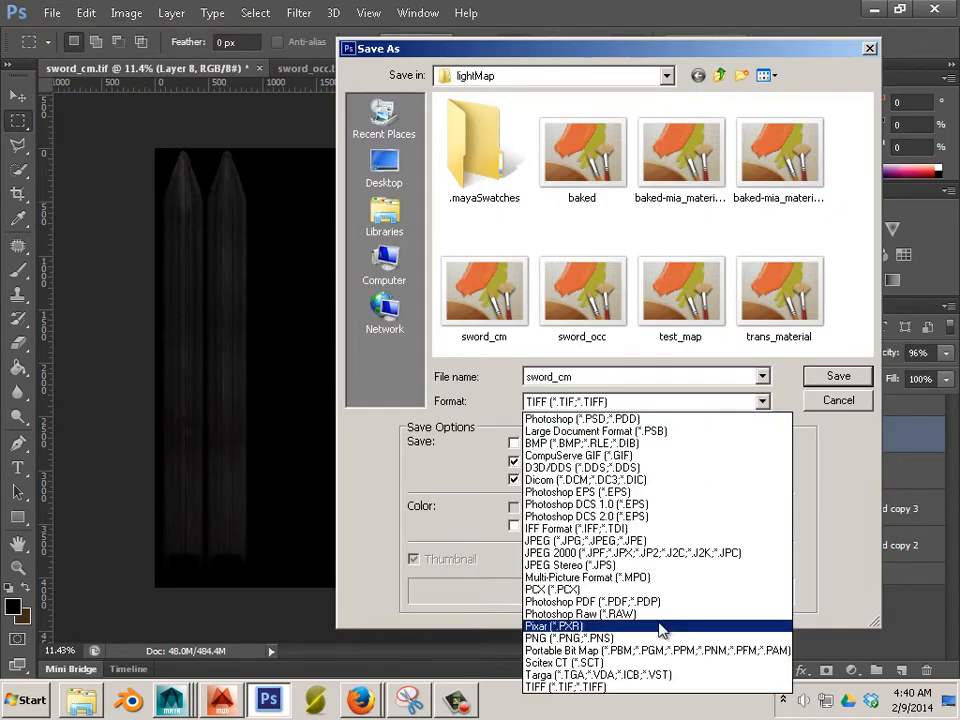
{"action": "left_click", "coordinate": [622, 638]}
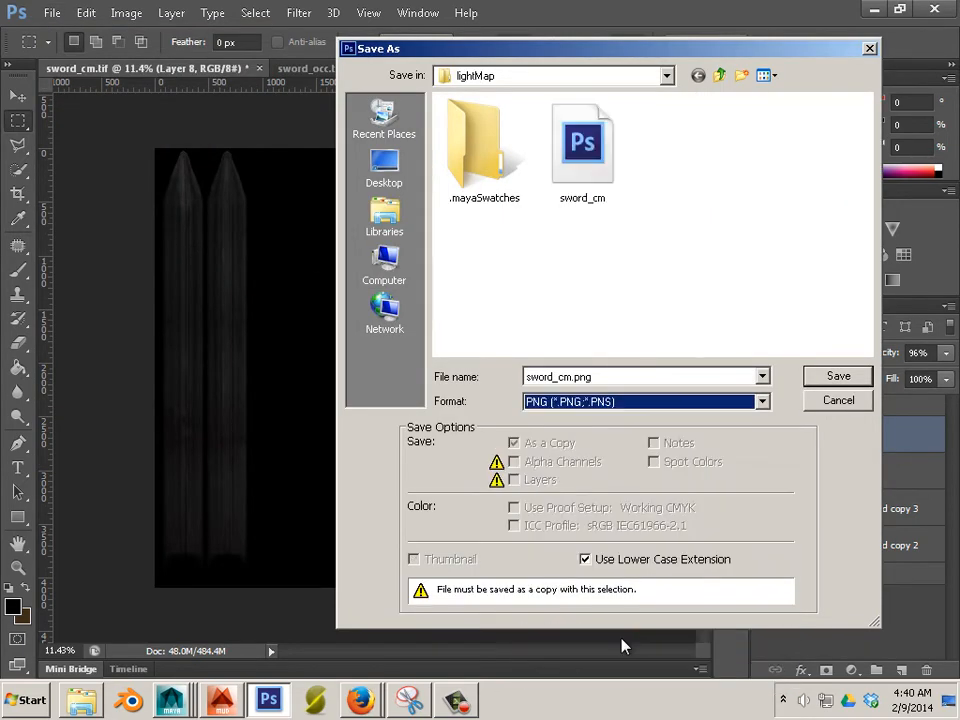
{"action": "left_click", "coordinate": [605, 143]}
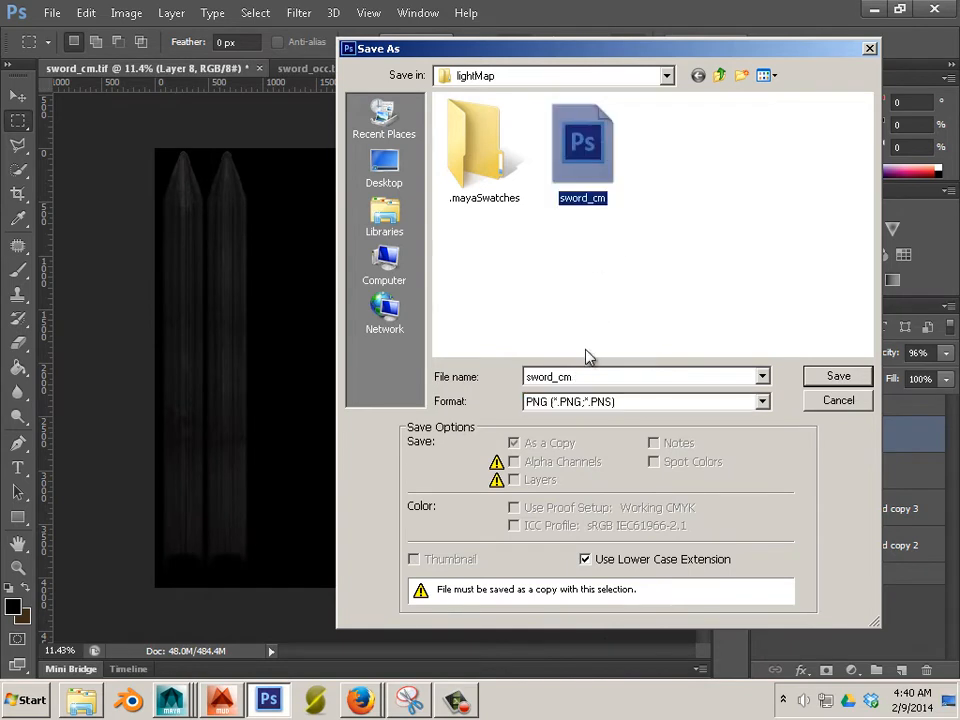
{"action": "left_click", "coordinate": [606, 376]}
{"action": "left_click", "coordinate": [618, 376]}
{"action": "key", "text": "BackSpace"}
{"action": "key", "text": "BackSpace"}
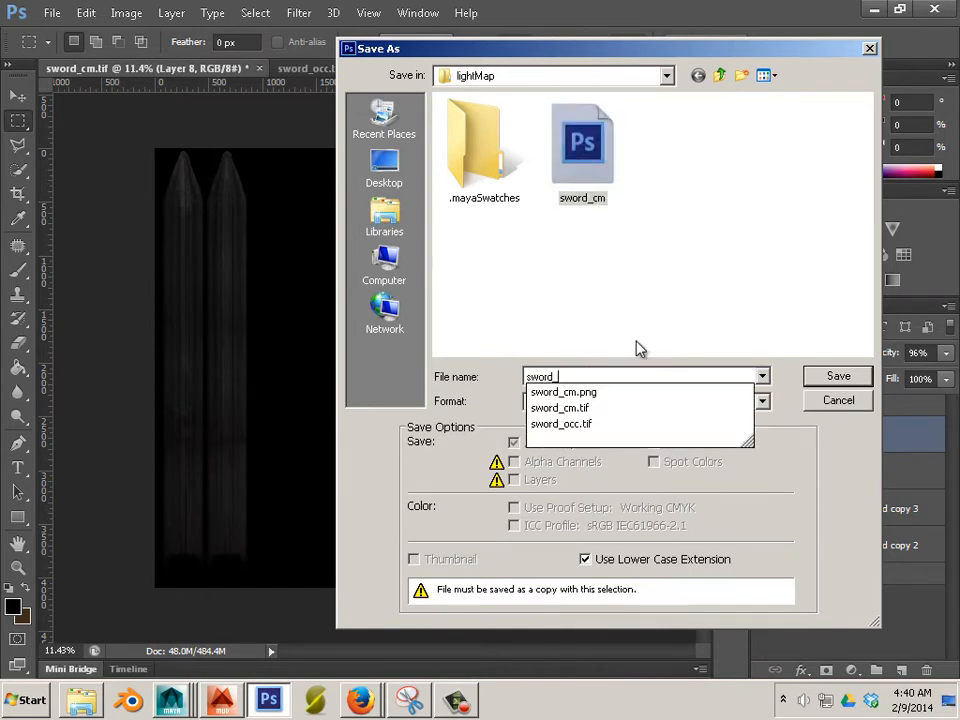
{"action": "type", "text": "spec"}
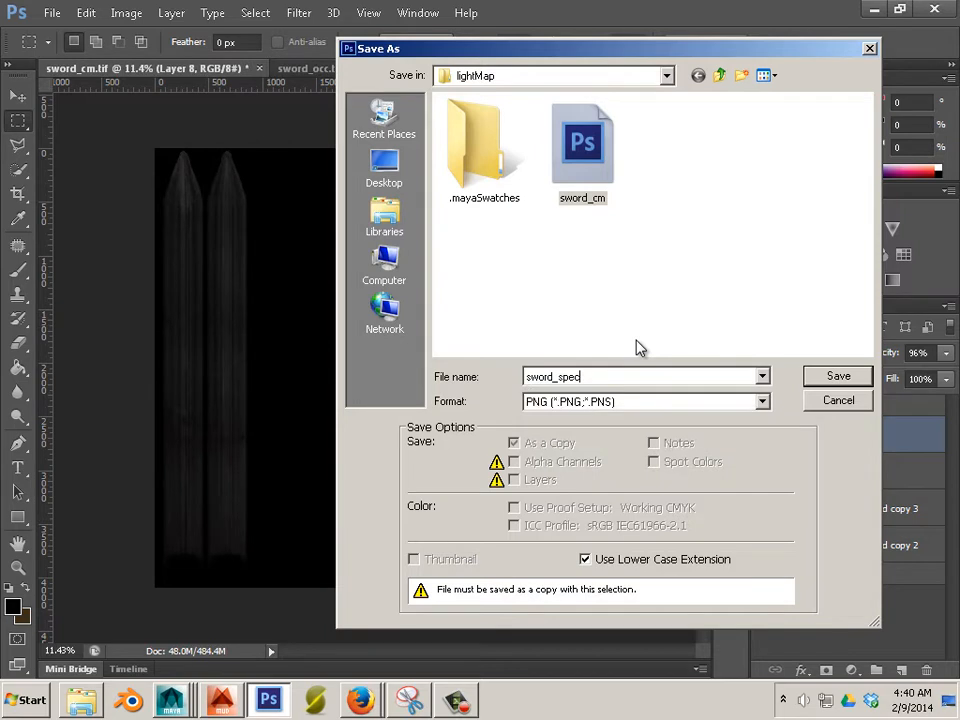
{"action": "left_click", "coordinate": [818, 374]}
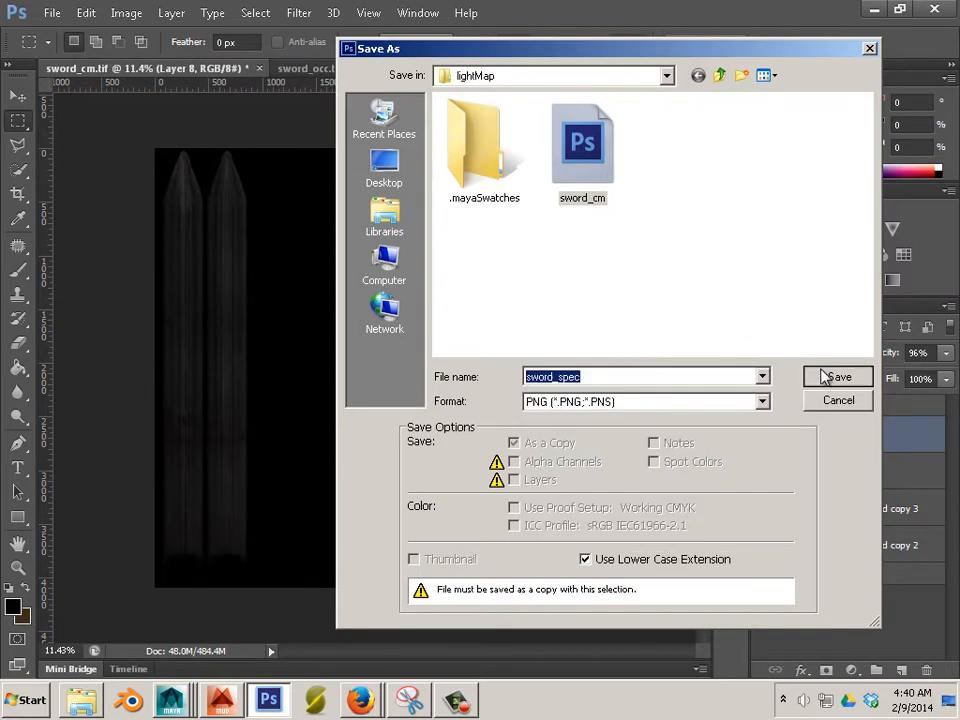
{"action": "left_click", "coordinate": [543, 214]}
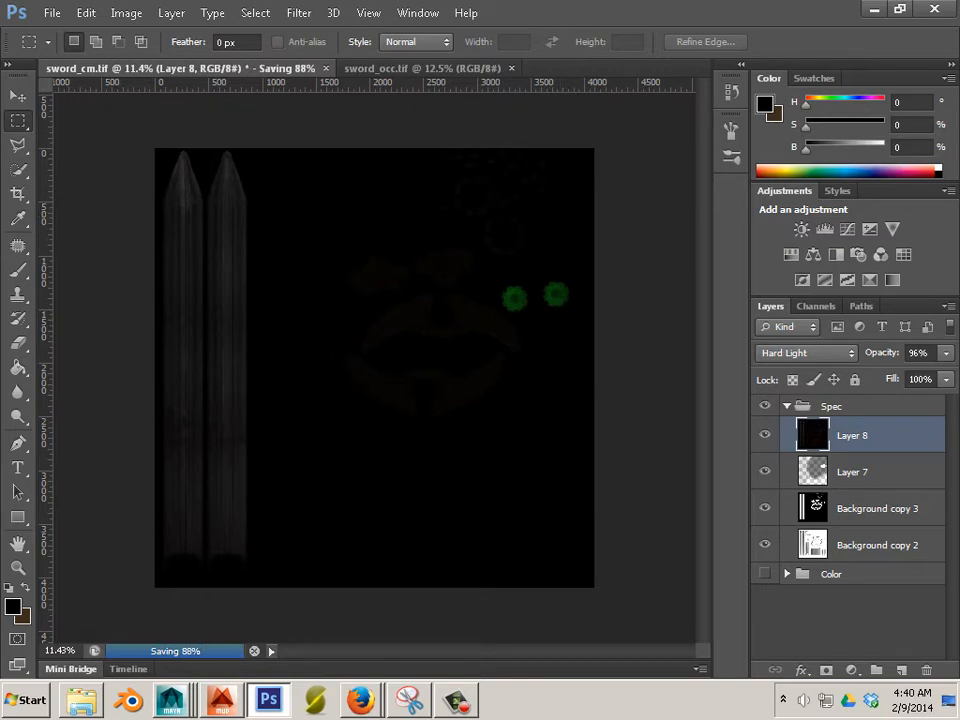
- Switch to Maya's Hypershade, then browse in Windows Explorer to the project's renderData\mentalray\lightMap folder
{"action": "key", "text": "alt+Tab"}
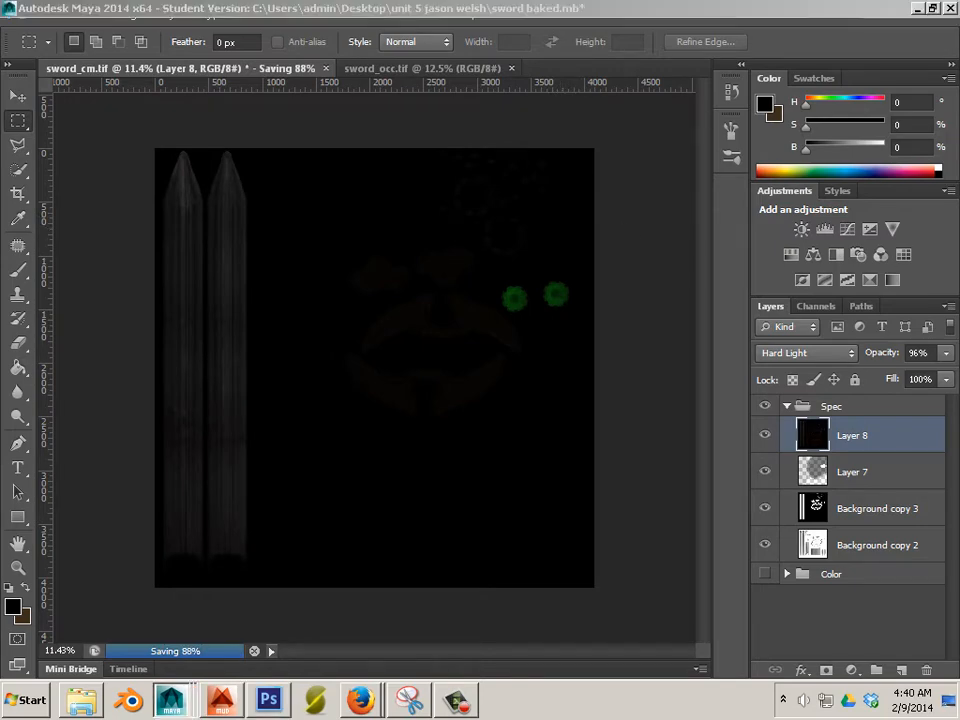
{"action": "left_click_drag", "start_coordinate": [959, 232], "coordinate": [398, 82]}
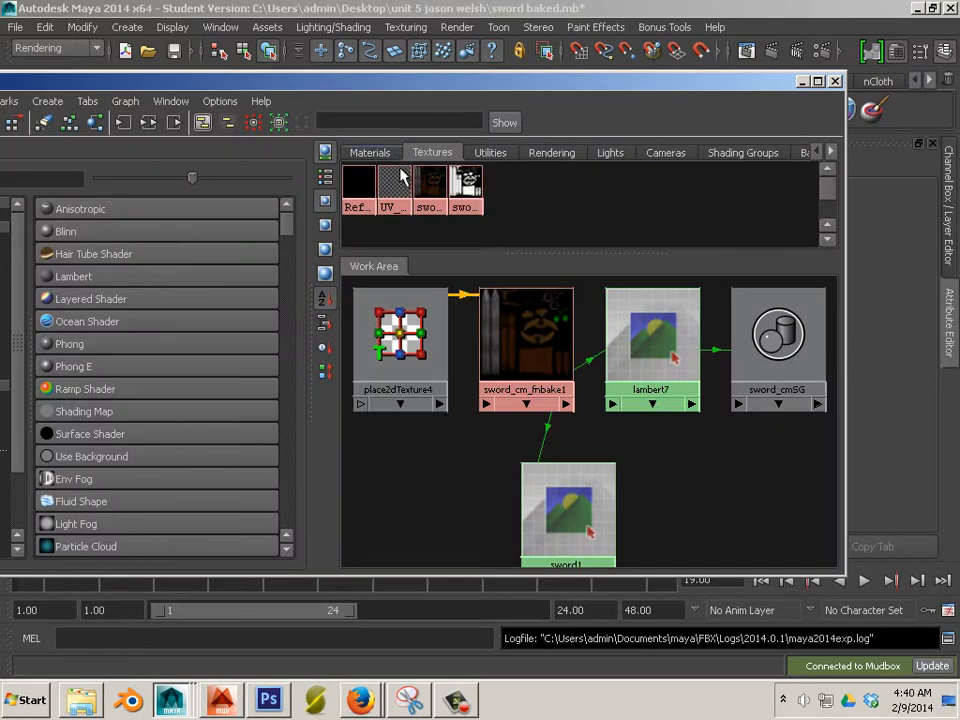
{"action": "left_click", "coordinate": [24, 703]}
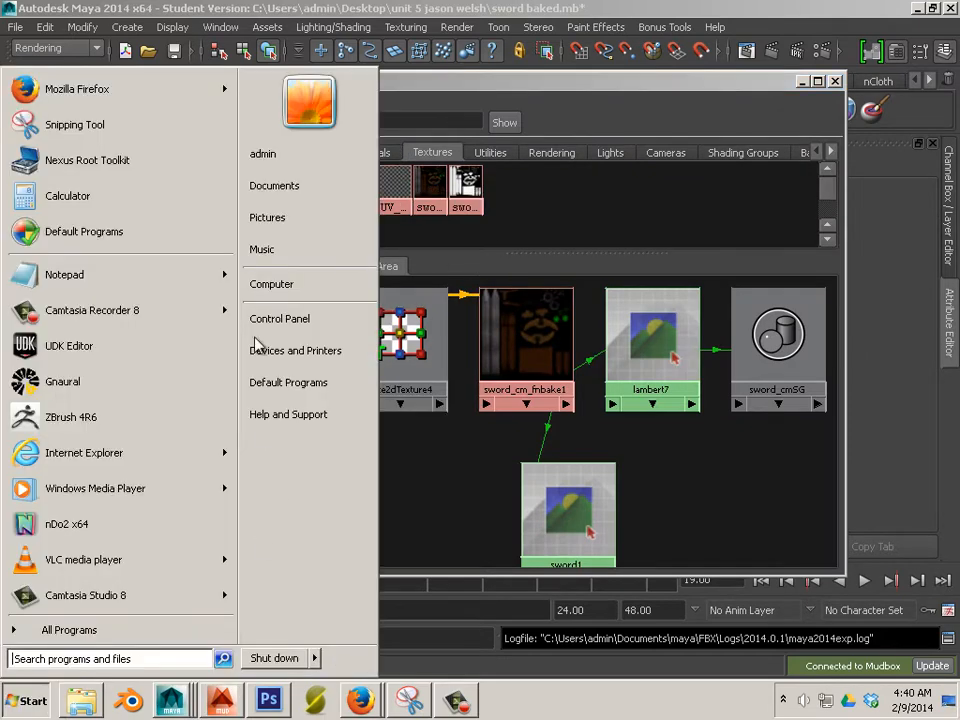
{"action": "left_click", "coordinate": [265, 283]}
{"action": "left_click", "coordinate": [66, 121]}
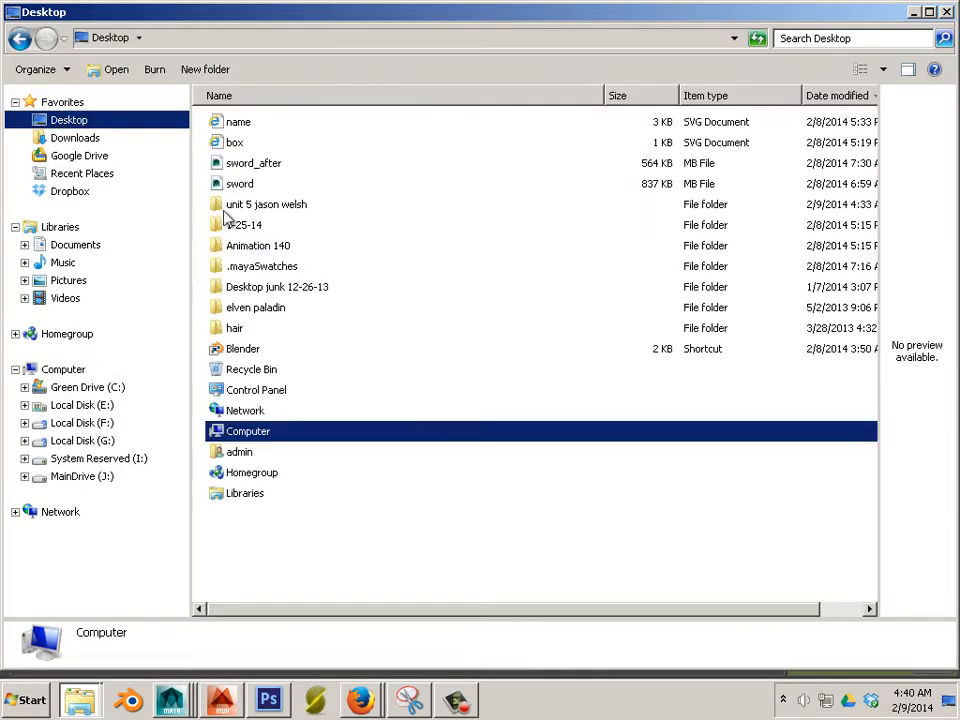
{"action": "left_click", "coordinate": [343, 204]}
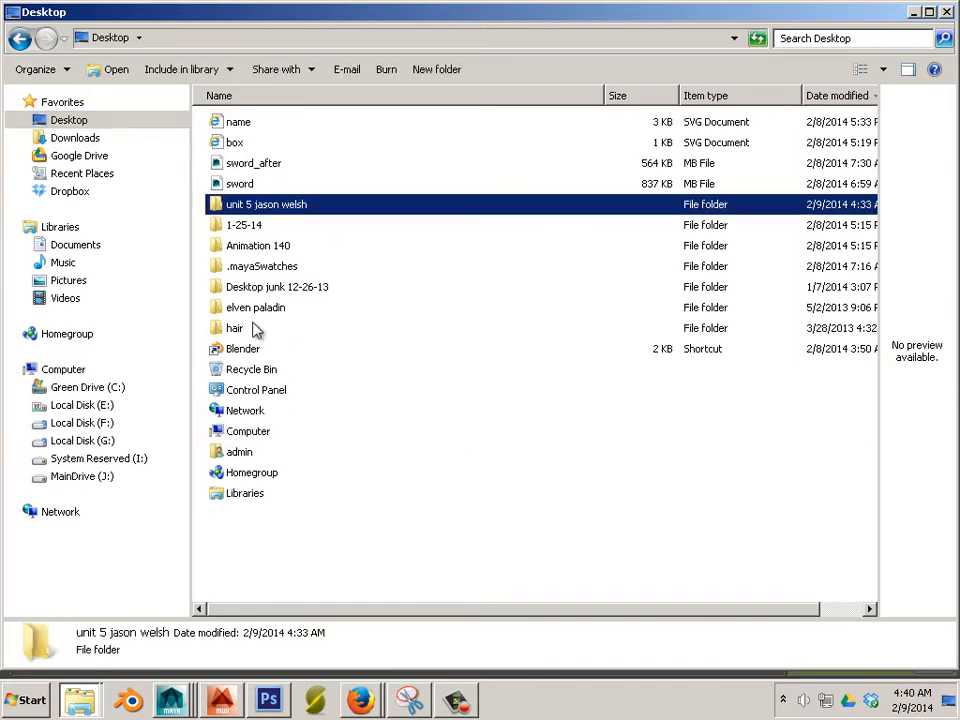
{"action": "double_click", "coordinate": [253, 206]}
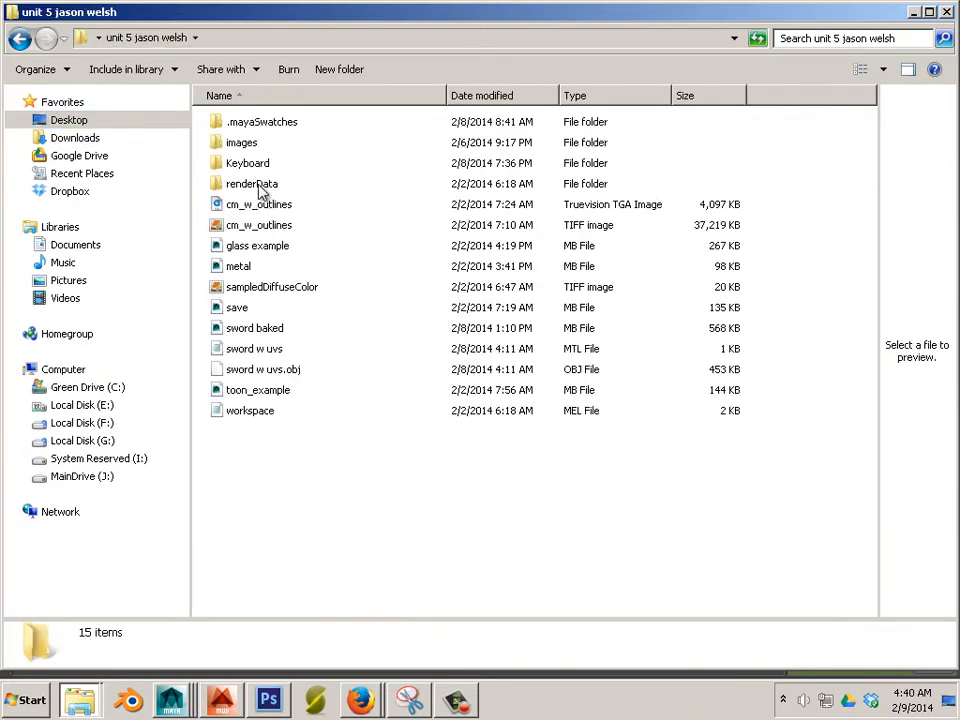
{"action": "double_click", "coordinate": [248, 184]}
{"action": "double_click", "coordinate": [249, 125]}
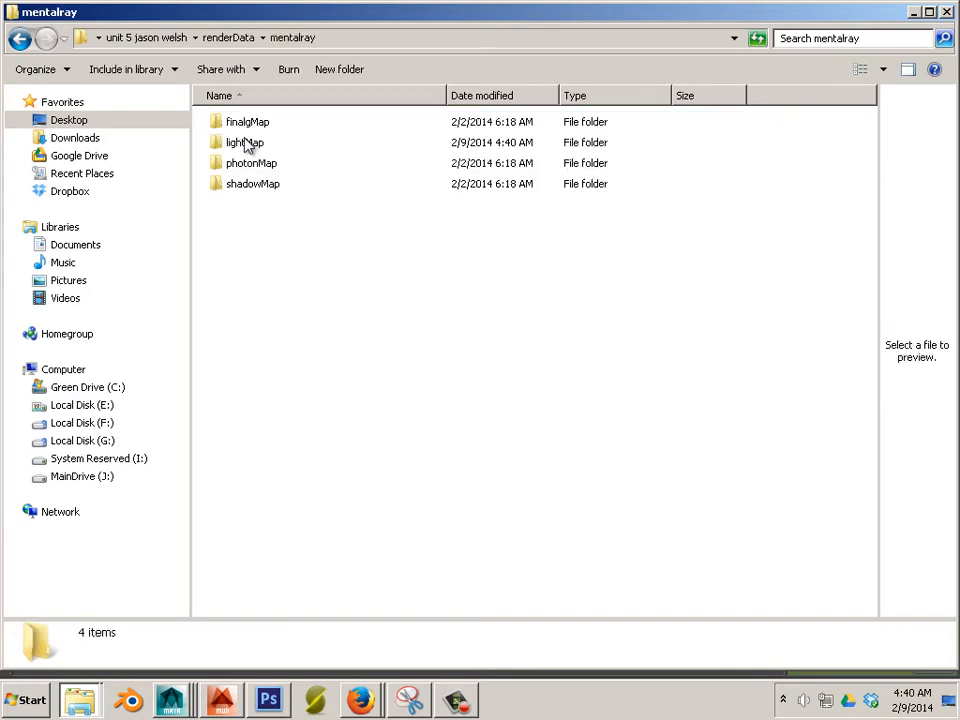
{"action": "double_click", "coordinate": [250, 142]}
- Import the sword_spec PNG from the lightMap folder into Maya's Hypershade as a file texture and refresh its sample swatch
{"action": "left_click", "coordinate": [386, 259]}
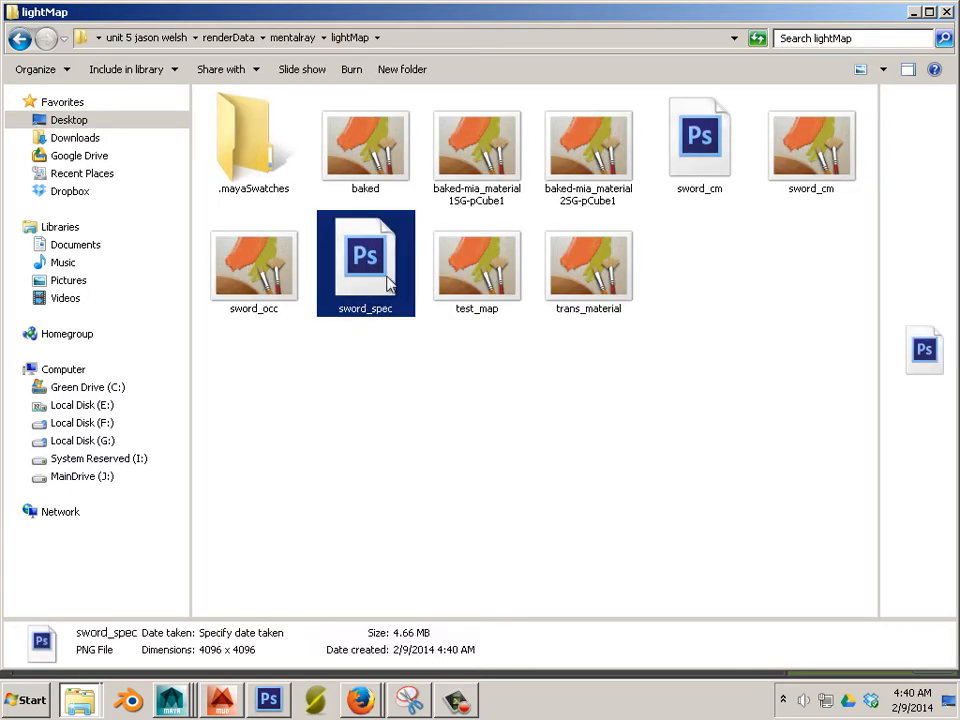
{"action": "left_click_drag", "start_coordinate": [369, 17], "coordinate": [900, 131]}
{"action": "left_click_drag", "start_coordinate": [958, 252], "coordinate": [594, 184]}
{"action": "left_click", "coordinate": [507, 177]}
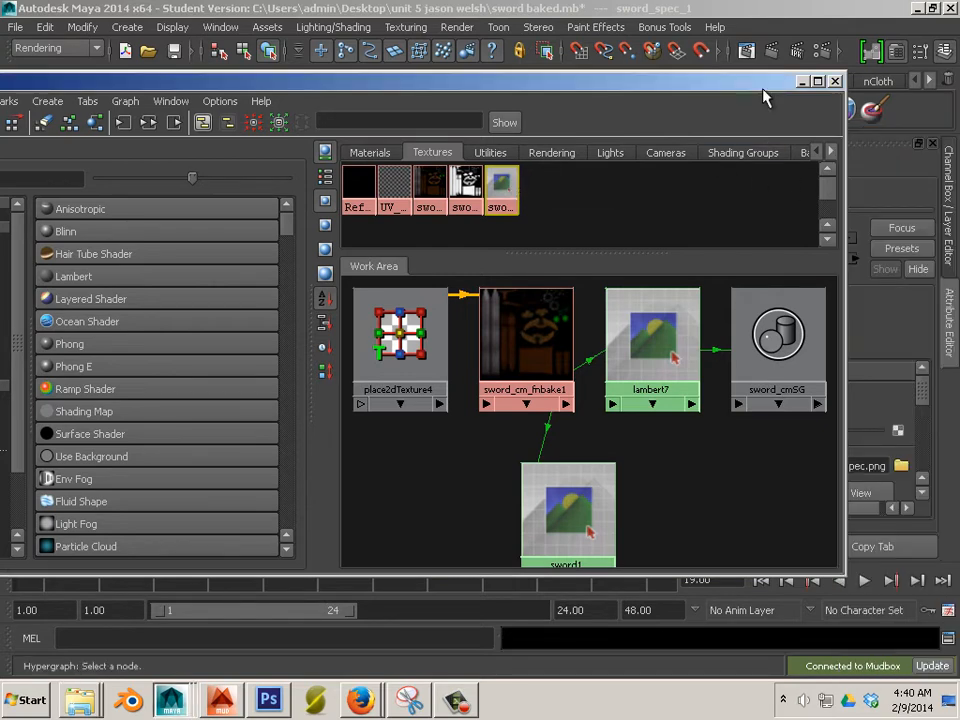
{"action": "left_click_drag", "start_coordinate": [765, 84], "coordinate": [473, 84]}
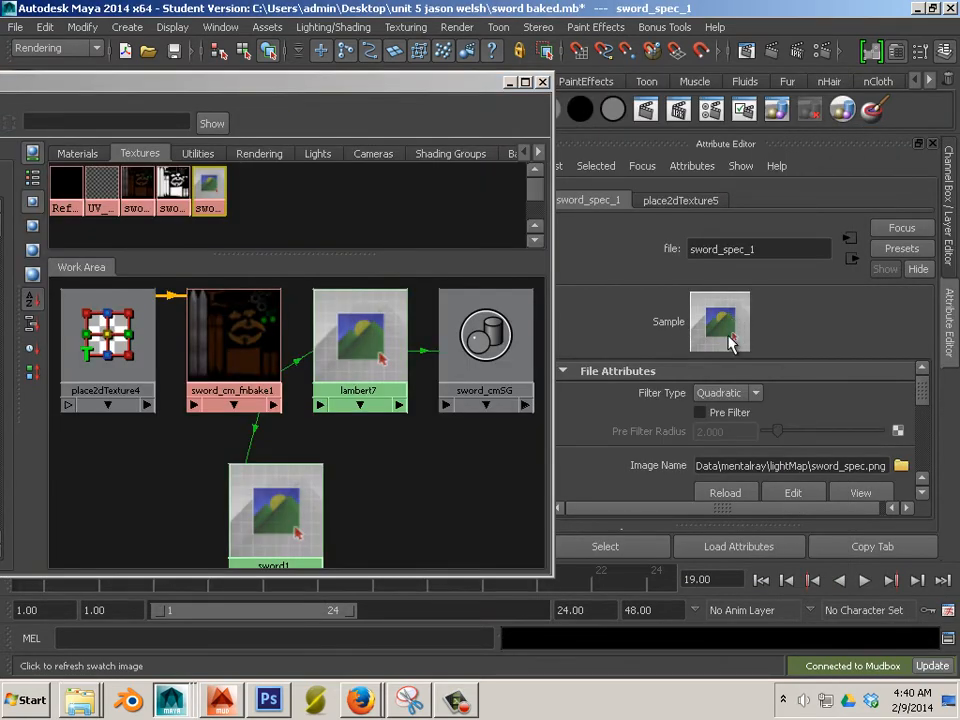
{"action": "left_click", "coordinate": [730, 343]}
- Select the sword1 material and graph its input and output connections in the Hypershade work area
{"action": "key", "text": "a"}
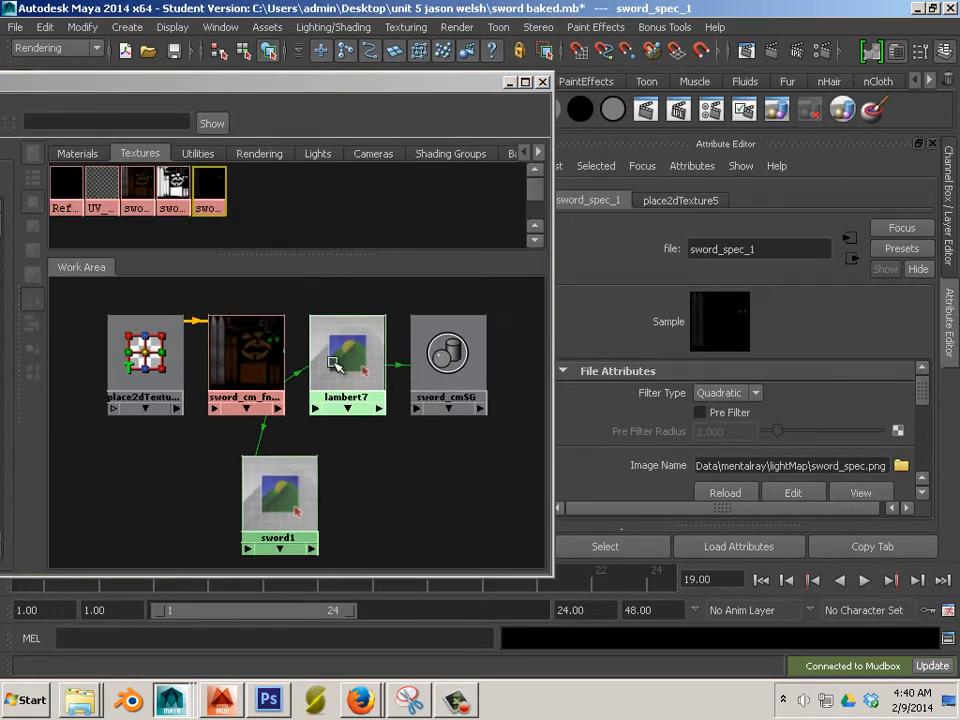
{"action": "left_click", "coordinate": [285, 478]}
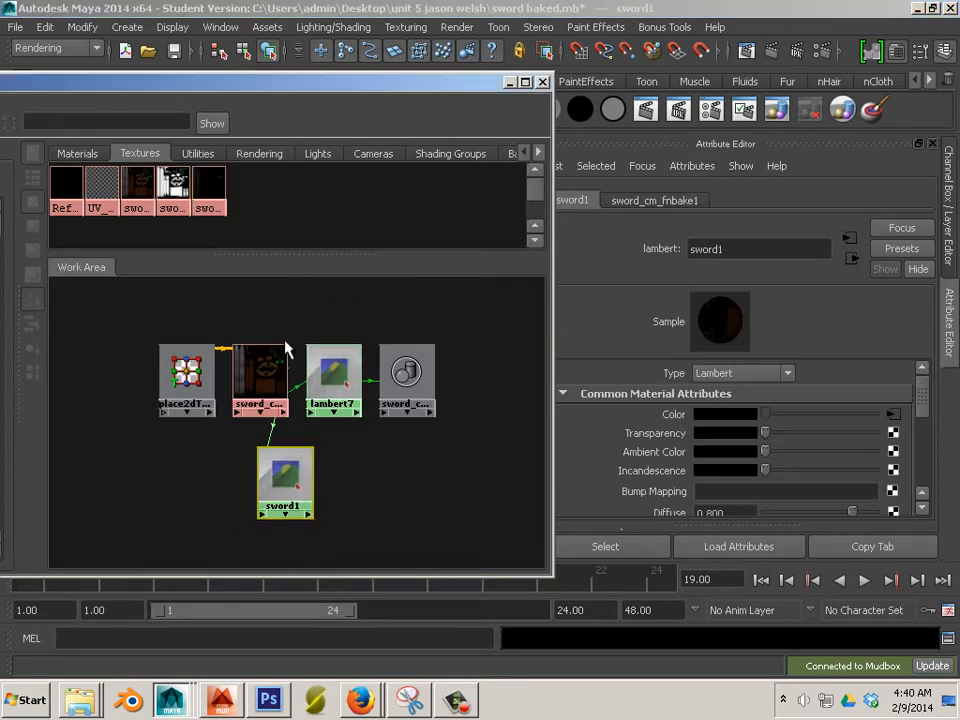
{"action": "left_click_drag", "start_coordinate": [142, 86], "coordinate": [259, 56]}
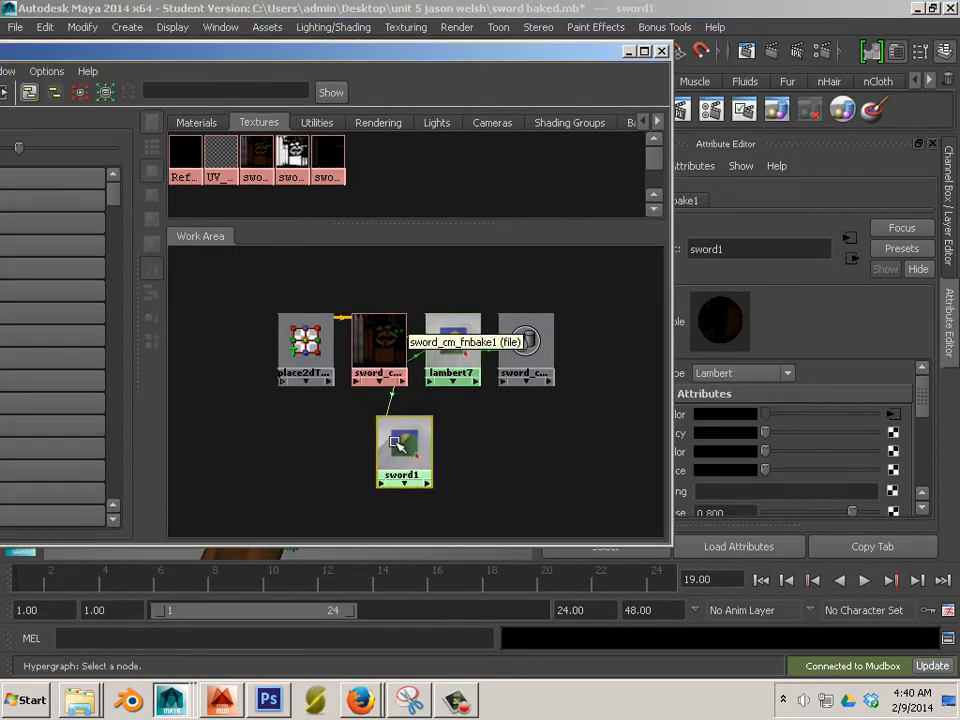
{"action": "left_click", "coordinate": [197, 122]}
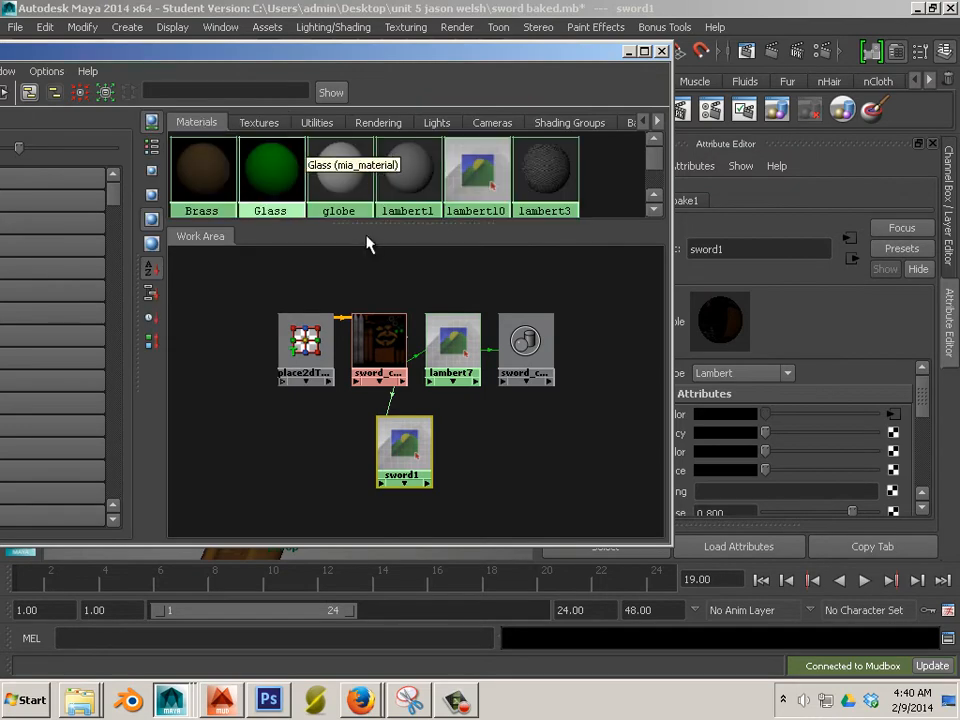
{"action": "scroll", "coordinate": [433, 190], "scroll_direction": "down", "scroll_amount": 4}
{"action": "scroll", "coordinate": [320, 175], "scroll_direction": "up", "scroll_amount": 1}
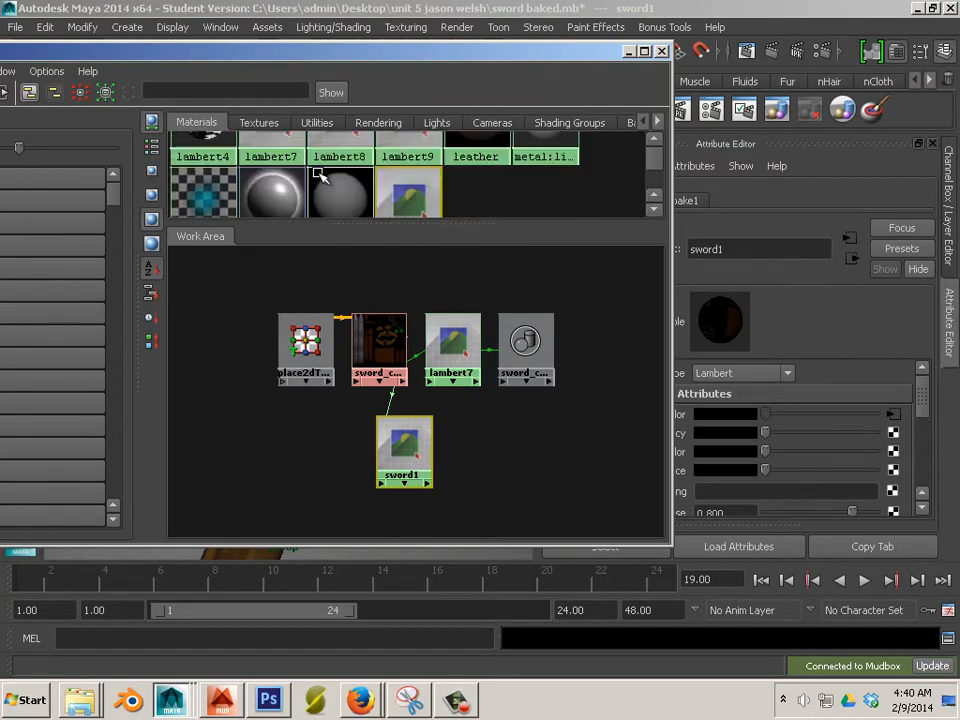
{"action": "scroll", "coordinate": [320, 175], "scroll_direction": "down", "scroll_amount": 2}
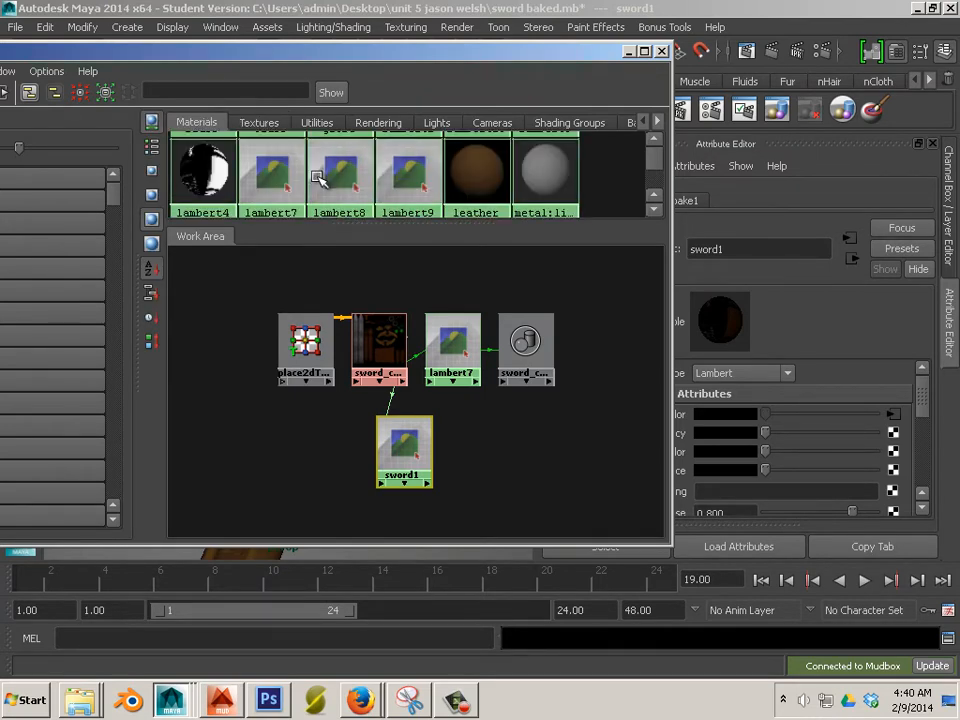
{"action": "left_click_drag", "start_coordinate": [56, 48], "coordinate": [169, 65]}
{"action": "left_click", "coordinate": [97, 112]}
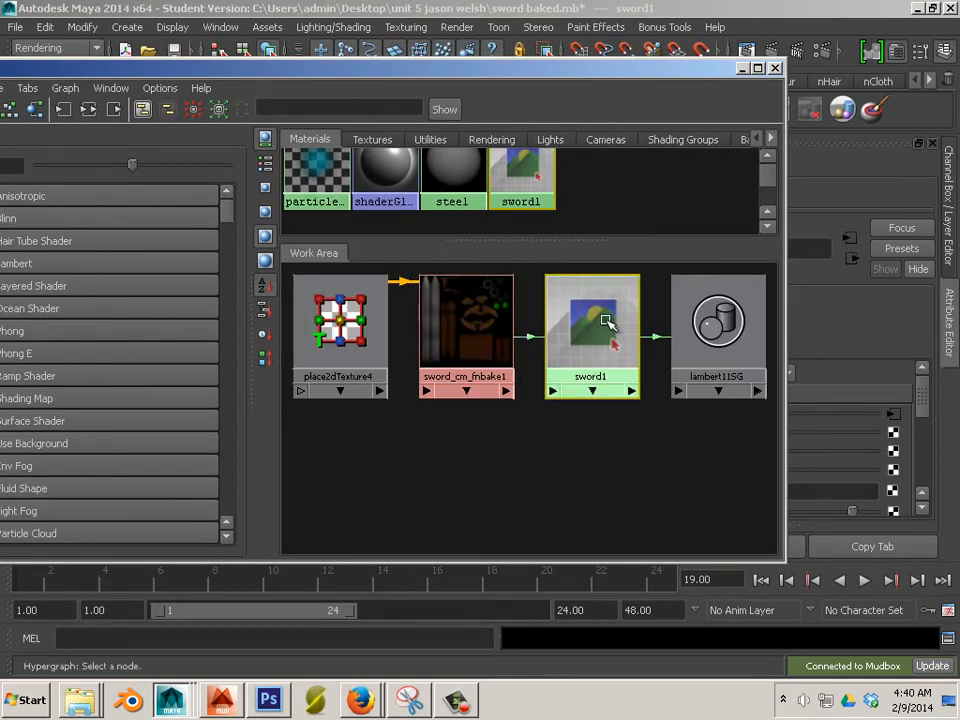
{"action": "left_click_drag", "start_coordinate": [440, 68], "coordinate": [262, 85]}
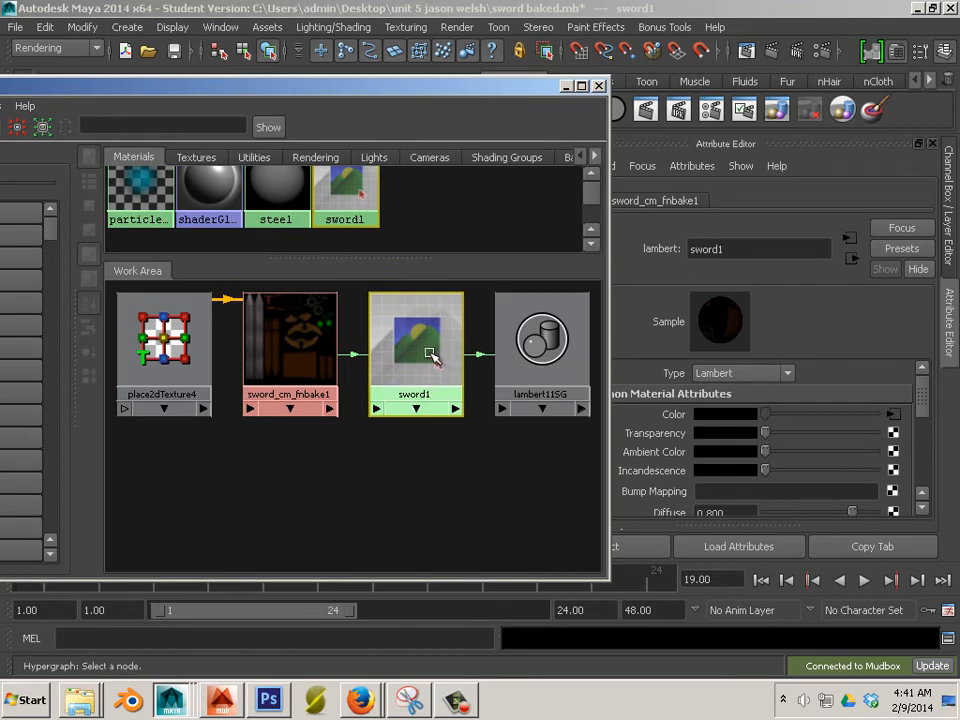
{"action": "scroll", "coordinate": [398, 349], "scroll_direction": "down", "scroll_amount": 4}
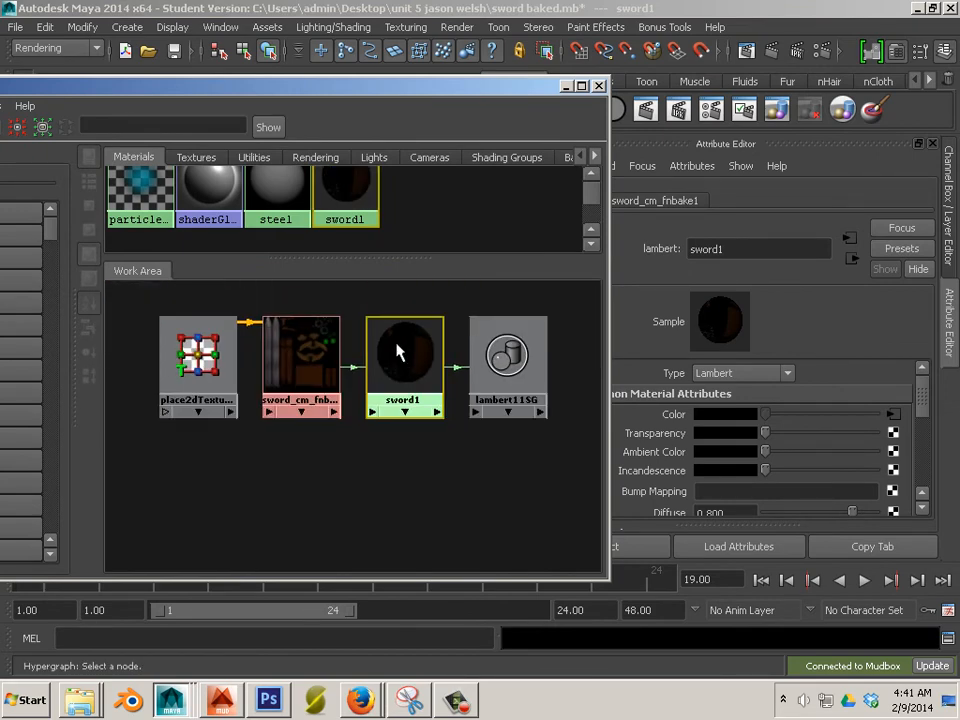
- Show the scene's textures in the Hypershade and change the sword1 material's type from Lambert to Blinn
{"action": "middle_click_drag", "start_coordinate": [372, 377], "coordinate": [332, 453], "text": "alt"}
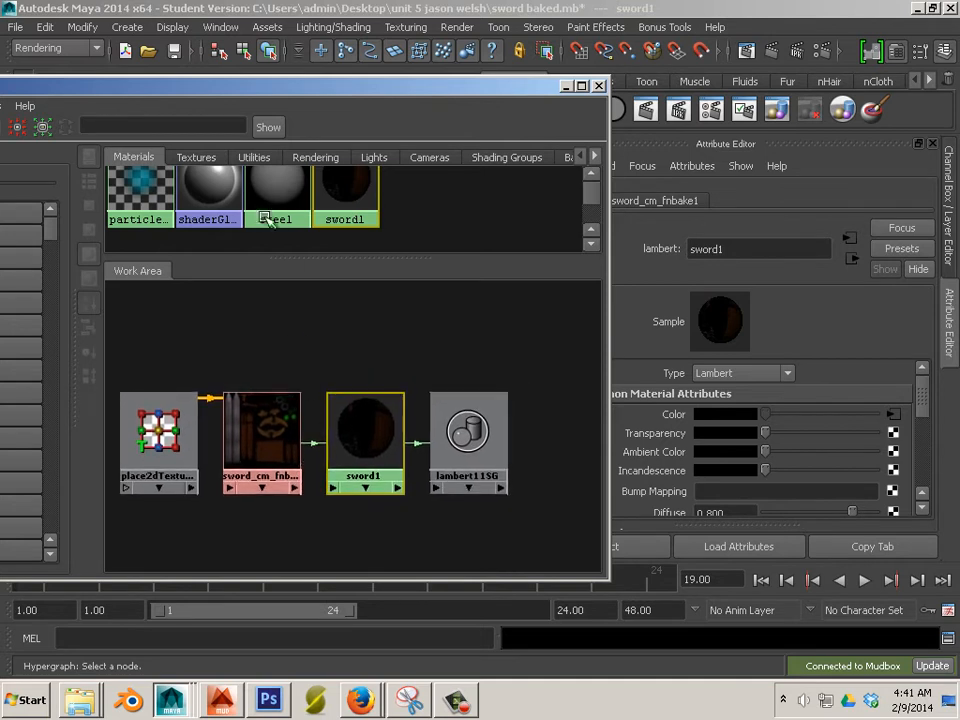
{"action": "left_click", "coordinate": [196, 157]}
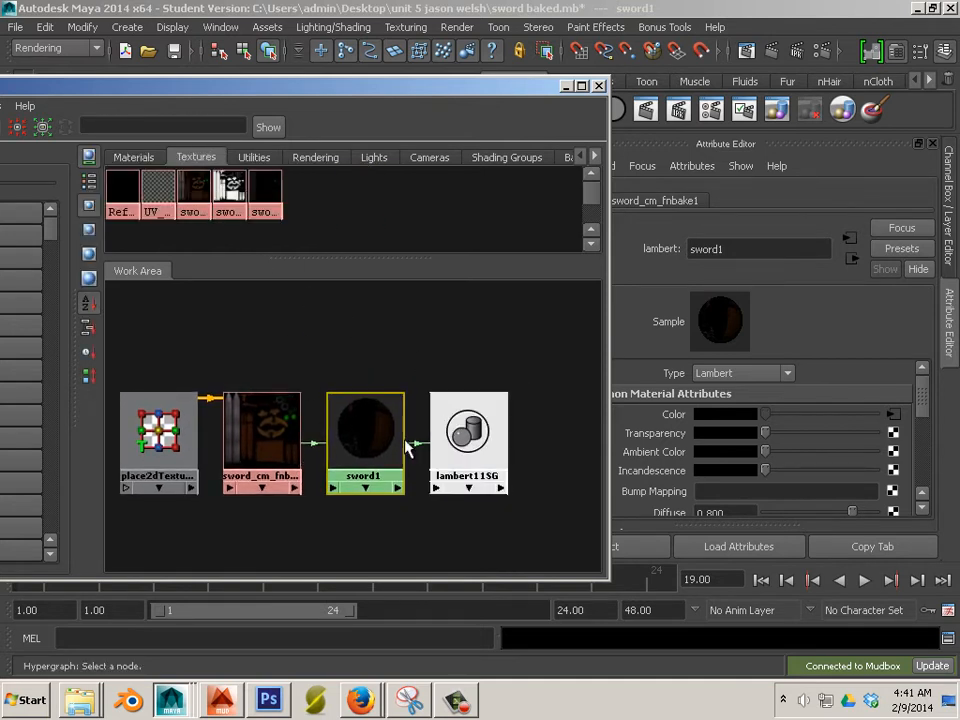
{"action": "left_click", "coordinate": [734, 377]}
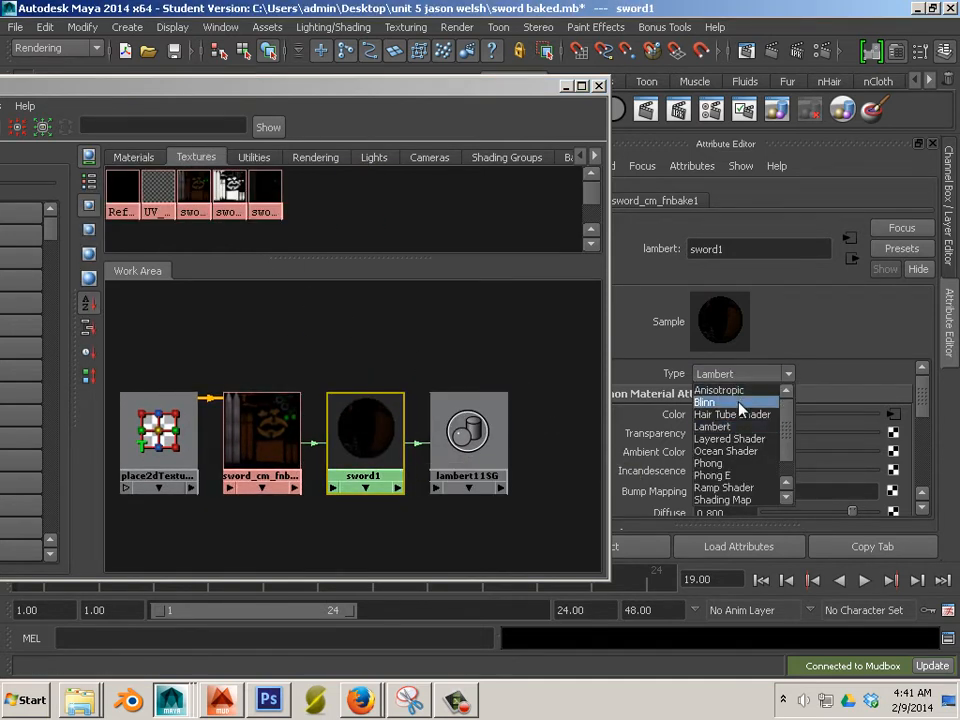
{"action": "left_click", "coordinate": [740, 402]}
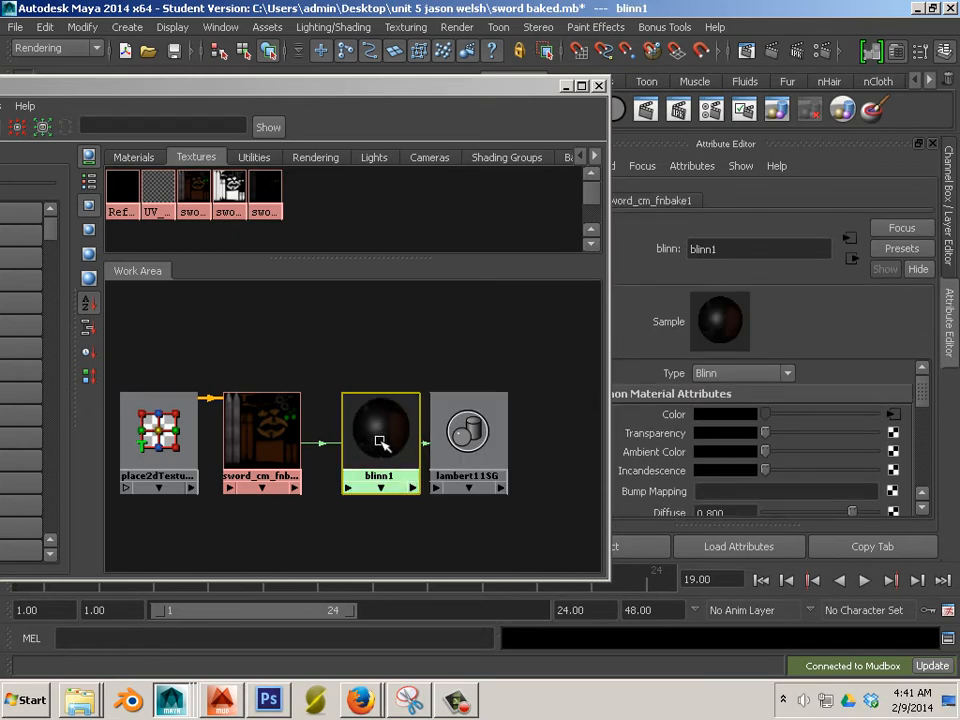
- Connect the sword_spec_1 texture to the specularColor of the Blinn material and place its node above the material node
{"action": "left_click_drag", "start_coordinate": [328, 86], "coordinate": [888, 196]}
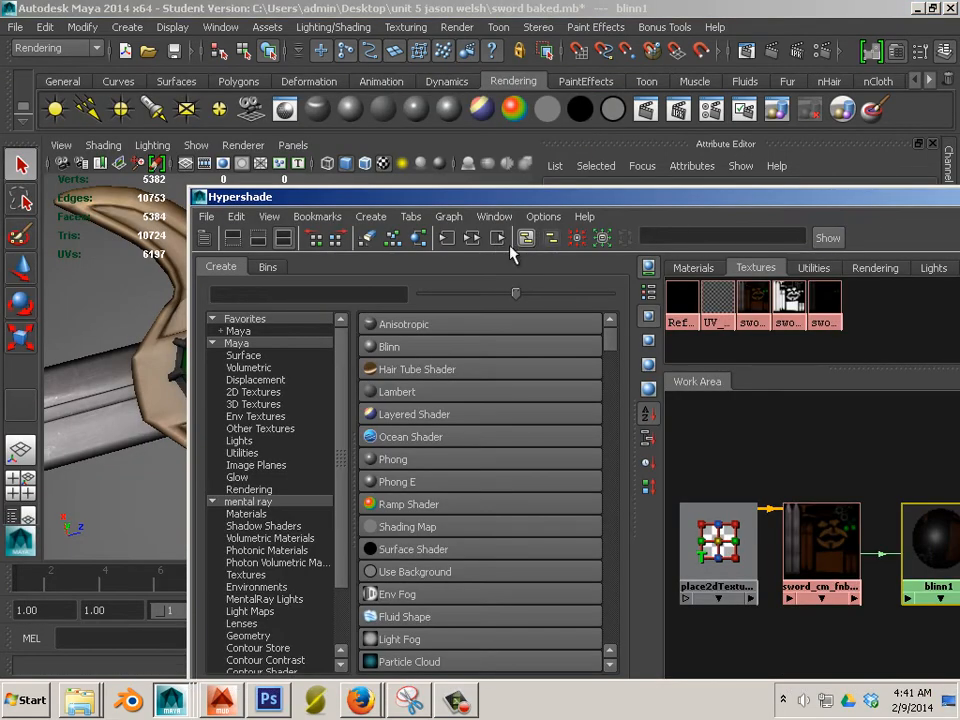
{"action": "left_click_drag", "start_coordinate": [480, 198], "coordinate": [45, 163]}
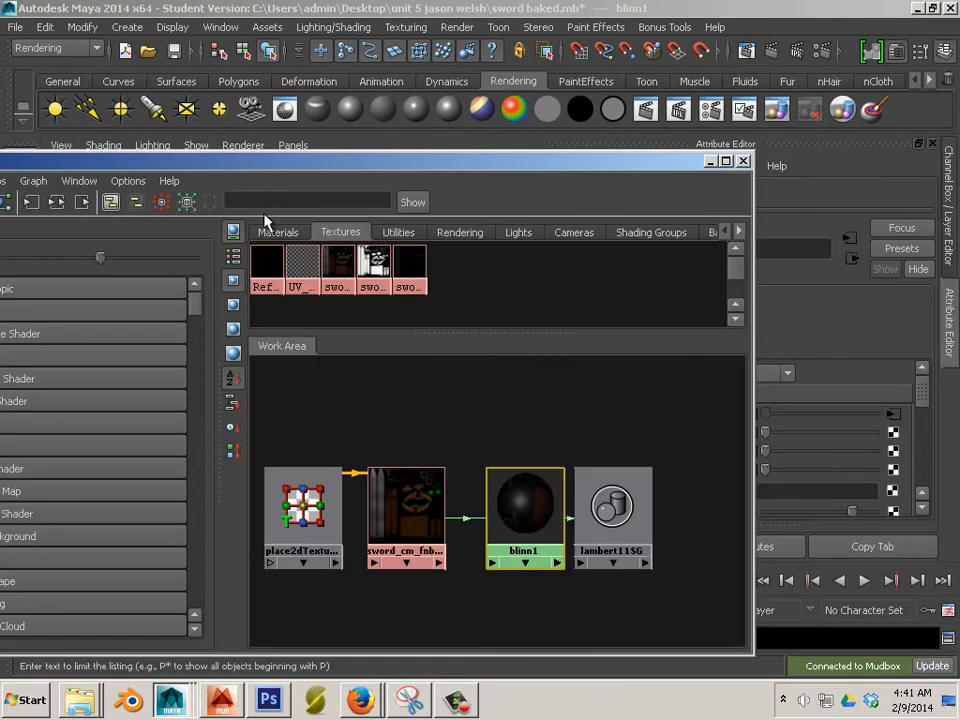
{"action": "middle_click_drag", "start_coordinate": [414, 268], "coordinate": [513, 514]}
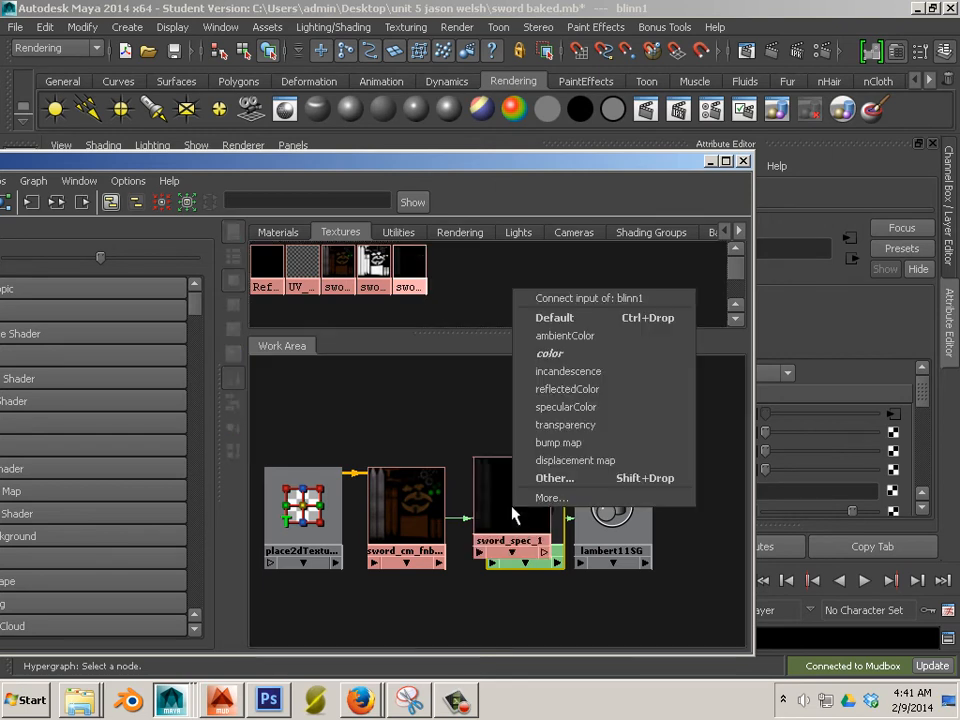
{"action": "left_click", "coordinate": [577, 408]}
{"action": "left_click_drag", "start_coordinate": [527, 448], "coordinate": [531, 381]}
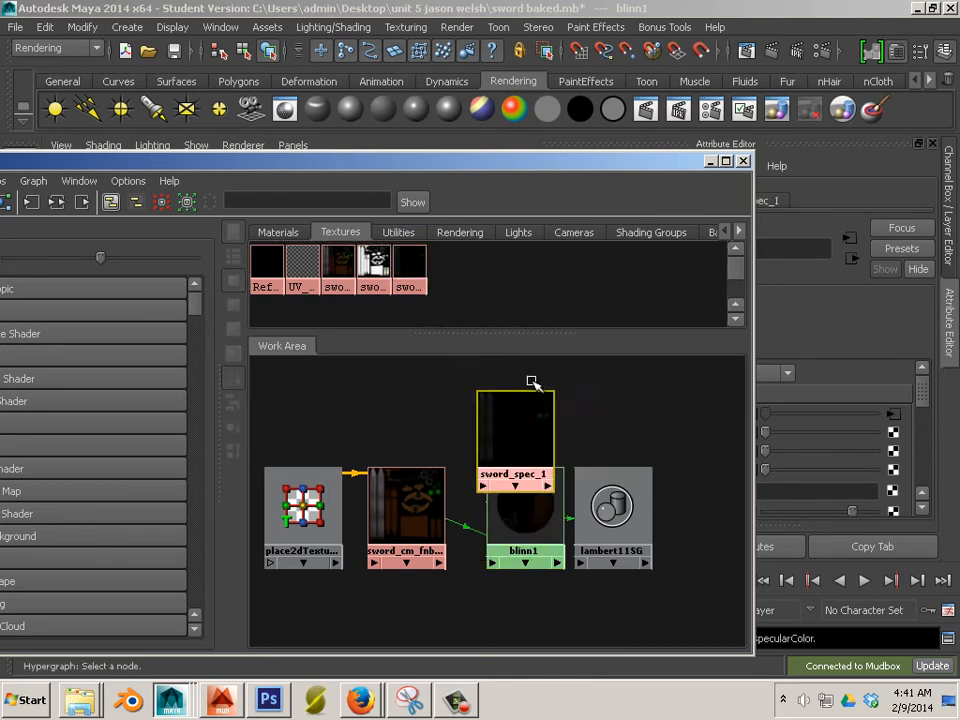
- Select the sword, switch the perspective view to High Quality Rendering, and move the Hypershade window clear of the model
{"action": "left_click_drag", "start_coordinate": [339, 163], "coordinate": [933, 179]}
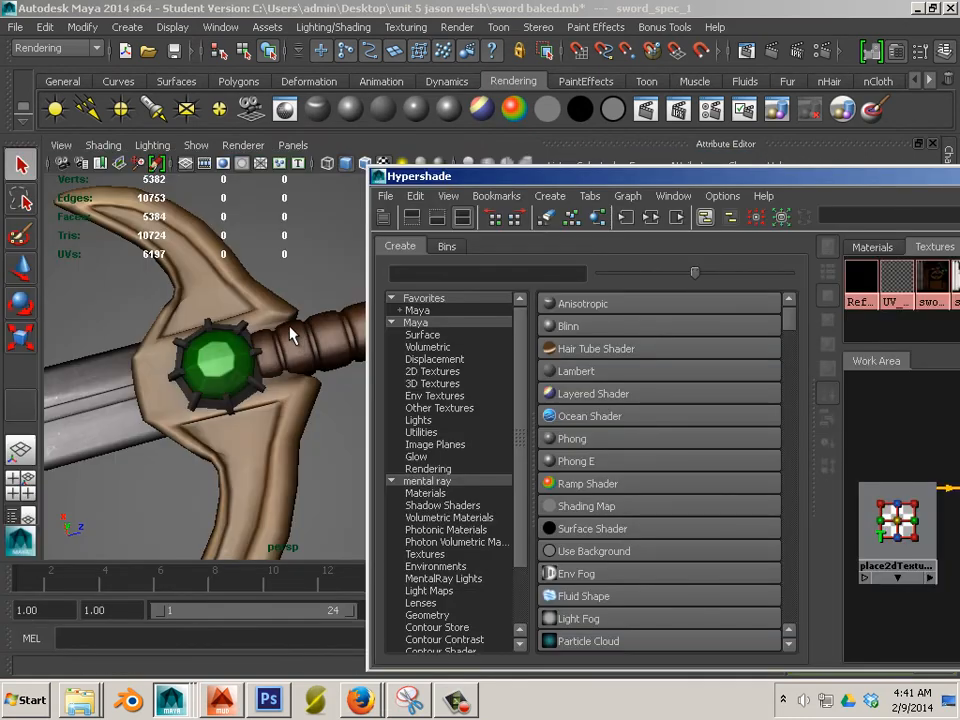
{"action": "left_click", "coordinate": [274, 375]}
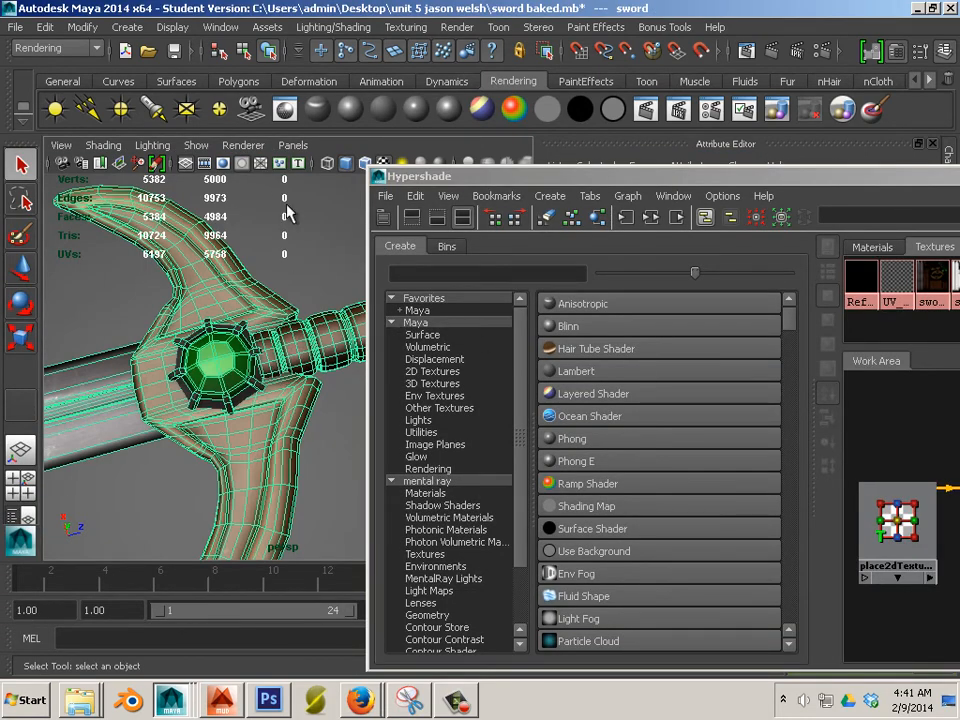
{"action": "left_click", "coordinate": [243, 148]}
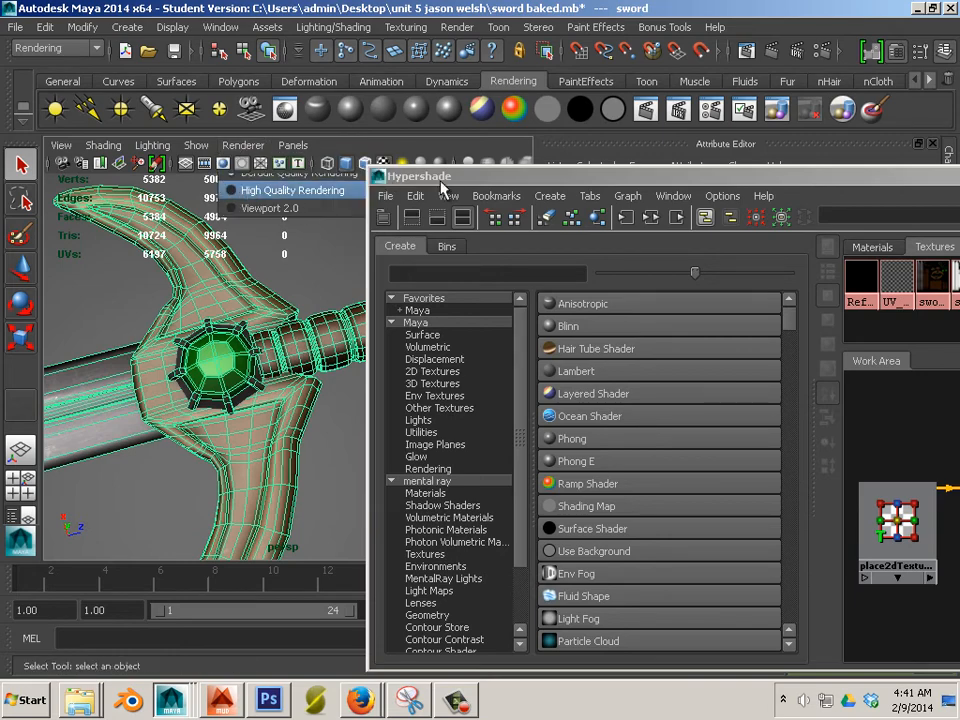
{"action": "left_click_drag", "start_coordinate": [451, 177], "coordinate": [959, 235]}
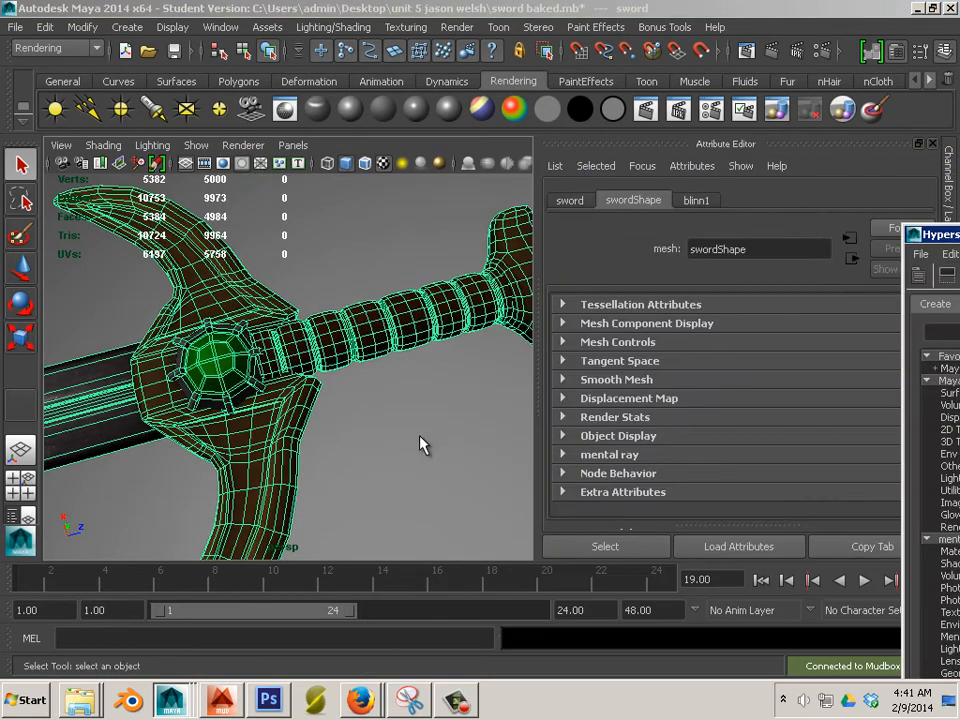
- Examine the specular response on the sword's gem, crossguard, grip and blade from several distances and angles
{"action": "left_click", "coordinate": [419, 436]}
{"action": "left_click_drag", "start_coordinate": [430, 420], "coordinate": [450, 418], "text": "alt"}
{"action": "middle_click_drag", "start_coordinate": [328, 389], "coordinate": [521, 448], "text": "alt"}
{"action": "left_click_drag", "start_coordinate": [336, 376], "coordinate": [313, 397], "text": "alt"}
{"action": "right_click_drag", "start_coordinate": [335, 398], "coordinate": [434, 447], "text": "alt"}
{"action": "left_click_drag", "start_coordinate": [434, 447], "coordinate": [489, 444], "text": "alt"}
{"action": "right_click_drag", "start_coordinate": [489, 444], "coordinate": [8, 455], "text": "alt"}
{"action": "middle_click_drag", "start_coordinate": [284, 357], "coordinate": [124, 482], "text": "alt"}
{"action": "left_click_drag", "start_coordinate": [170, 453], "coordinate": [184, 465], "text": "alt"}
{"action": "right_click_drag", "start_coordinate": [190, 440], "coordinate": [336, 468], "text": "alt"}
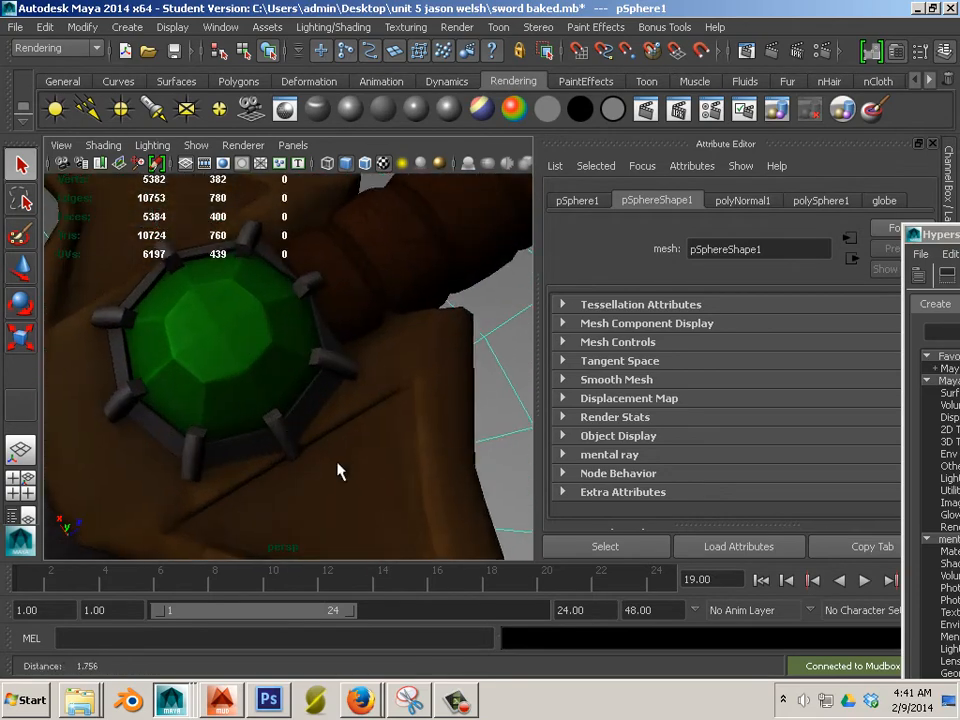
{"action": "mouse_move", "coordinate": [312, 402]}
{"action": "left_mouse_down", "text": "alt"}
{"action": "mouse_move", "coordinate": [300, 440]}
{"action": "mouse_move", "coordinate": [313, 424]}
{"action": "left_mouse_up", "text": "alt"}
{"action": "right_click_drag", "start_coordinate": [372, 430], "coordinate": [324, 437], "text": "alt"}
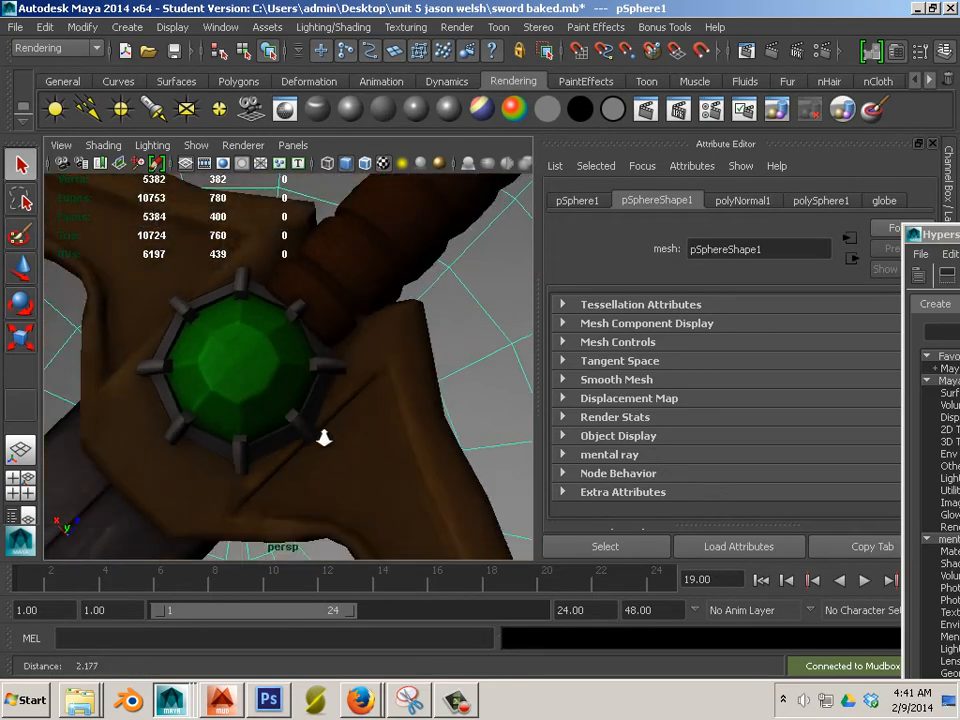
{"action": "middle_click_drag", "start_coordinate": [340, 330], "coordinate": [215, 440], "text": "alt"}
{"action": "right_click_drag", "start_coordinate": [215, 400], "coordinate": [283, 413], "text": "alt"}
{"action": "right_click_drag", "start_coordinate": [320, 469], "coordinate": [208, 354], "text": "alt"}
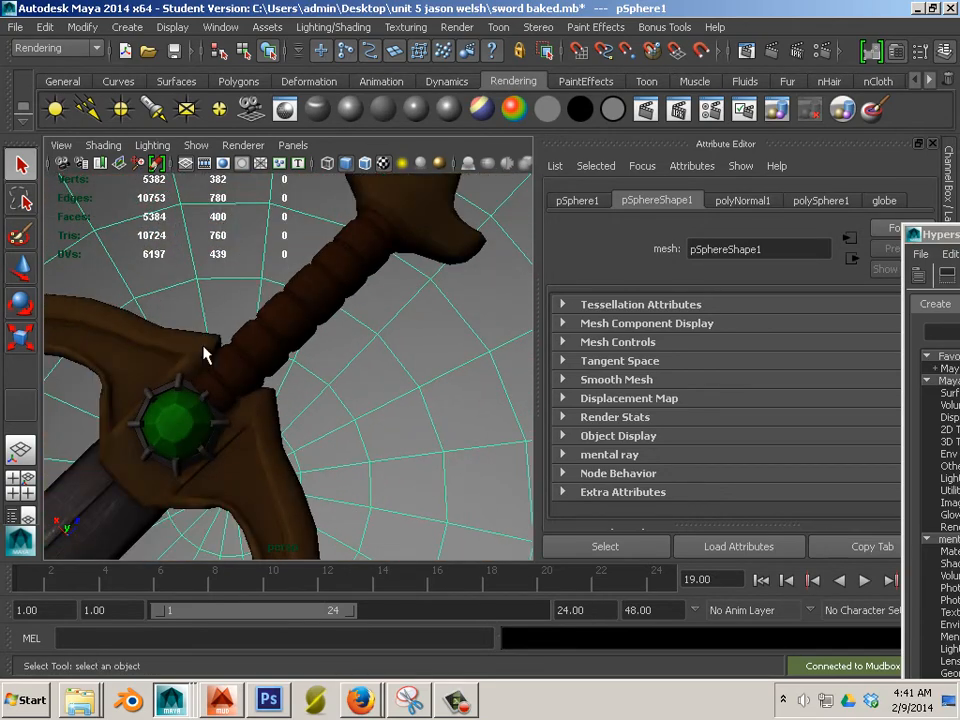
{"action": "left_click_drag", "start_coordinate": [208, 354], "coordinate": [90, 291], "text": "alt"}
{"action": "right_click_drag", "start_coordinate": [90, 291], "coordinate": [84, 304], "text": "alt"}
{"action": "mouse_move", "coordinate": [302, 360]}
{"action": "left_mouse_down", "text": "alt"}
{"action": "mouse_move", "coordinate": [368, 197]}
{"action": "mouse_move", "coordinate": [242, 328]}
{"action": "mouse_move", "coordinate": [134, 391]}
{"action": "mouse_move", "coordinate": [302, 223]}
{"action": "mouse_move", "coordinate": [250, 300]}
{"action": "mouse_move", "coordinate": [377, 360]}
{"action": "mouse_move", "coordinate": [233, 357]}
{"action": "mouse_move", "coordinate": [178, 401]}
{"action": "mouse_move", "coordinate": [214, 328]}
{"action": "mouse_move", "coordinate": [375, 326]}
{"action": "mouse_move", "coordinate": [352, 463]}
{"action": "mouse_move", "coordinate": [339, 354]}
{"action": "mouse_move", "coordinate": [326, 422]}
{"action": "mouse_move", "coordinate": [306, 349]}
{"action": "left_mouse_up", "text": "alt"}
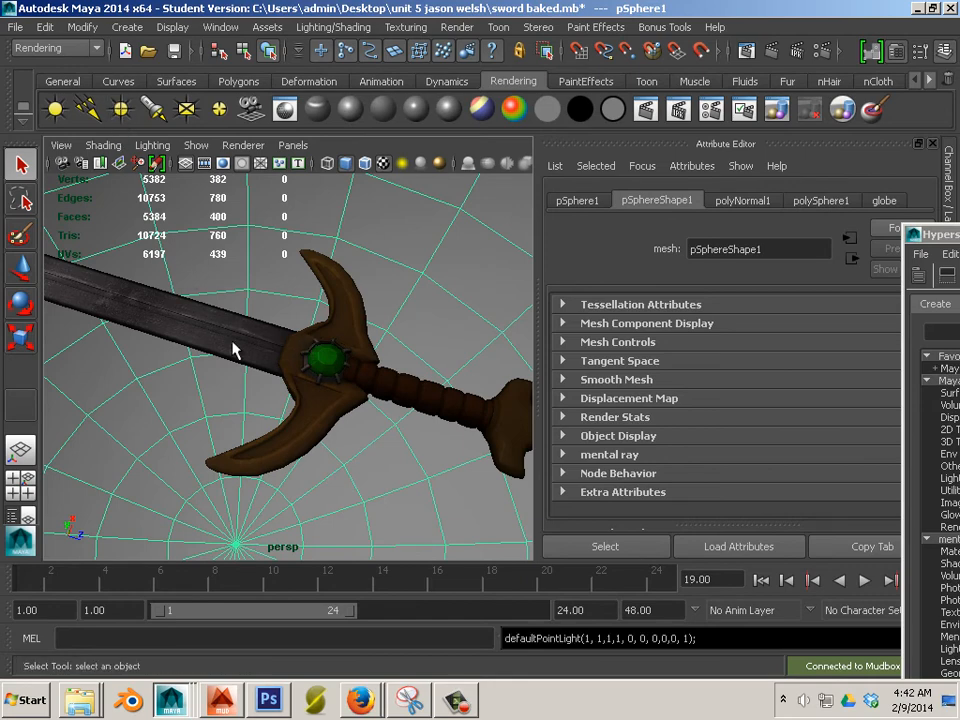
- Add a point light to the scene and raise it about 0.56 units above the sword blade
{"action": "scroll", "coordinate": [353, 437], "scroll_direction": "down", "scroll_amount": 8}
{"action": "left_click_drag", "start_coordinate": [242, 419], "coordinate": [224, 347], "text": "alt"}
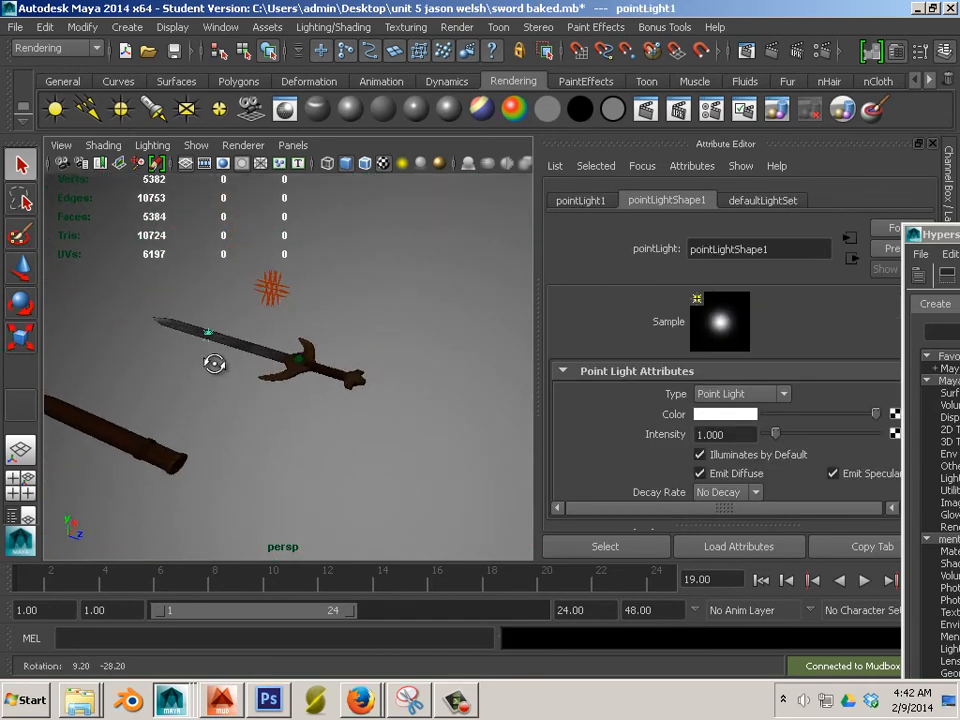
{"action": "left_click", "coordinate": [14, 275]}
{"action": "scroll", "coordinate": [144, 294], "scroll_direction": "up", "scroll_amount": 6}
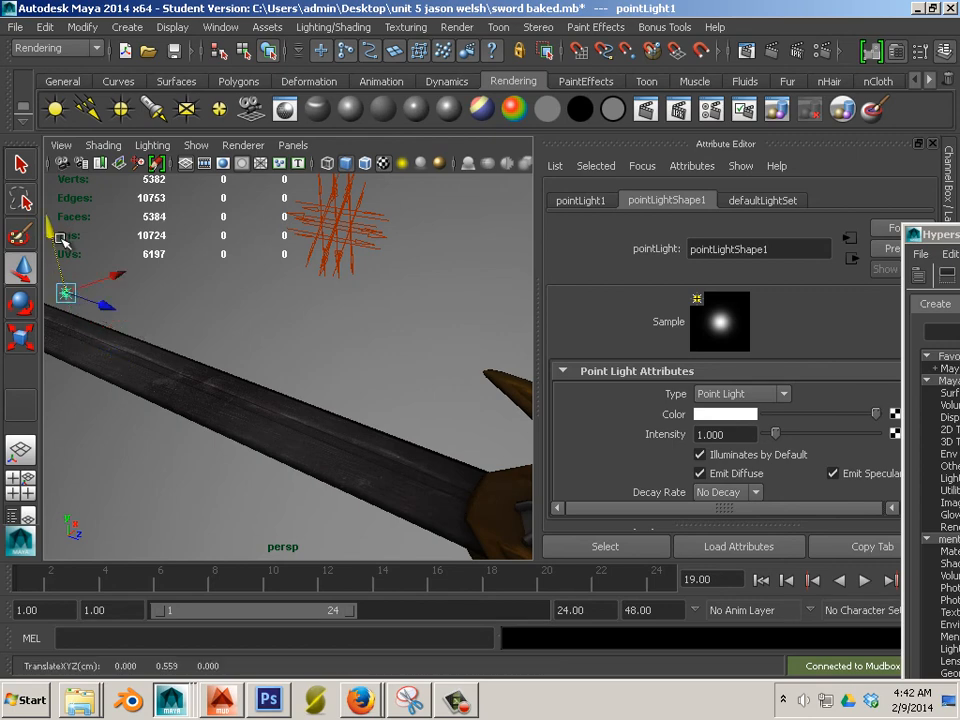
- Light the viewport with all scene lights and move the point light along the blade to the gem, near Z 5.14
{"action": "key", "text": "7"}
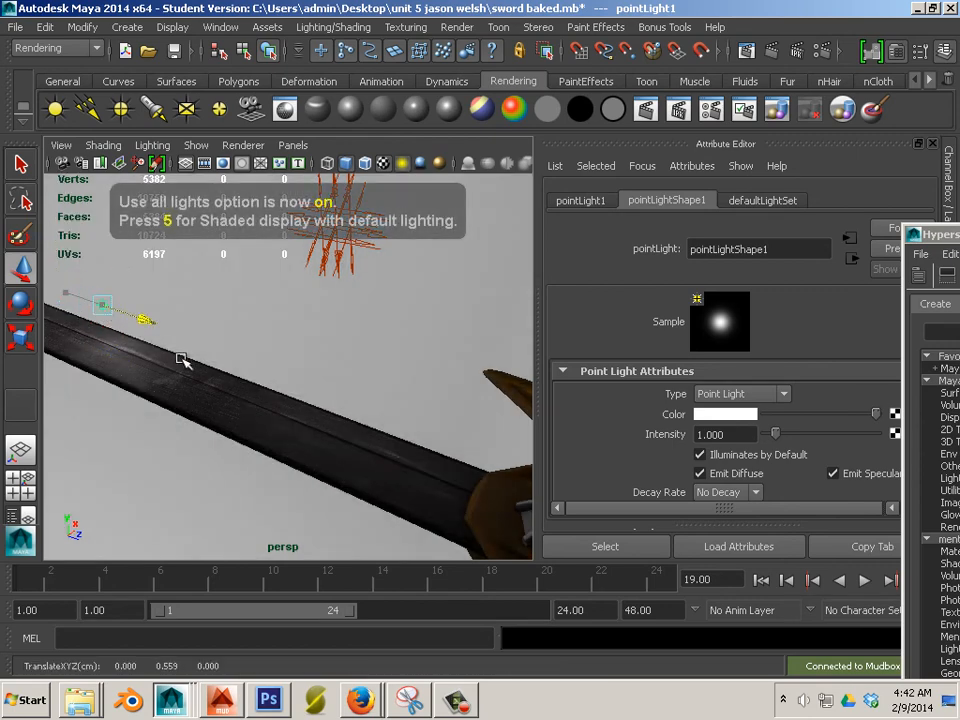
{"action": "middle_click_drag", "start_coordinate": [183, 361], "coordinate": [231, 372], "text": "alt"}
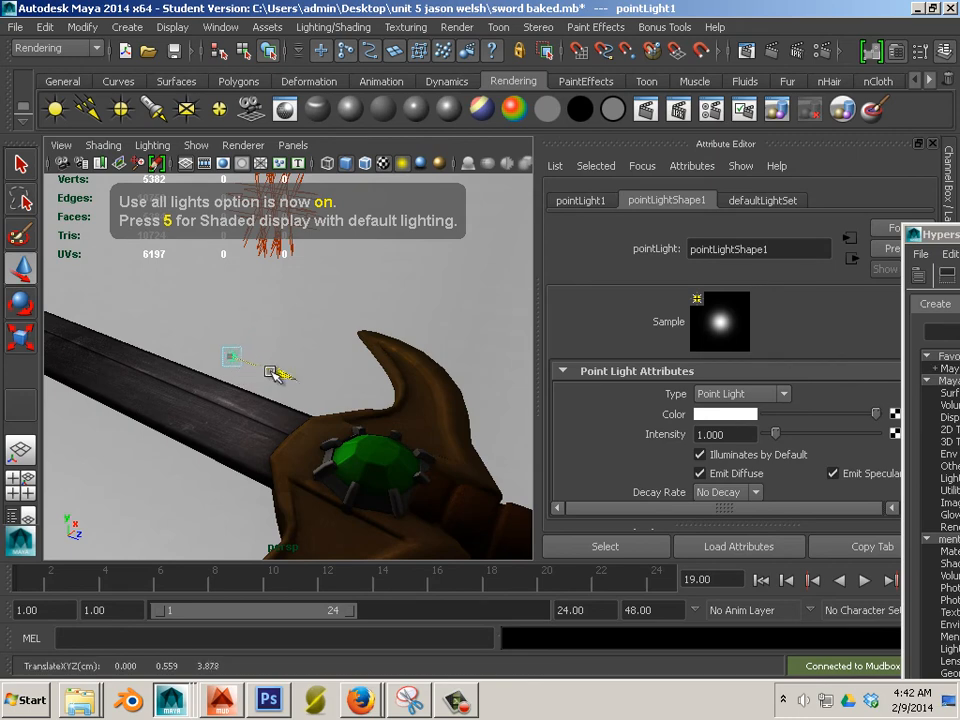
{"action": "left_click_drag", "start_coordinate": [270, 372], "coordinate": [305, 410]}
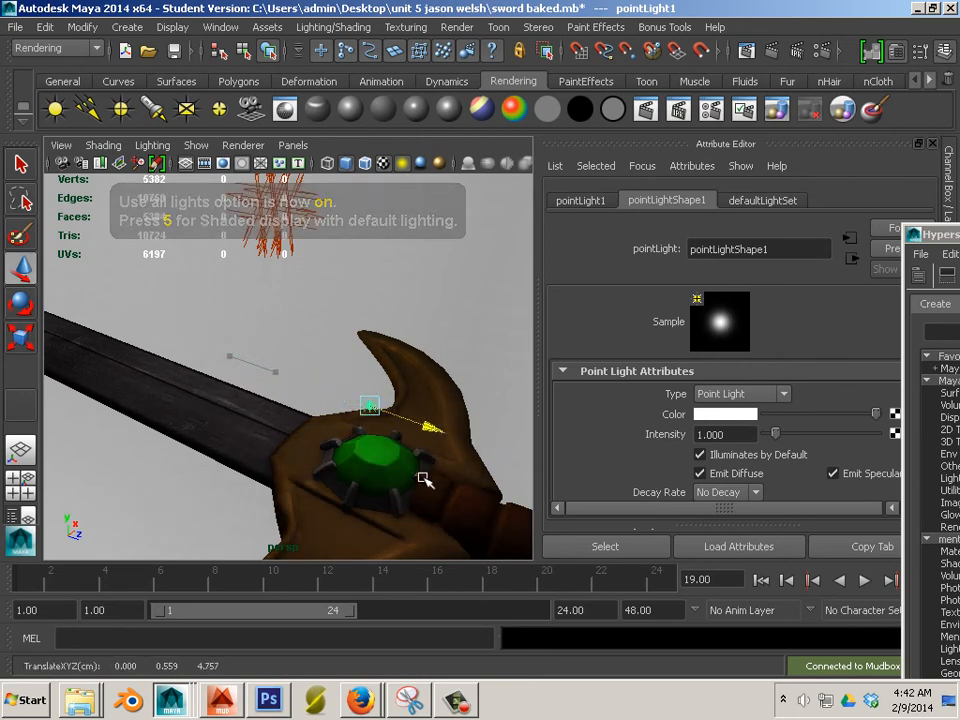
{"action": "middle_click_drag", "start_coordinate": [422, 480], "coordinate": [297, 349], "text": "alt"}
{"action": "mouse_move", "coordinate": [303, 345]}
{"action": "left_mouse_down"}
{"action": "mouse_move", "coordinate": [557, 521]}
{"action": "mouse_move", "coordinate": [326, 403]}
{"action": "mouse_move", "coordinate": [165, 345]}
{"action": "mouse_move", "coordinate": [310, 437]}
{"action": "left_mouse_up"}
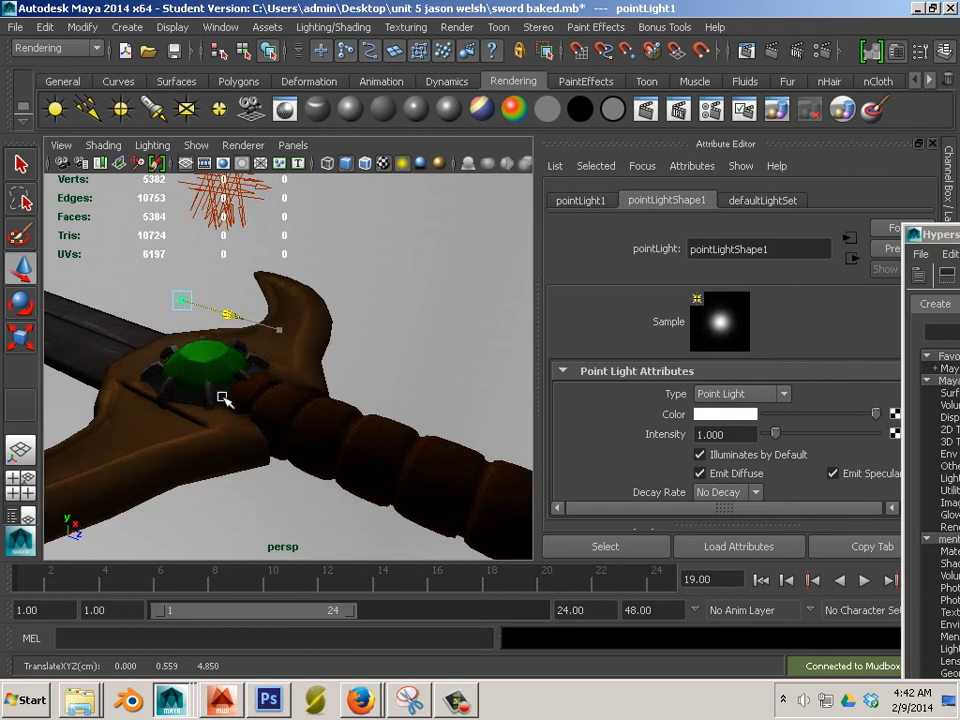
{"action": "mouse_move", "coordinate": [222, 396]}
{"action": "left_mouse_down"}
{"action": "mouse_move", "coordinate": [315, 439]}
{"action": "mouse_move", "coordinate": [201, 374]}
{"action": "left_mouse_up"}
{"action": "middle_click_drag", "start_coordinate": [133, 348], "coordinate": [270, 420], "text": "alt"}
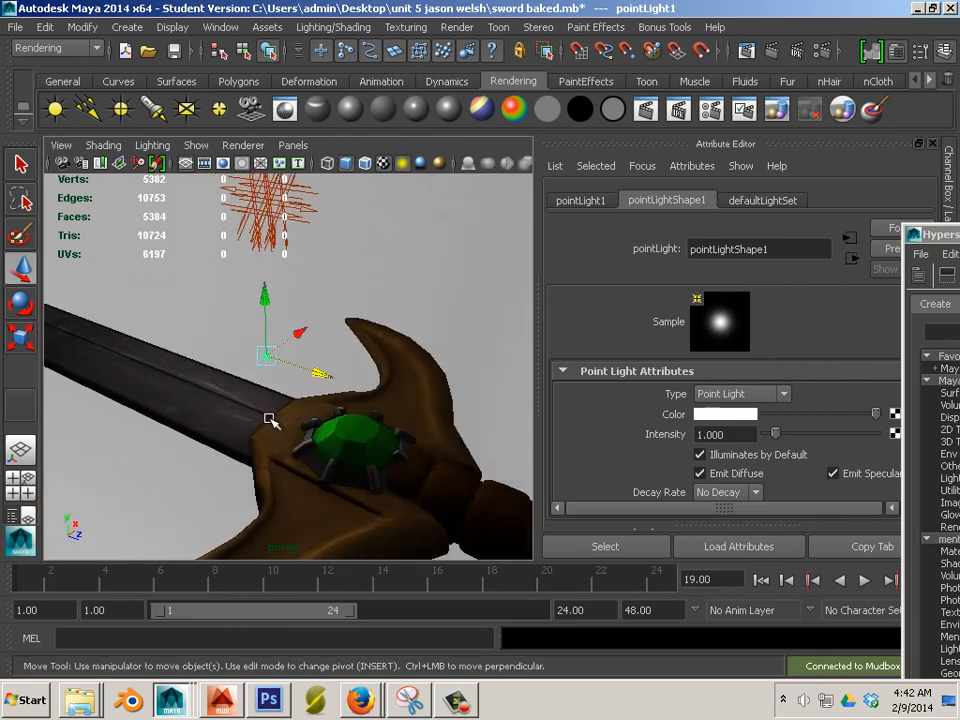
{"action": "scroll", "coordinate": [272, 420], "scroll_direction": "down", "scroll_amount": 4}
{"action": "left_click_drag", "start_coordinate": [331, 378], "coordinate": [400, 477]}
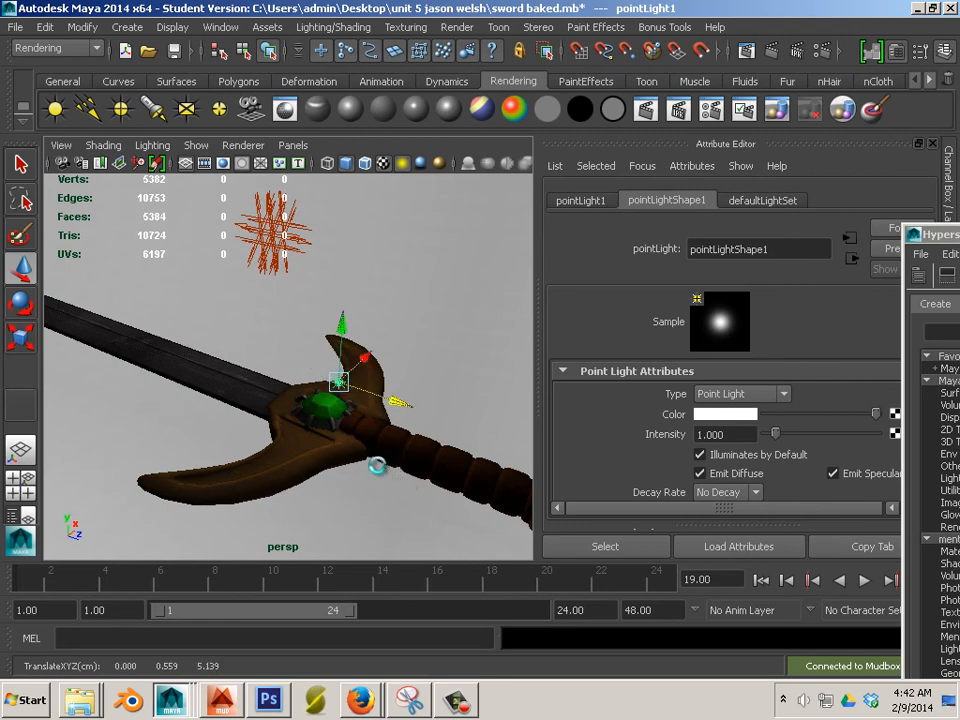
- Delete the point light, select the sword, and return the viewport to textured shading with default lighting
{"action": "key", "text": "Delete"}
{"action": "left_click_drag", "start_coordinate": [365, 411], "coordinate": [348, 428], "text": "alt"}
{"action": "left_click", "coordinate": [348, 428]}
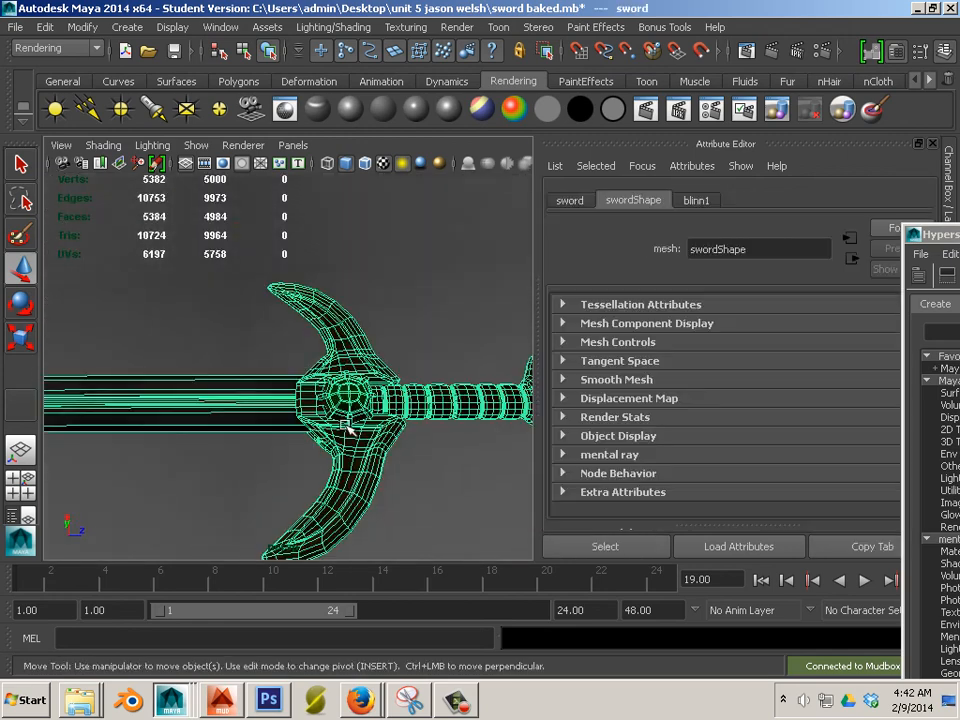
{"action": "key", "text": "6"}
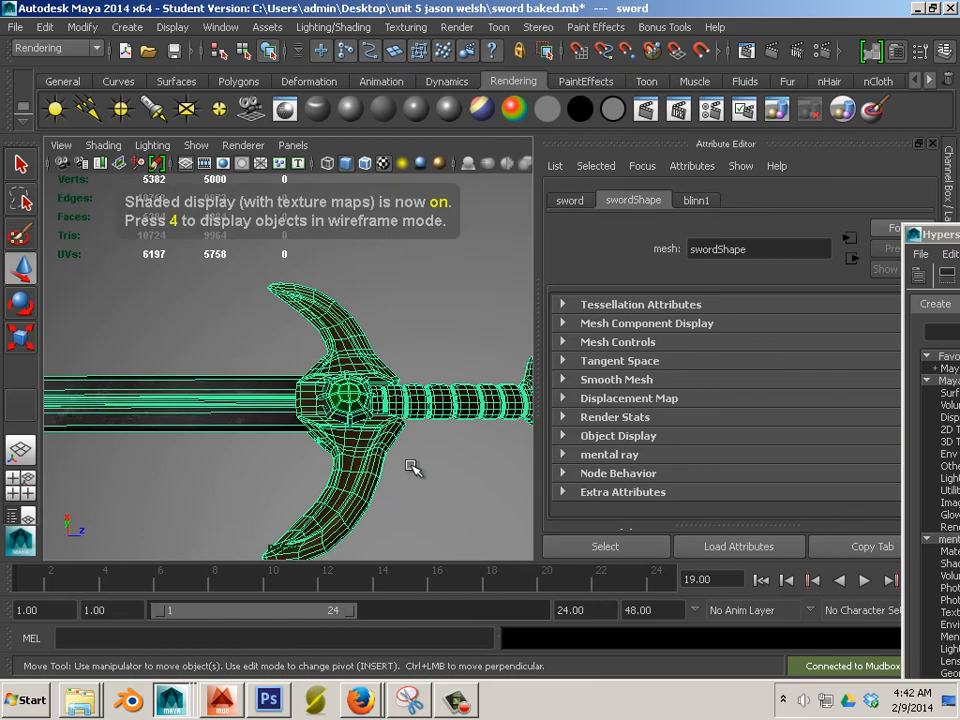
- Inspect the selected sword's gem setting, crossguard and grip up close and from another angle
{"action": "scroll", "coordinate": [414, 467], "scroll_direction": "up", "scroll_amount": 5}
{"action": "left_click_drag", "start_coordinate": [328, 458], "coordinate": [330, 421], "text": "alt"}
{"action": "middle_click_drag", "start_coordinate": [330, 421], "coordinate": [217, 348], "text": "alt"}
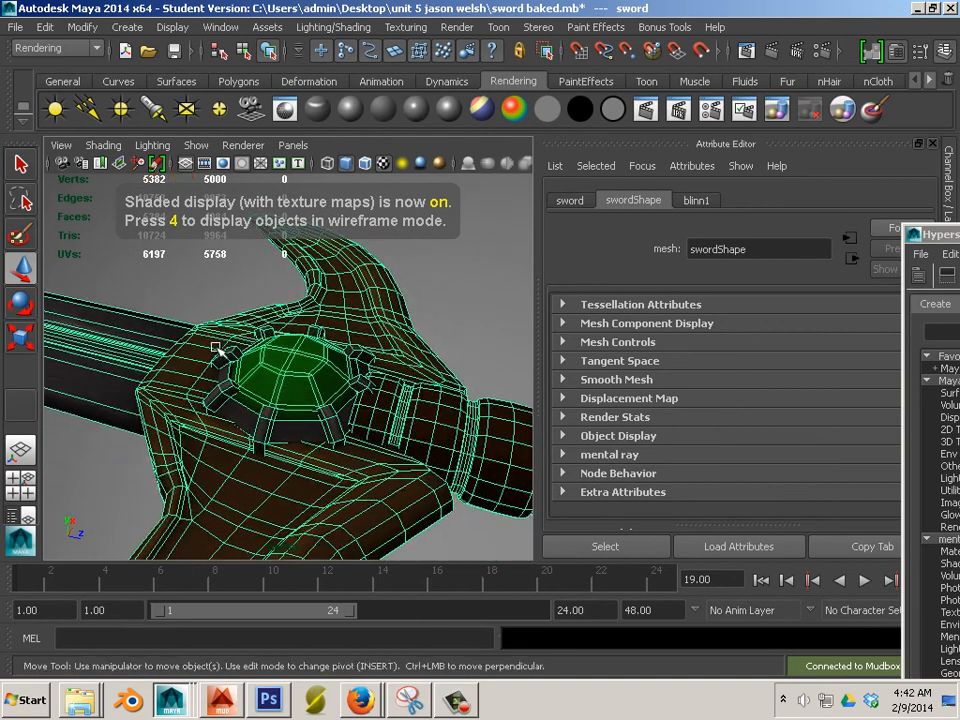
{"action": "scroll", "coordinate": [412, 389], "scroll_direction": "down", "scroll_amount": 5}
{"action": "scroll", "coordinate": [414, 391], "scroll_direction": "up", "scroll_amount": 5}
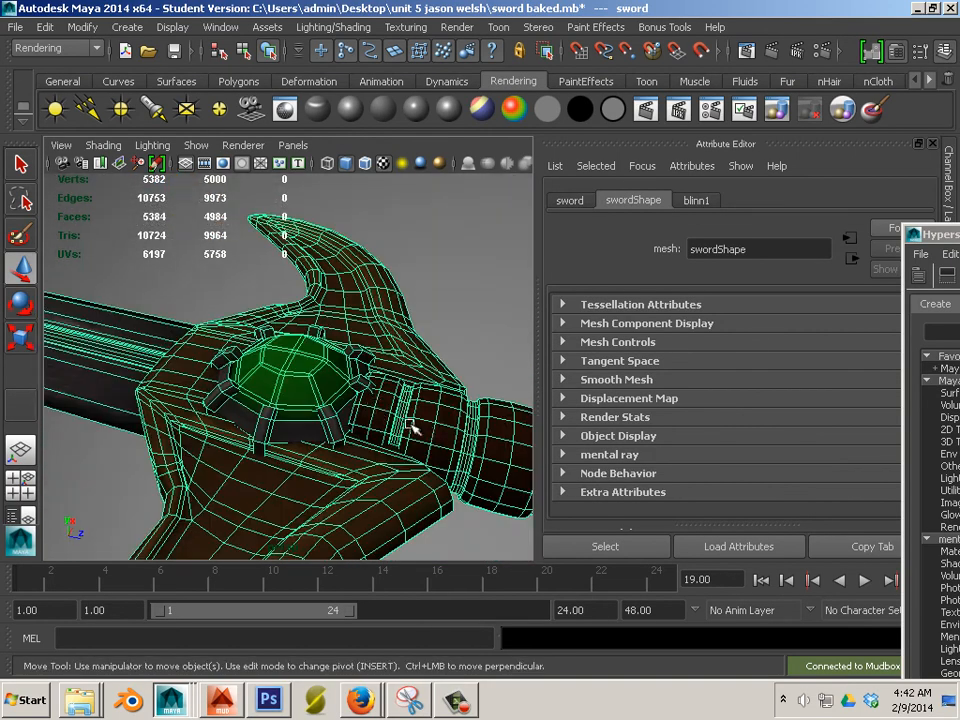
{"action": "left_click_drag", "start_coordinate": [414, 428], "coordinate": [290, 378], "text": "alt"}
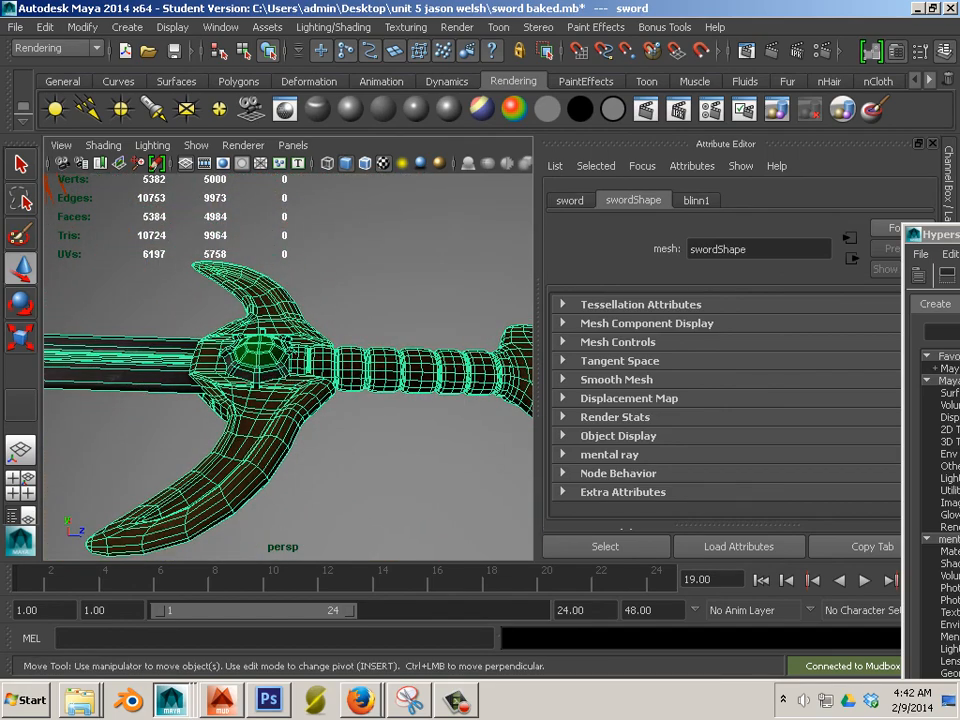